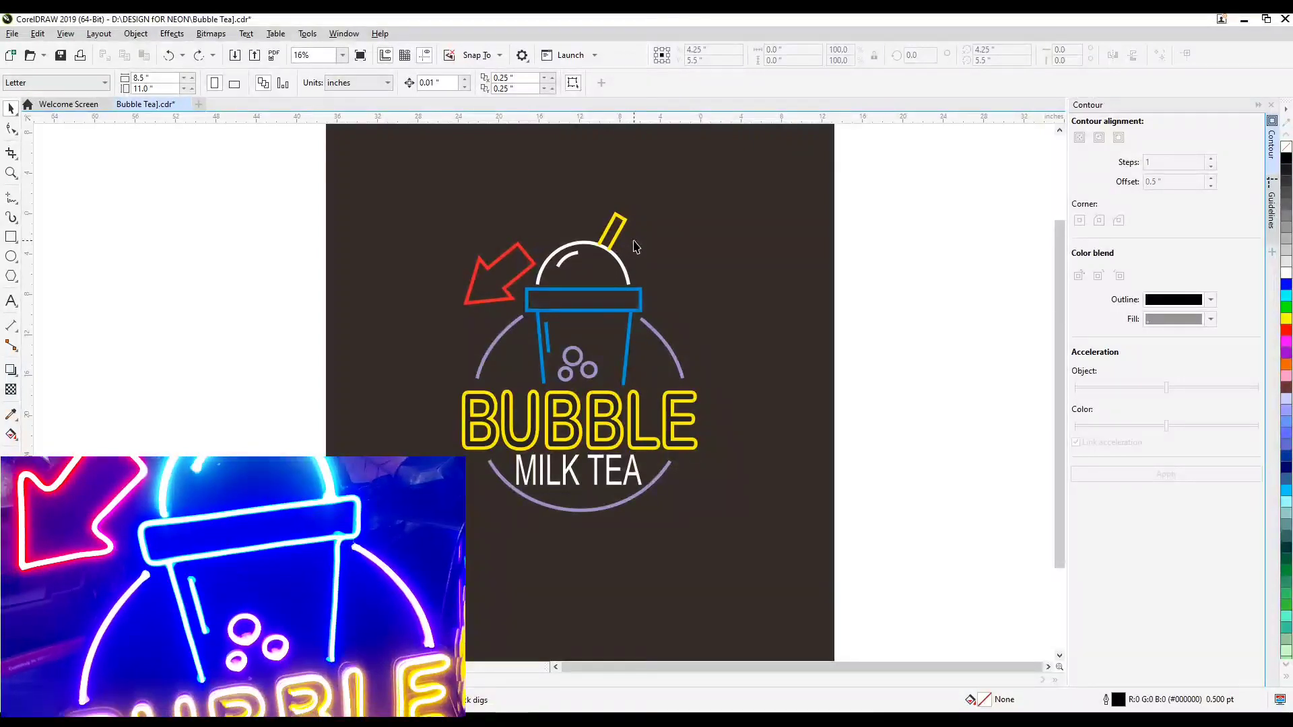
- Examine the Bubble Milk Tea neon sign artwork on its dark background at different zoom levels
{"action": "scroll", "coordinate": [647, 269], "scroll_direction": "down", "scroll_amount": 1}
{"action": "scroll", "coordinate": [645, 317], "scroll_direction": "up", "scroll_amount": 1}
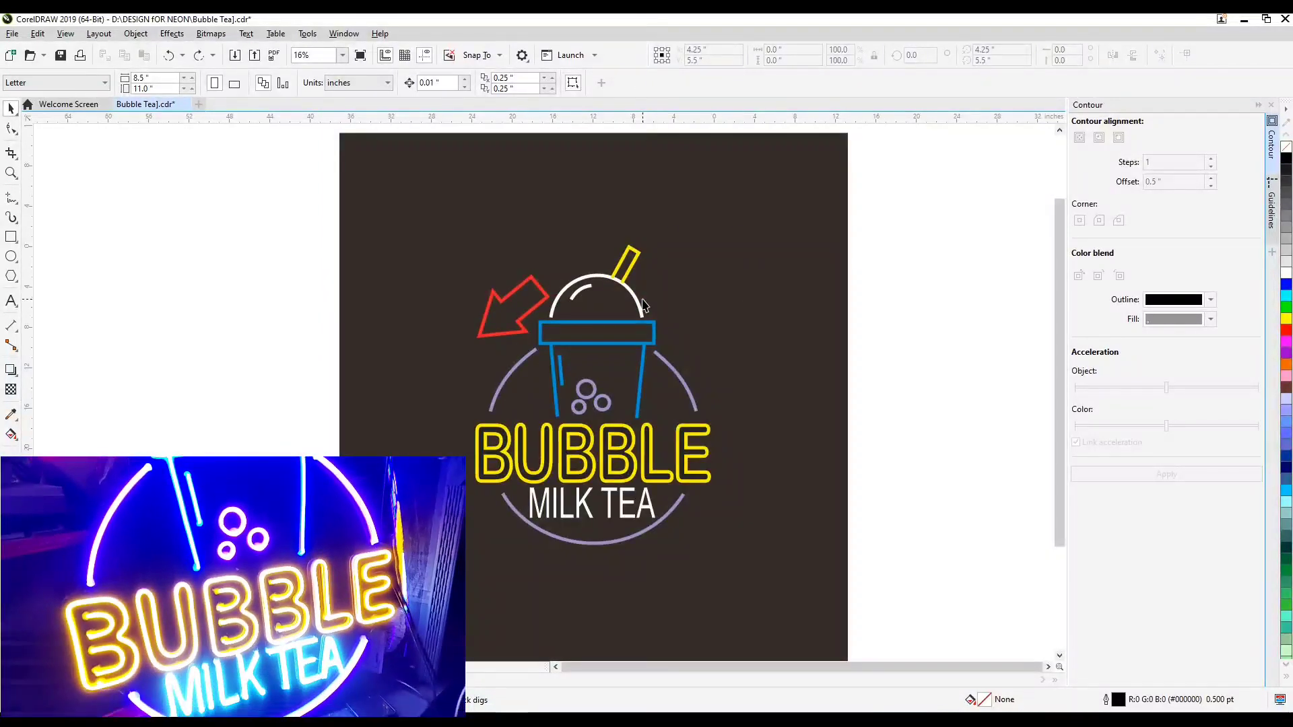
{"action": "scroll", "coordinate": [653, 303], "scroll_direction": "up", "scroll_amount": 1}
{"action": "scroll", "coordinate": [650, 330], "scroll_direction": "down", "scroll_amount": 2}
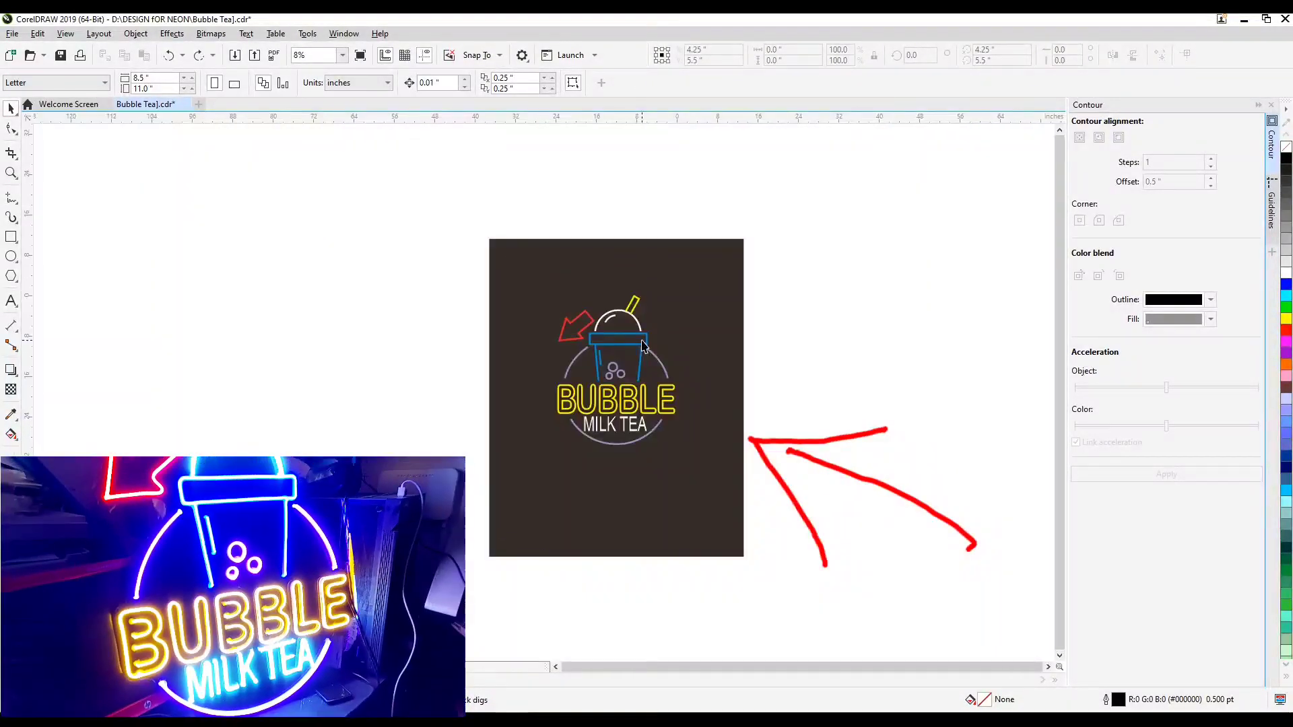
{"action": "scroll", "coordinate": [643, 337], "scroll_direction": "up", "scroll_amount": 3}
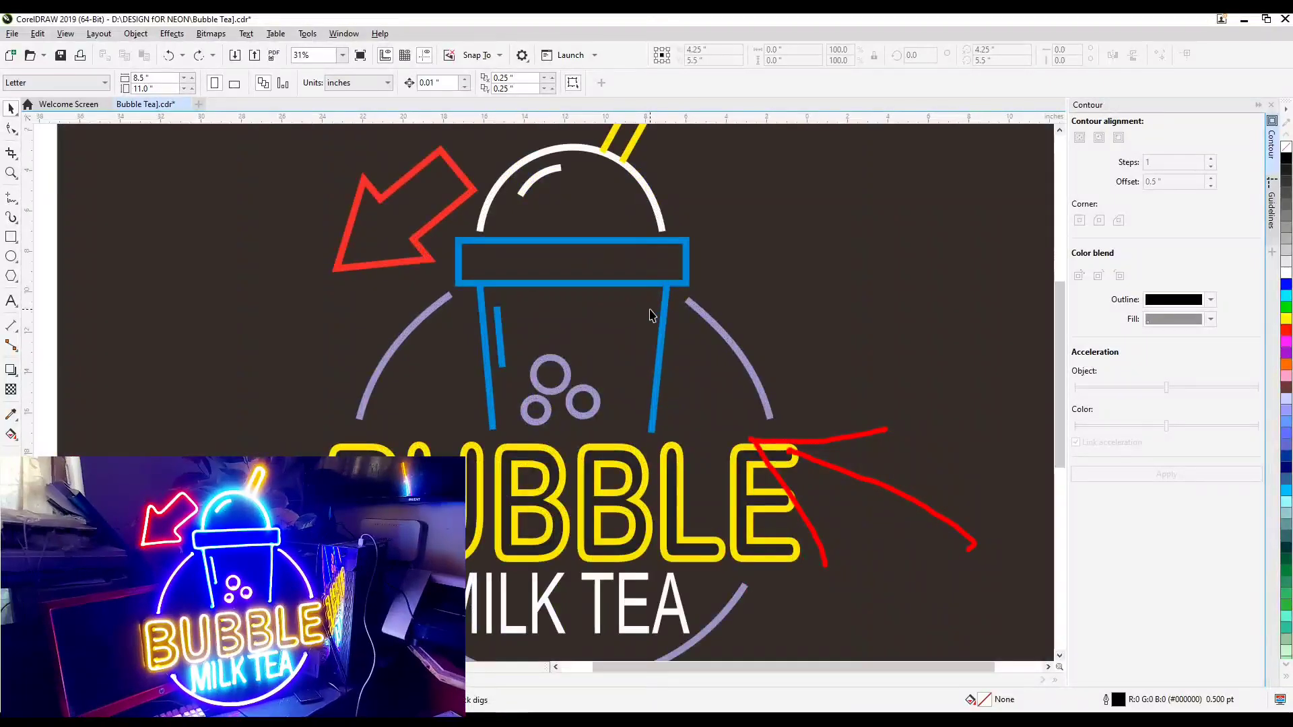
{"action": "scroll", "coordinate": [651, 315], "scroll_direction": "down", "scroll_amount": 1}
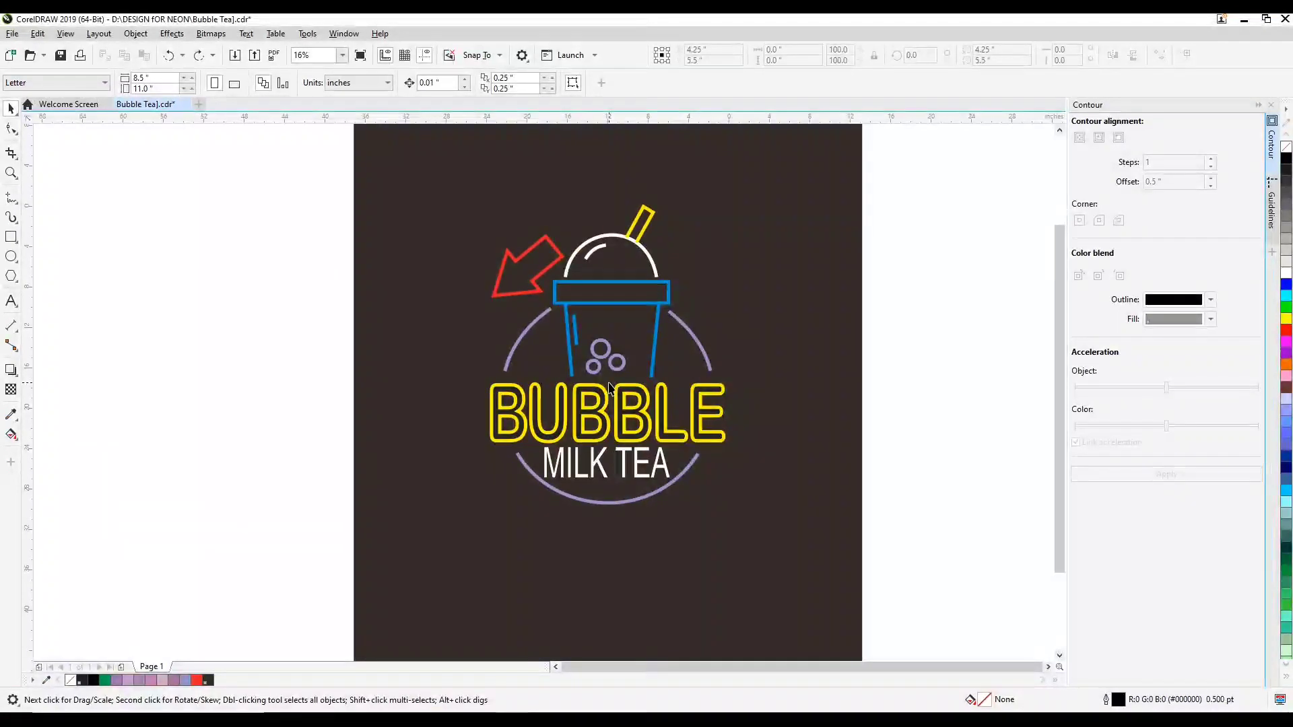
{"action": "scroll", "coordinate": [610, 394], "scroll_direction": "down", "scroll_amount": 1}
{"action": "scroll", "coordinate": [610, 384], "scroll_direction": "up", "scroll_amount": 2}
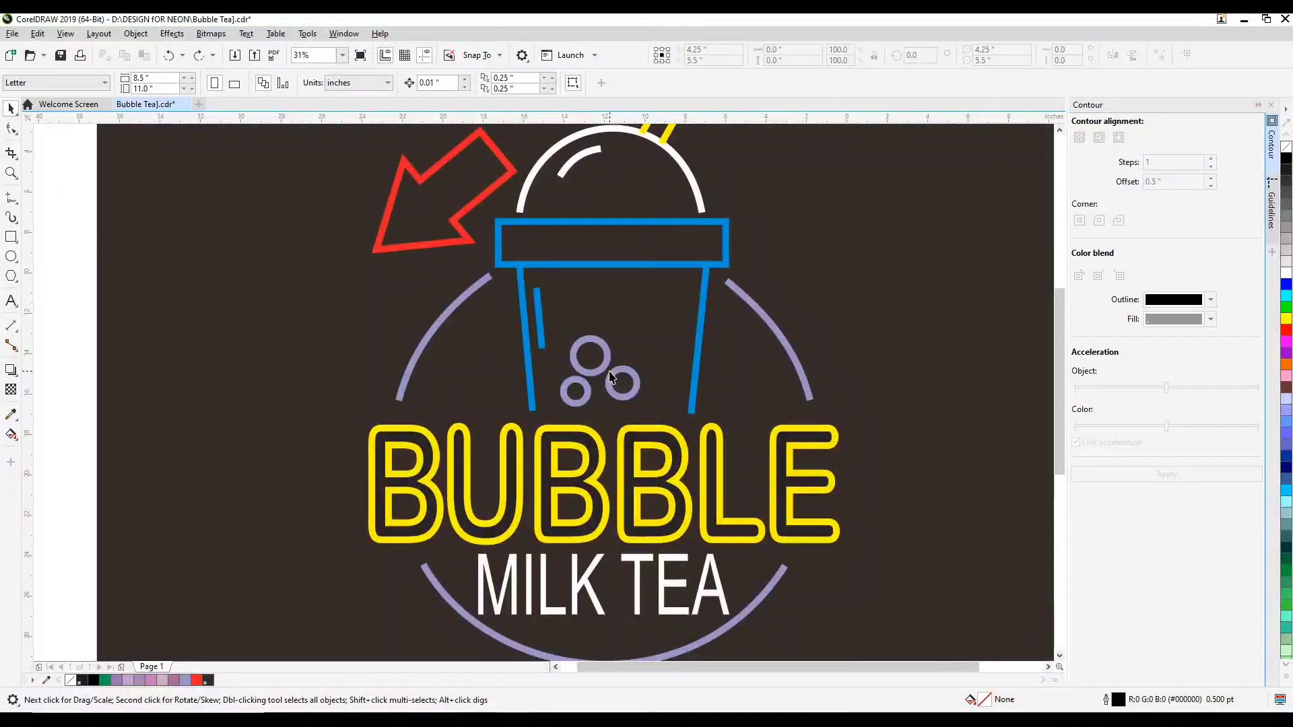
{"action": "scroll", "coordinate": [640, 404], "scroll_direction": "down", "scroll_amount": 2}
{"action": "scroll", "coordinate": [638, 419], "scroll_direction": "up", "scroll_amount": 2}
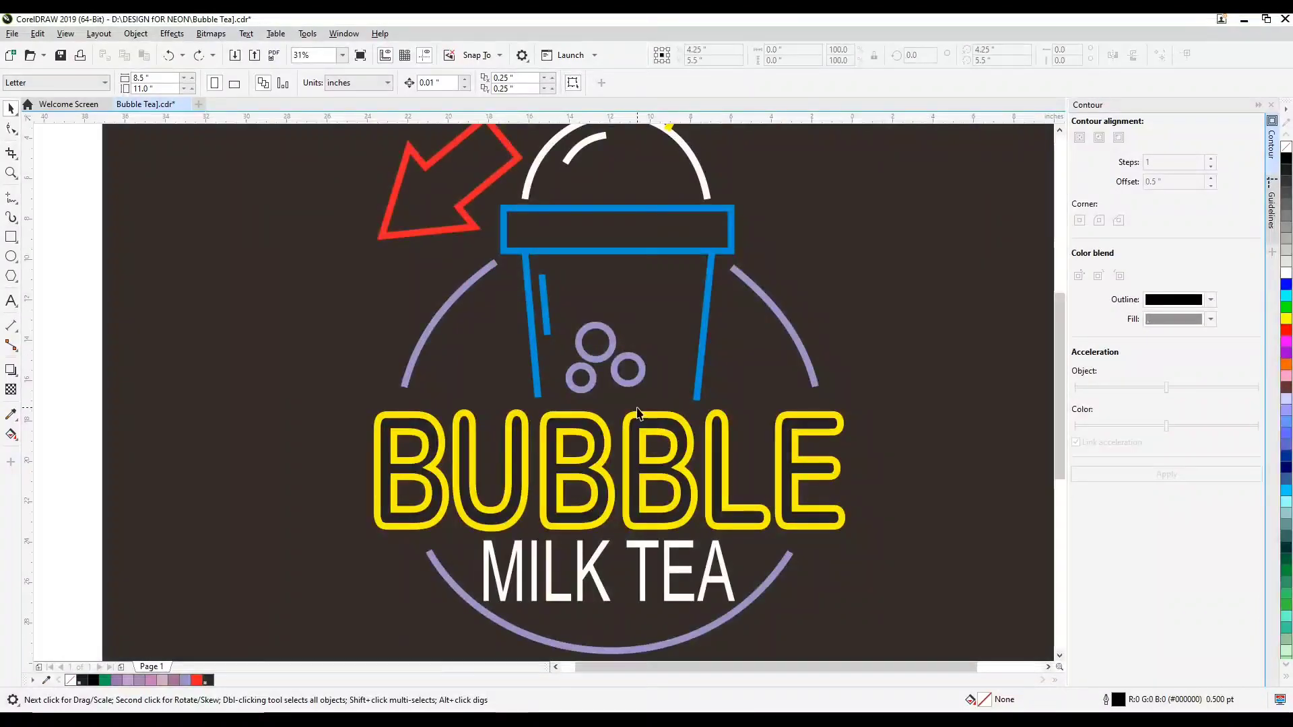
{"action": "scroll", "coordinate": [654, 409], "scroll_direction": "down", "scroll_amount": 2}
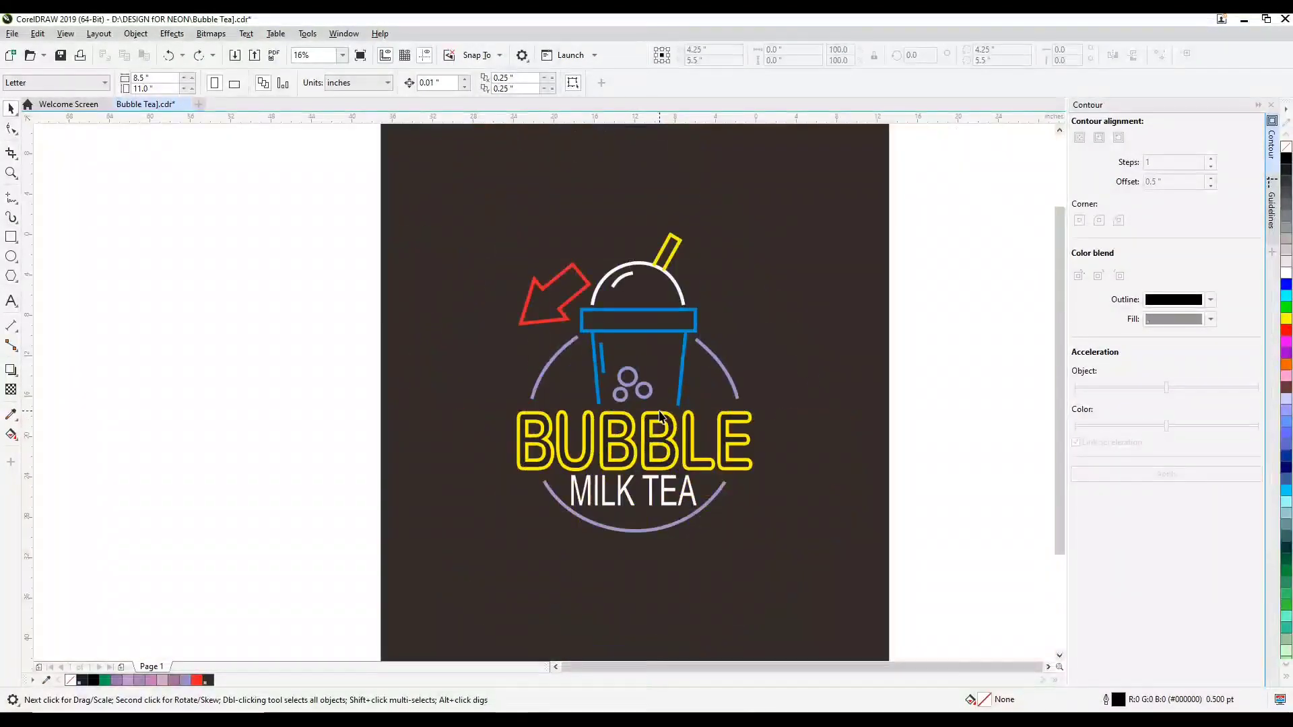
{"action": "scroll", "coordinate": [671, 433], "scroll_direction": "up", "scroll_amount": 2}
{"action": "scroll", "coordinate": [672, 427], "scroll_direction": "down", "scroll_amount": 2}
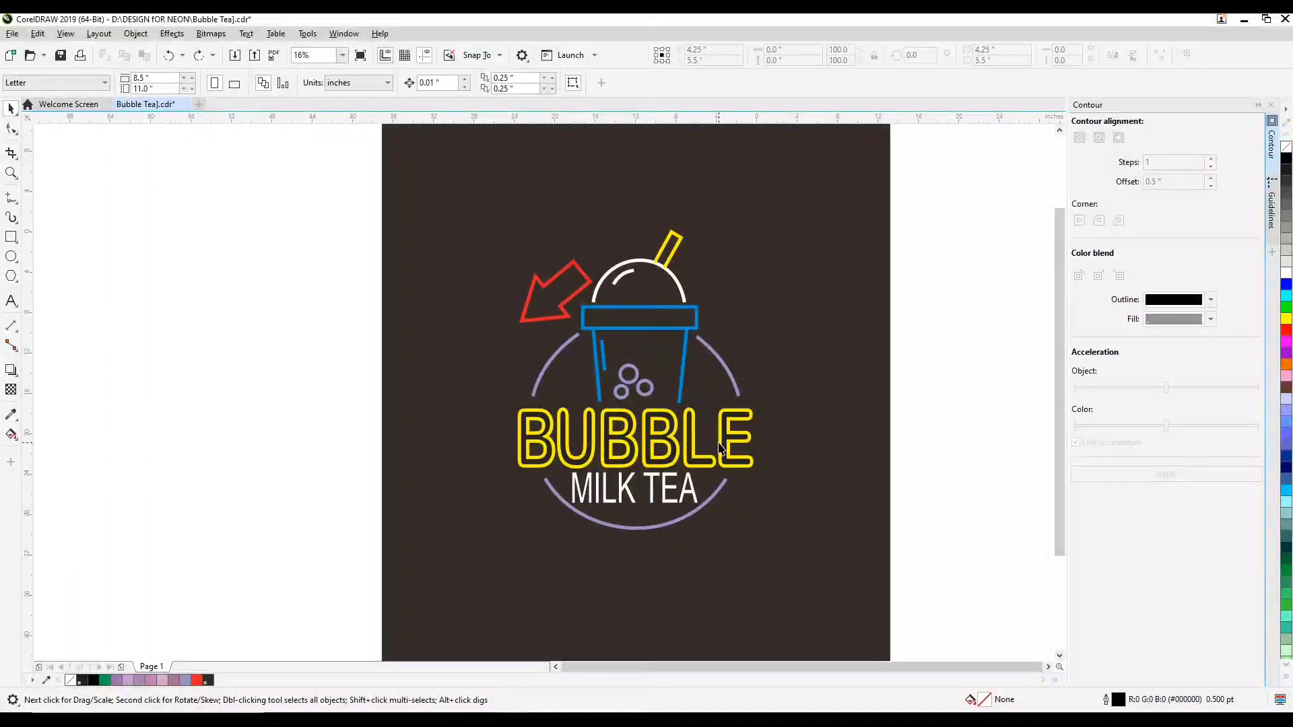
{"action": "scroll", "coordinate": [716, 400], "scroll_direction": "up", "scroll_amount": 2}
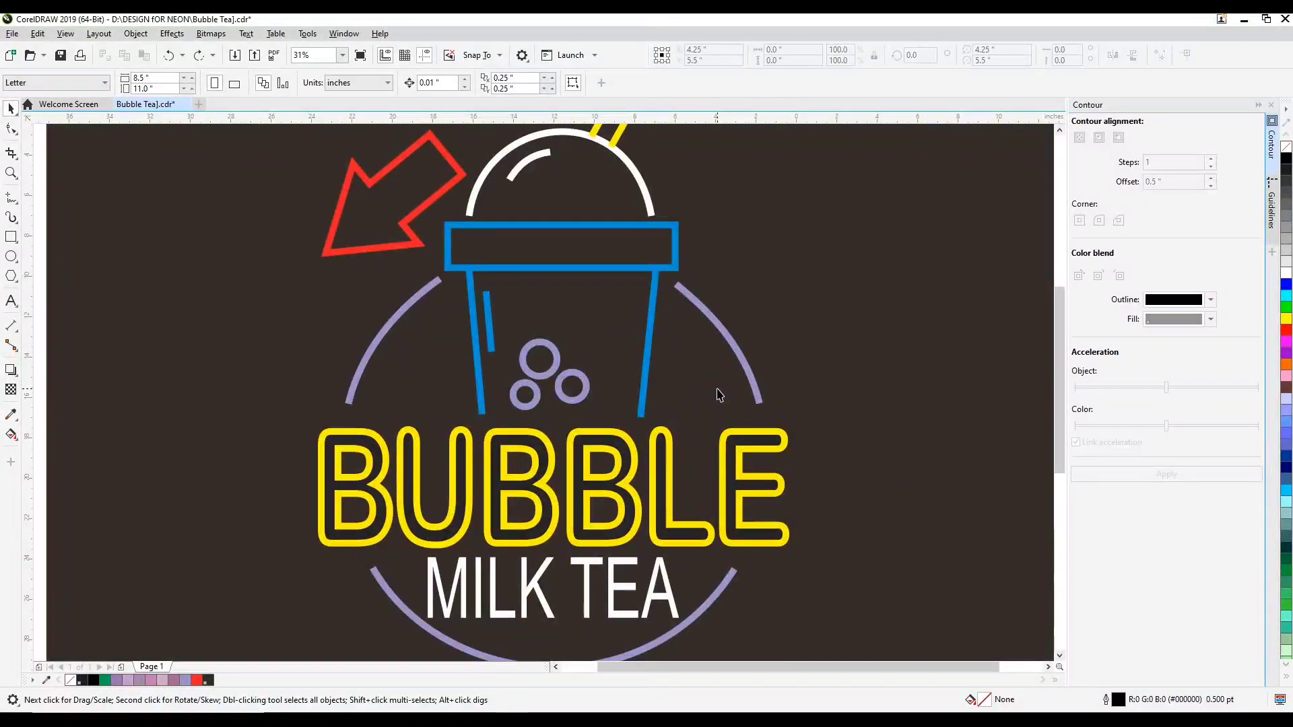
{"action": "scroll", "coordinate": [717, 396], "scroll_direction": "down", "scroll_amount": 2}
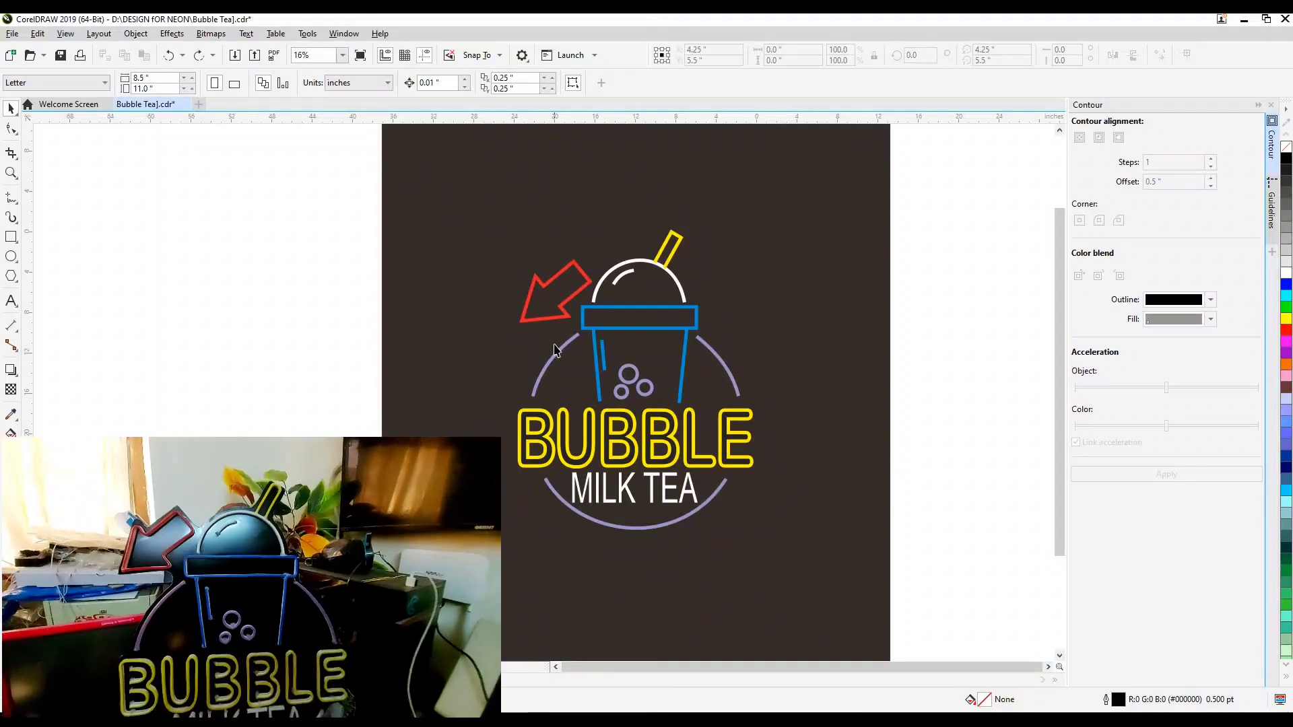
{"action": "scroll", "coordinate": [645, 423], "scroll_direction": "down", "scroll_amount": 2}
{"action": "scroll", "coordinate": [646, 423], "scroll_direction": "up", "scroll_amount": 2}
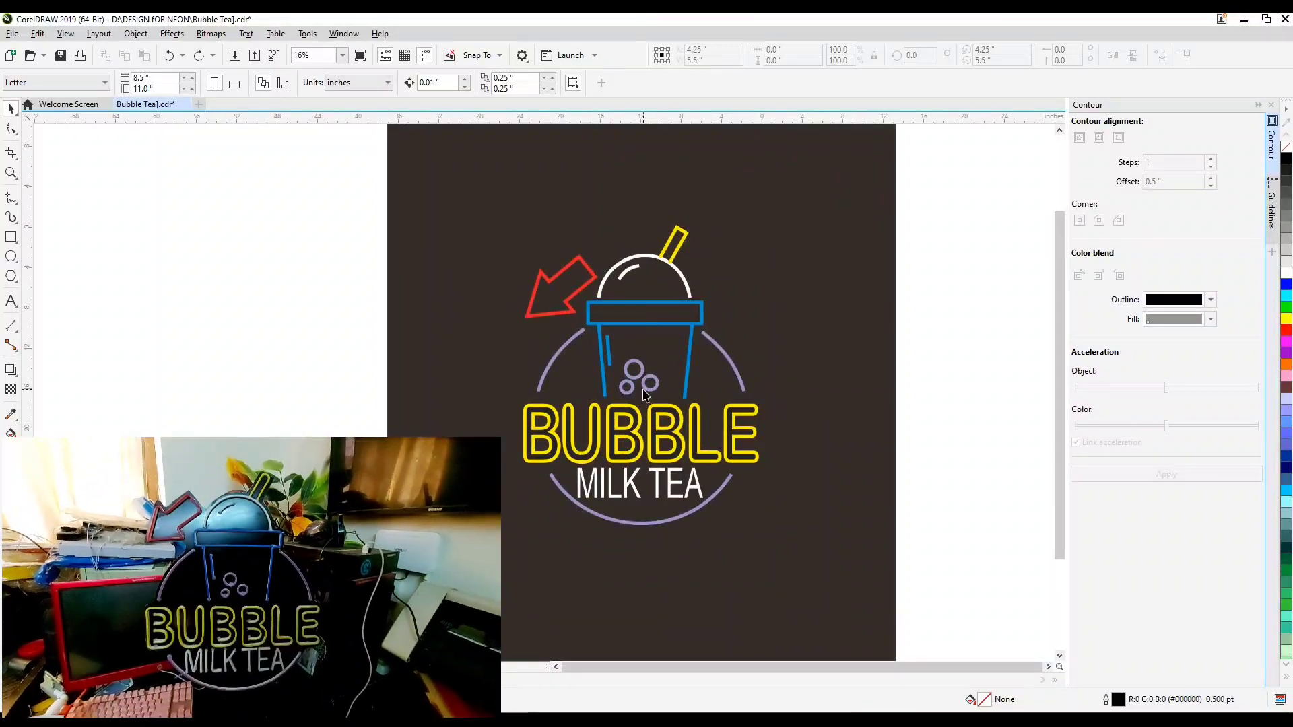
{"action": "scroll", "coordinate": [645, 391], "scroll_direction": "up", "scroll_amount": 2}
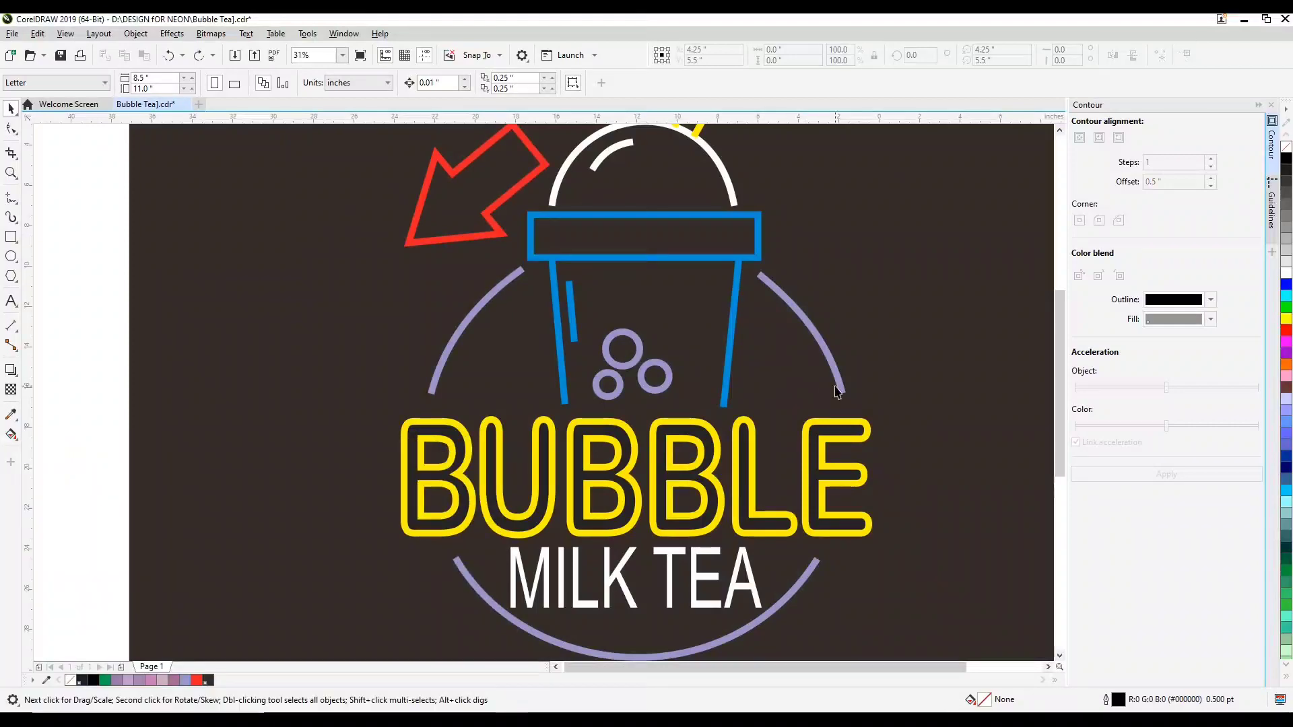
{"action": "scroll", "coordinate": [835, 394], "scroll_direction": "down", "scroll_amount": 2}
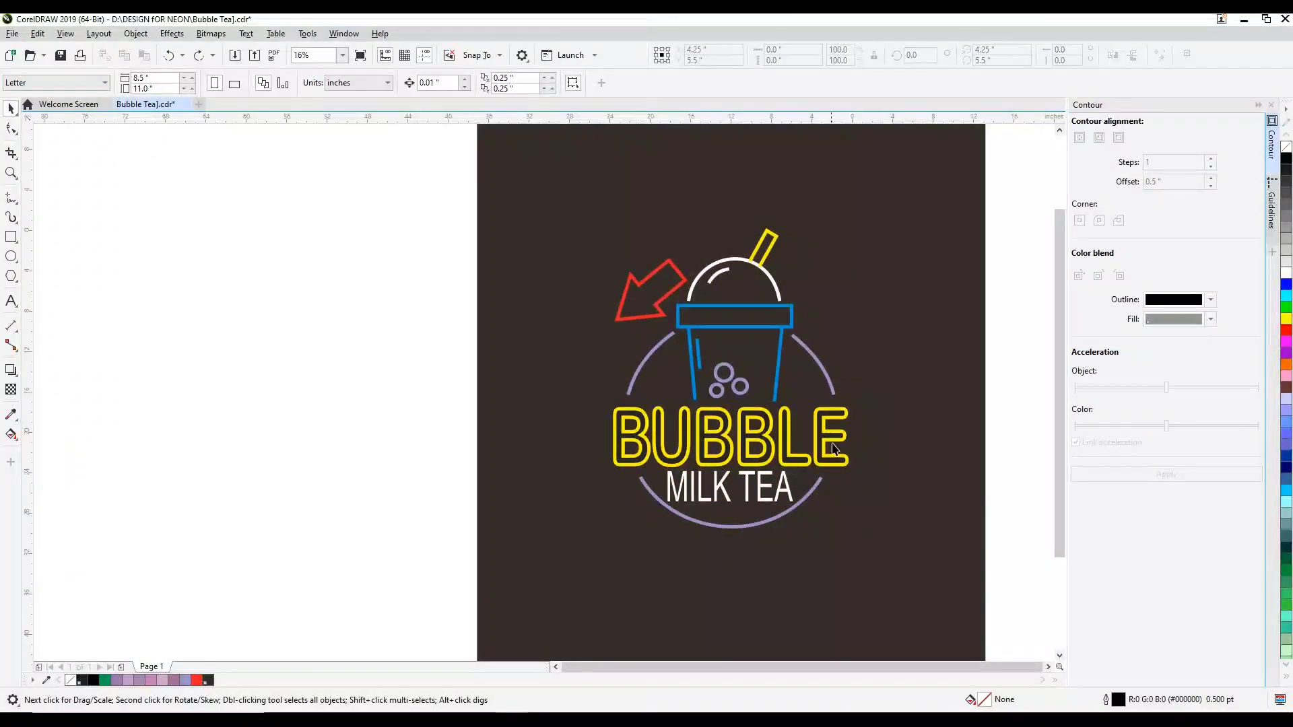
{"action": "scroll", "coordinate": [861, 417], "scroll_direction": "up", "scroll_amount": 2}
{"action": "scroll", "coordinate": [860, 414], "scroll_direction": "down", "scroll_amount": 2}
{"action": "scroll", "coordinate": [887, 413], "scroll_direction": "up", "scroll_amount": 2}
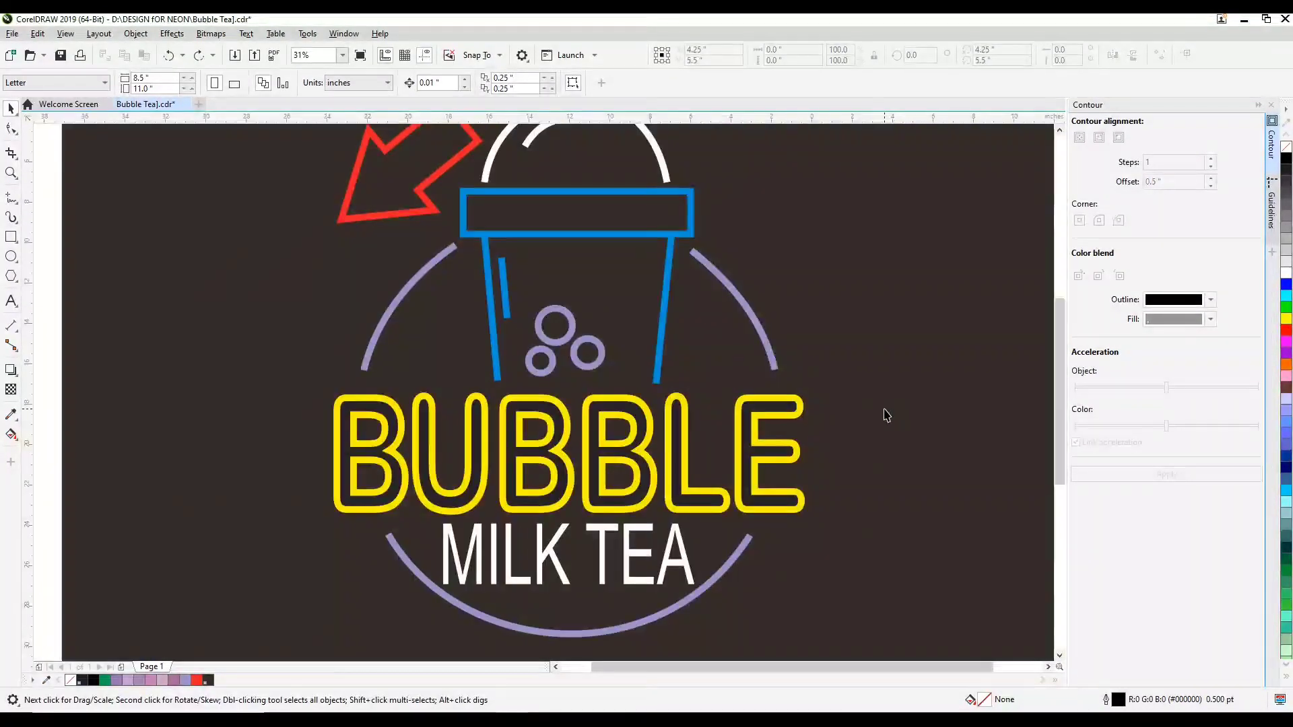
{"action": "scroll", "coordinate": [888, 416], "scroll_direction": "down", "scroll_amount": 2}
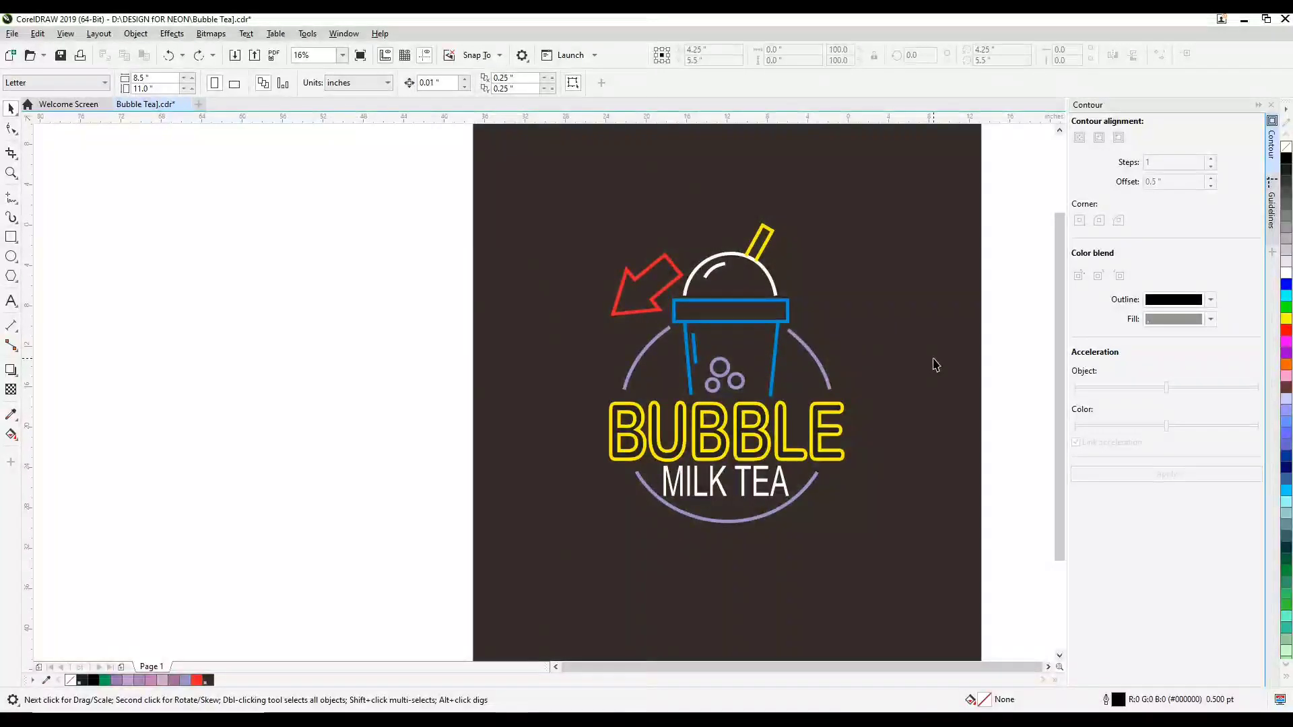
- Move the dark background rectangle off the artwork and place it back behind the design
{"action": "left_click", "coordinate": [935, 364]}
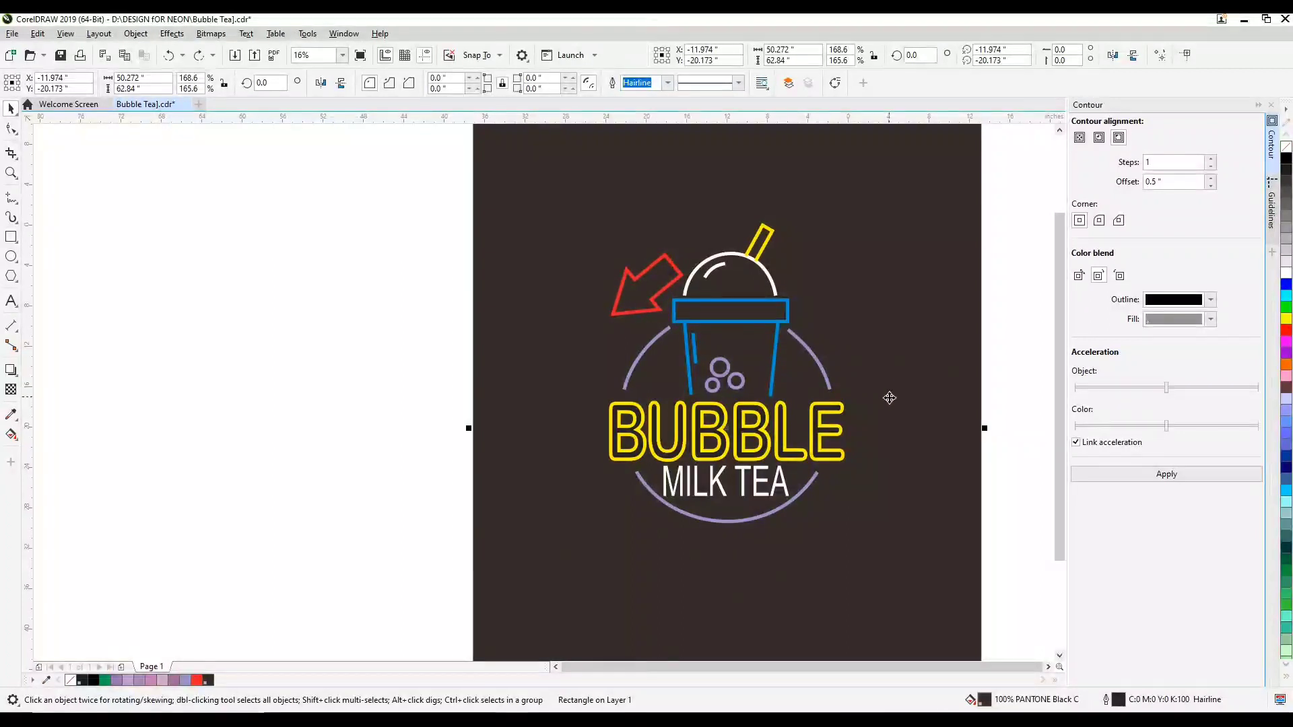
{"action": "left_click_drag", "start_coordinate": [898, 345], "coordinate": [456, 324]}
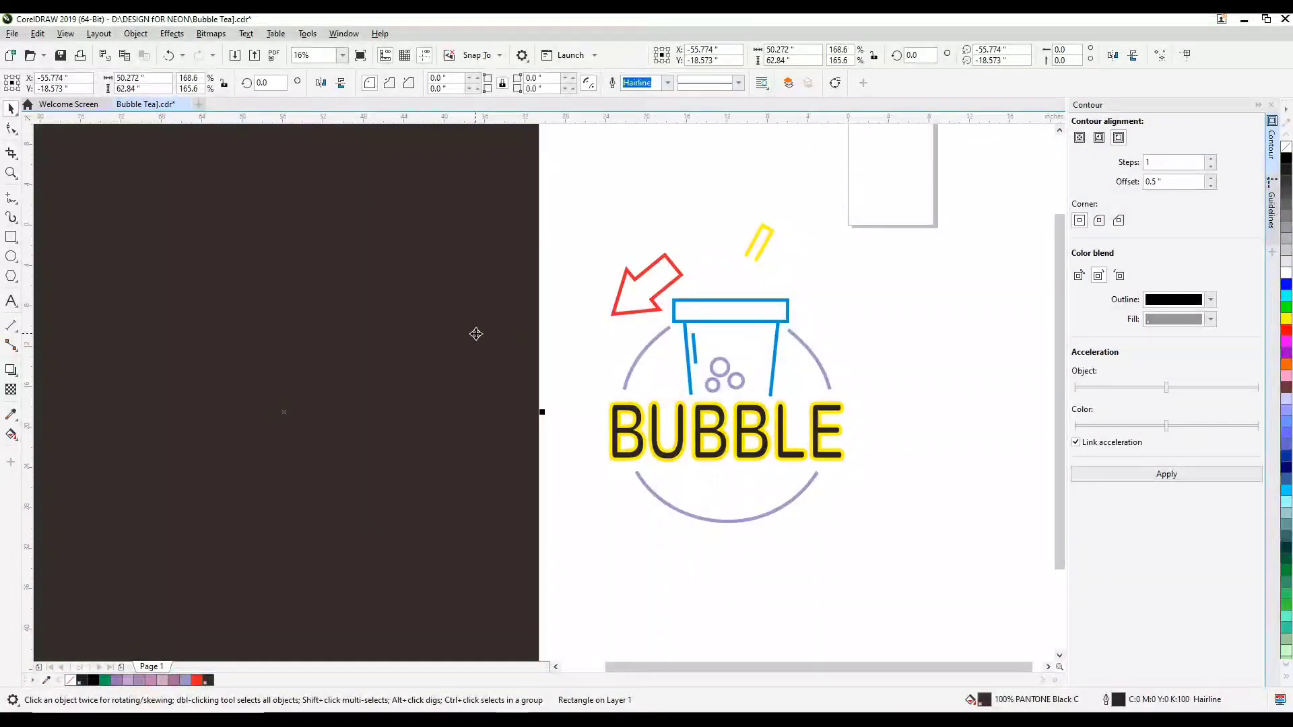
{"action": "left_click_drag", "start_coordinate": [483, 337], "coordinate": [874, 334]}
- Select the whole Bubble Milk Tea logo group and set its outlines to black with Hairline width
{"action": "scroll", "coordinate": [873, 334], "scroll_direction": "down", "scroll_amount": 2}
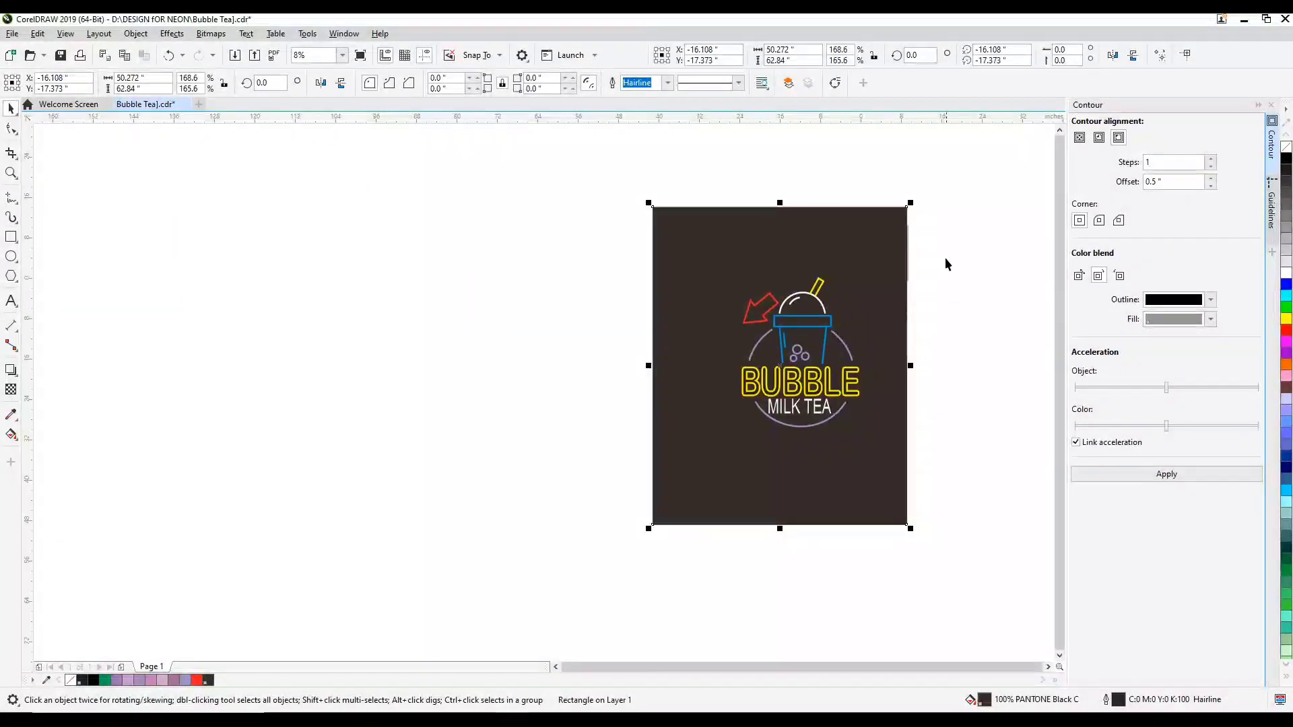
{"action": "left_click_drag", "start_coordinate": [963, 239], "coordinate": [672, 469]}
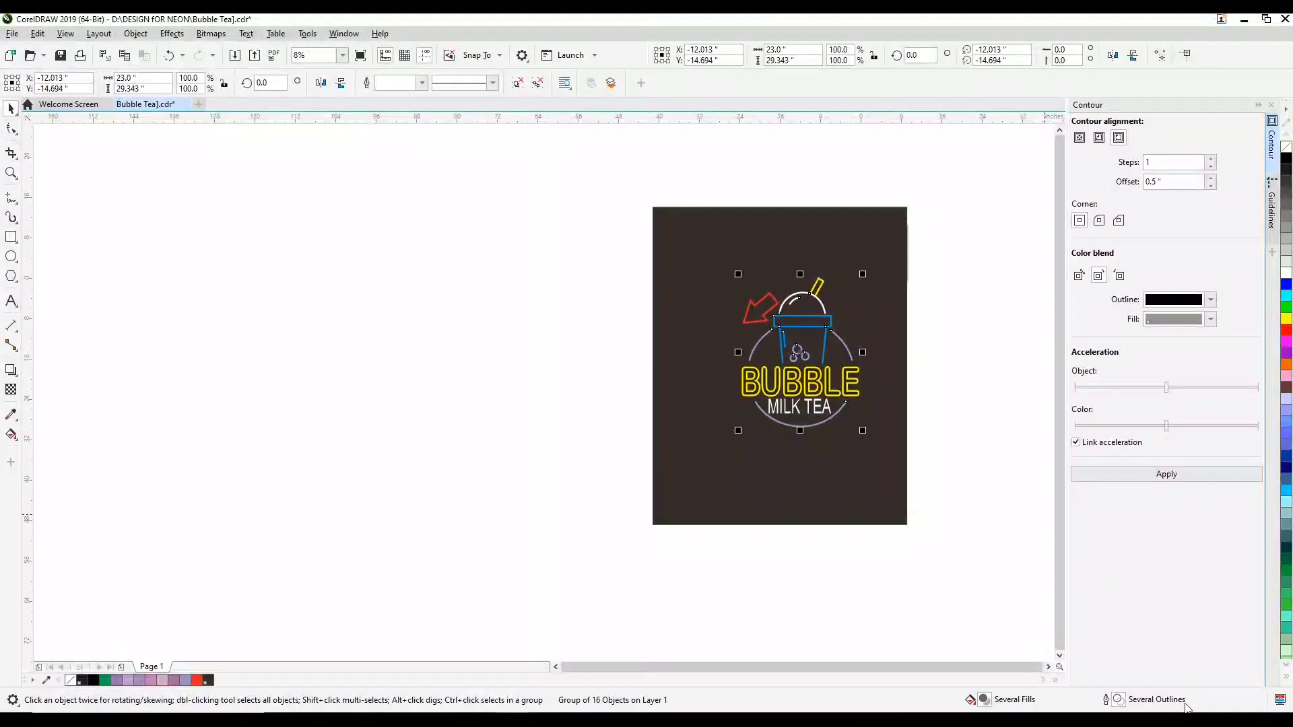
{"action": "double_click", "coordinate": [1119, 700]}
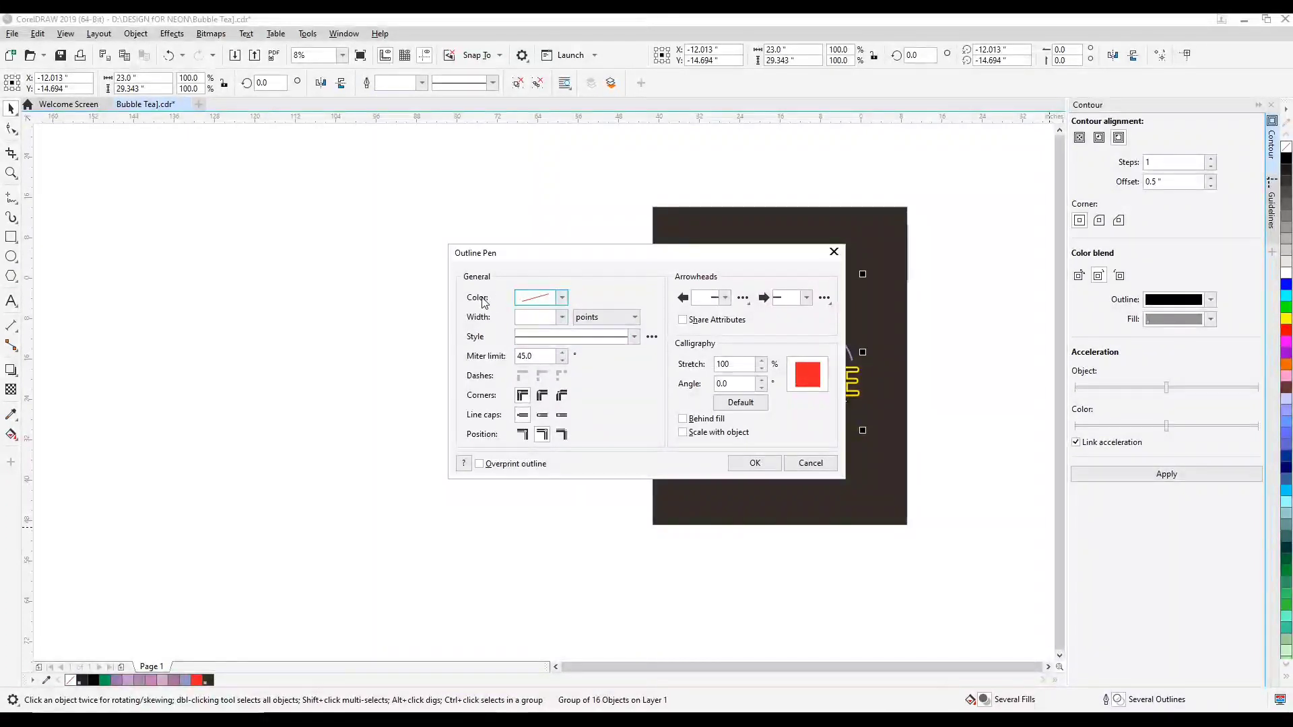
{"action": "left_click", "coordinate": [561, 298]}
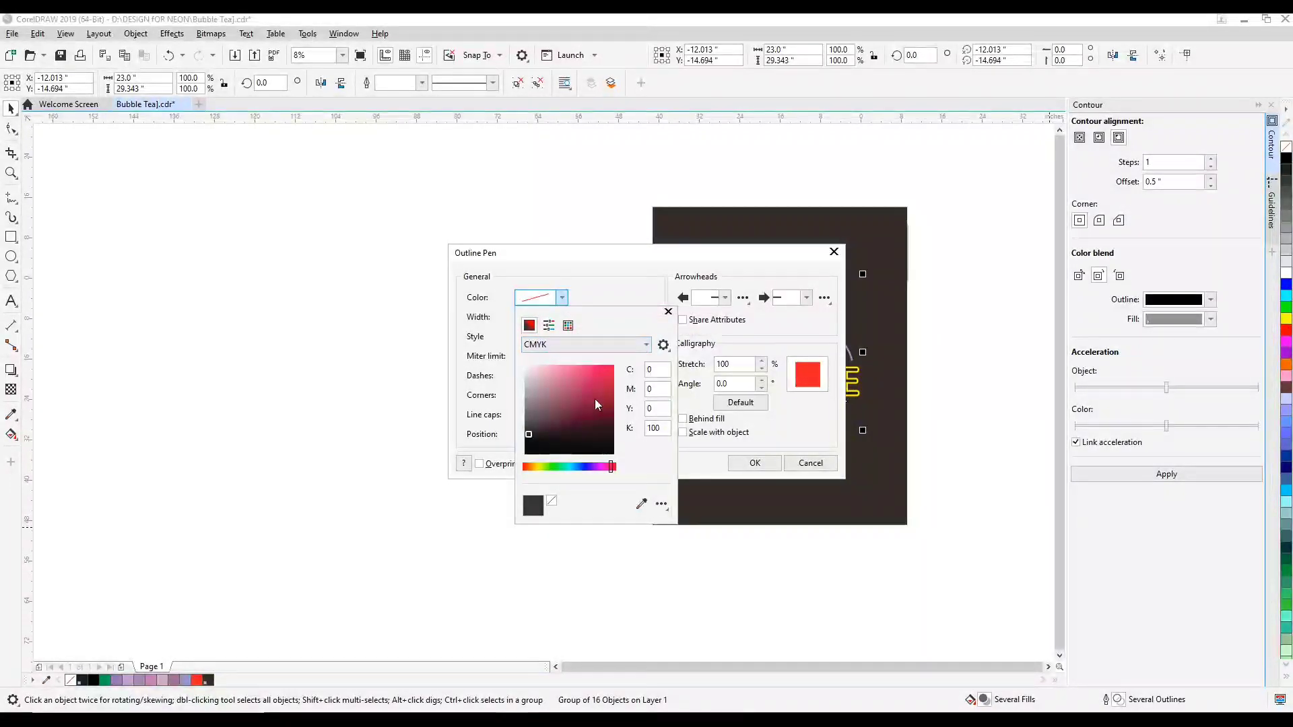
{"action": "left_click", "coordinate": [568, 325]}
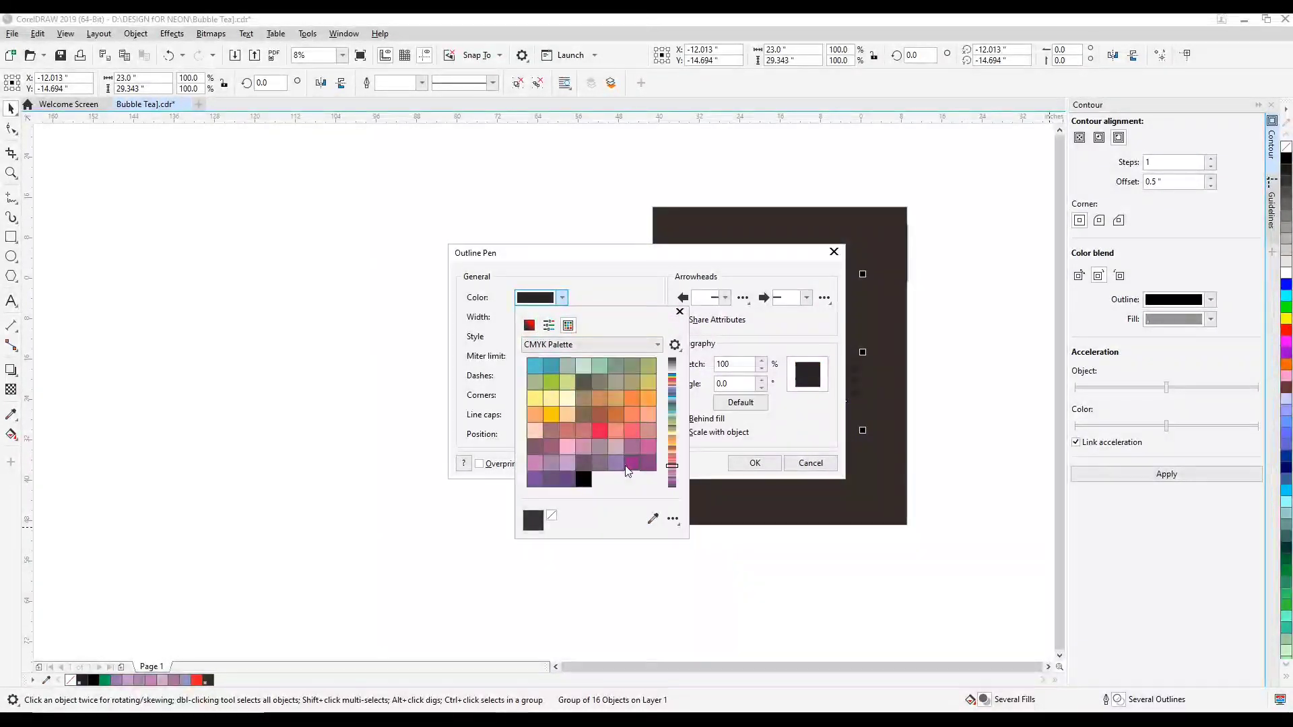
{"action": "left_click", "coordinate": [583, 479]}
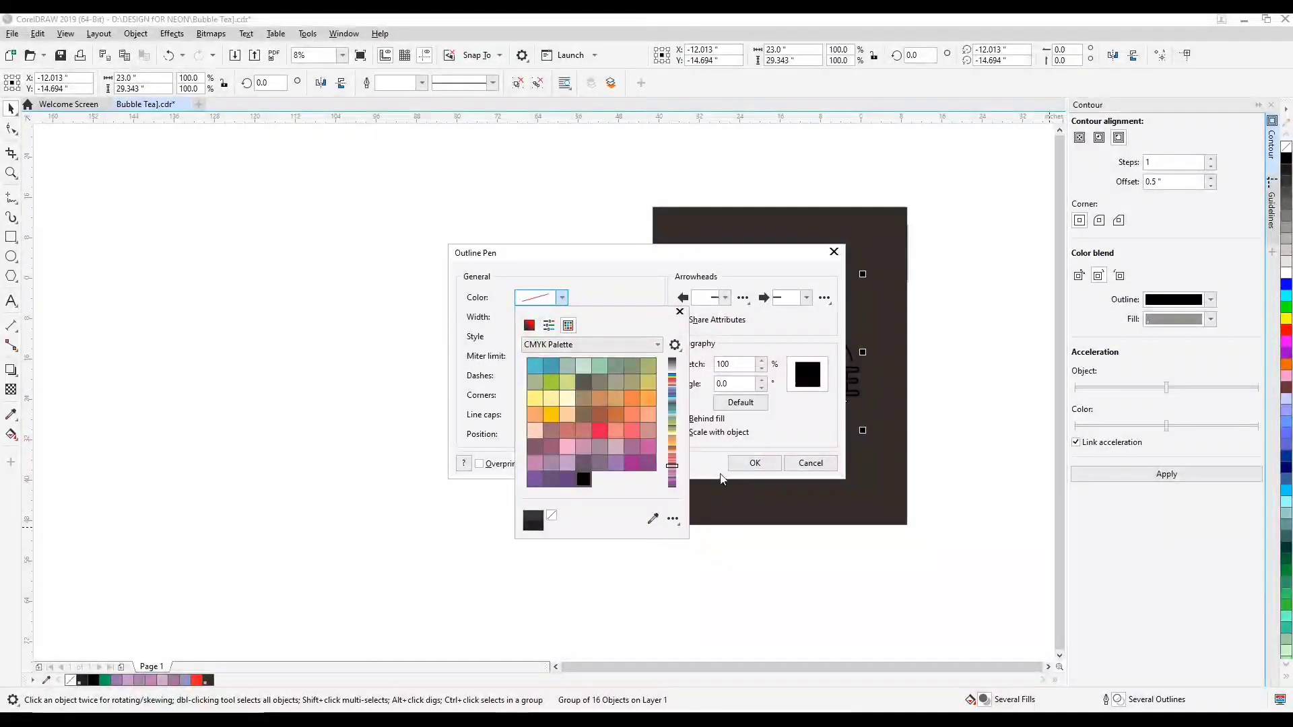
{"action": "left_click", "coordinate": [755, 463]}
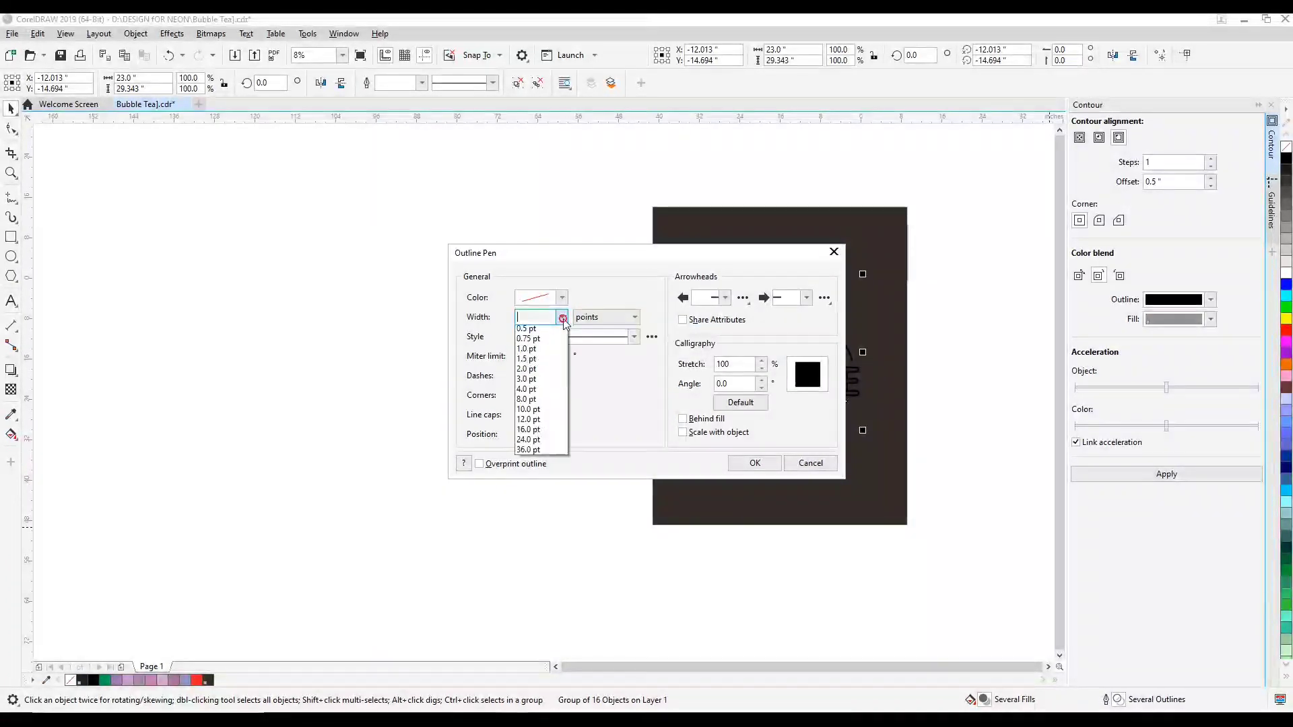
{"action": "left_click", "coordinate": [562, 317]}
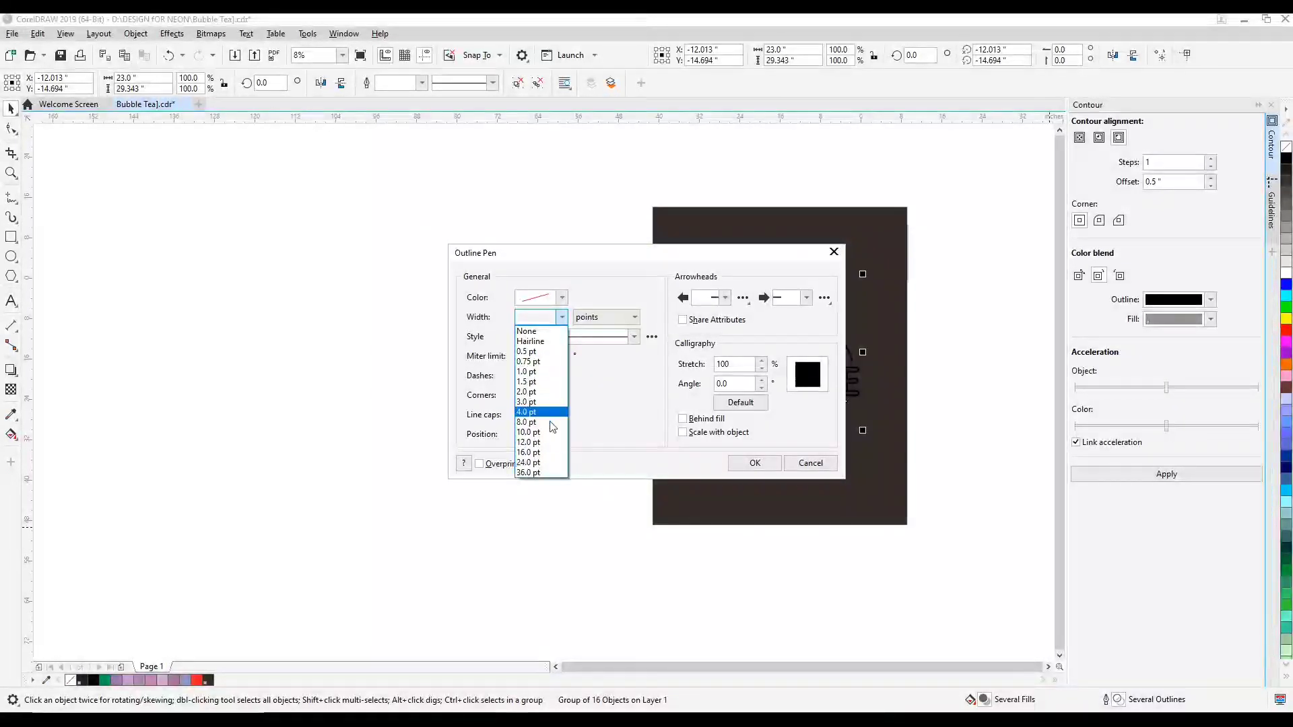
{"action": "left_click", "coordinate": [539, 342]}
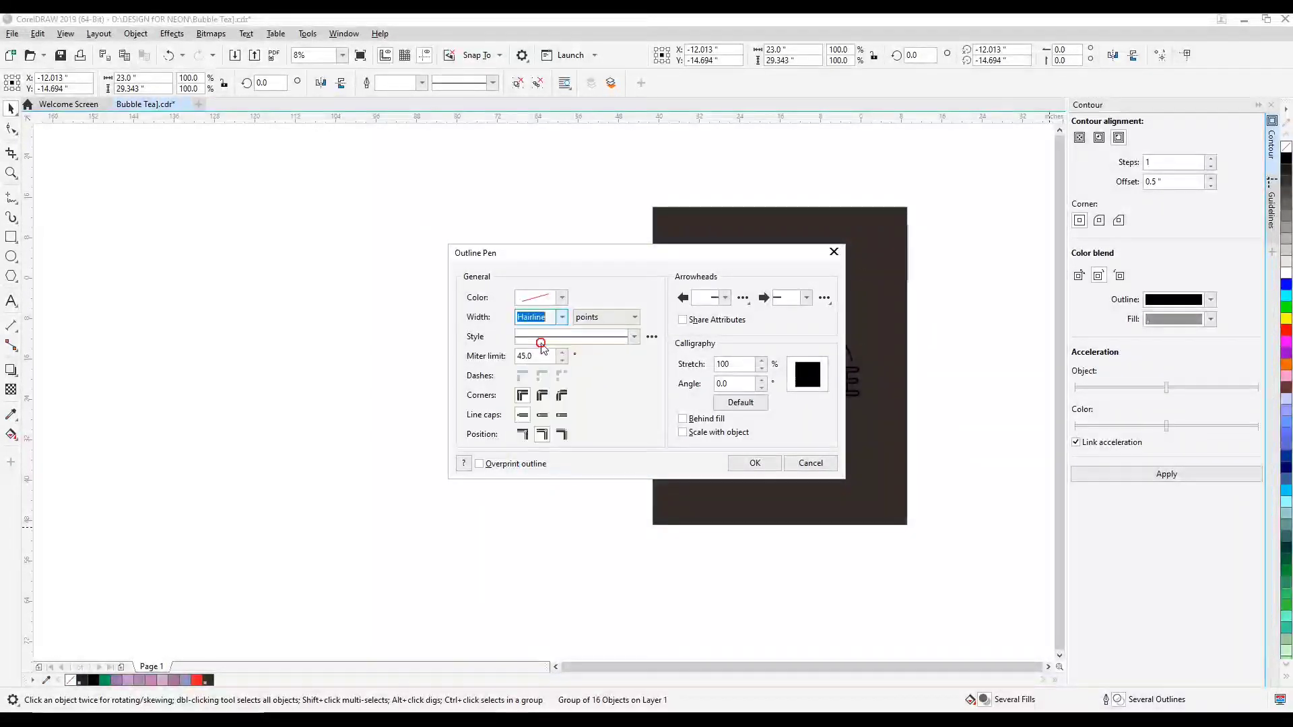
{"action": "left_click", "coordinate": [755, 463]}
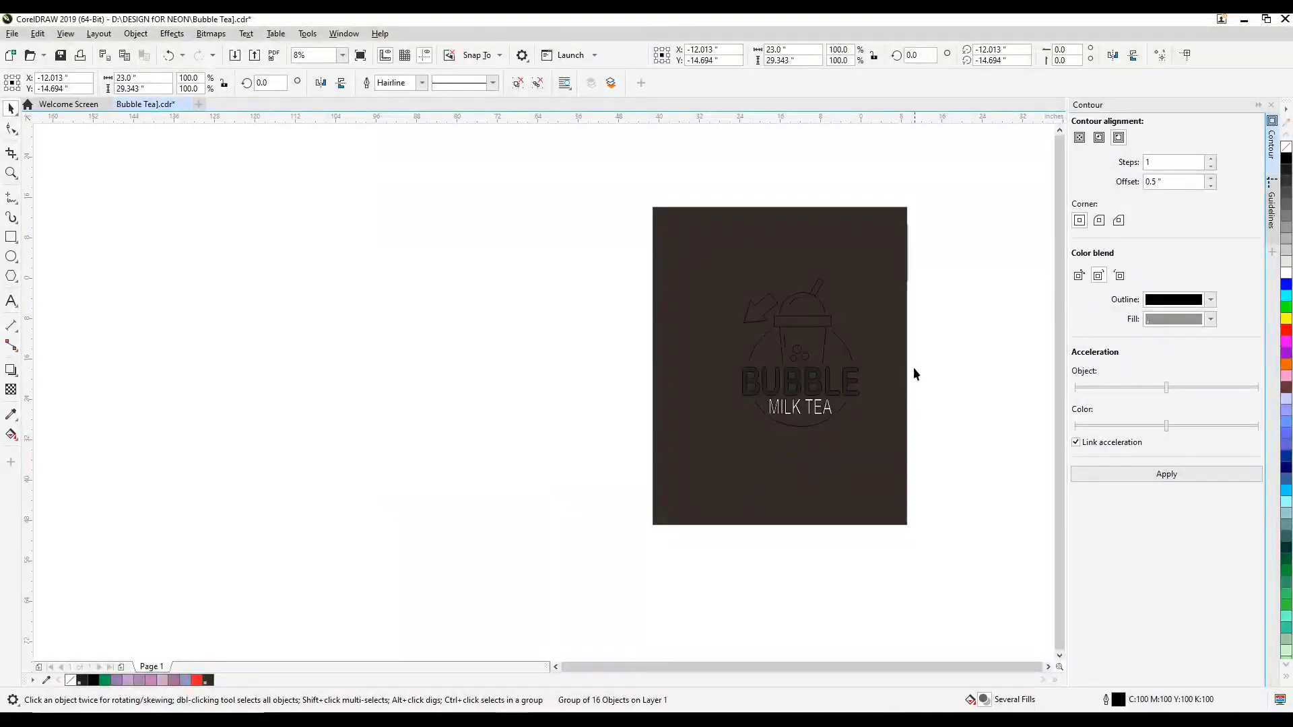
- Remove the fill from the logo group so that only its hairline outlines are drawn
{"action": "scroll", "coordinate": [875, 375], "scroll_direction": "up", "scroll_amount": 3}
{"action": "scroll", "coordinate": [840, 384], "scroll_direction": "down", "scroll_amount": 3}
{"action": "scroll", "coordinate": [833, 387], "scroll_direction": "up", "scroll_amount": 2}
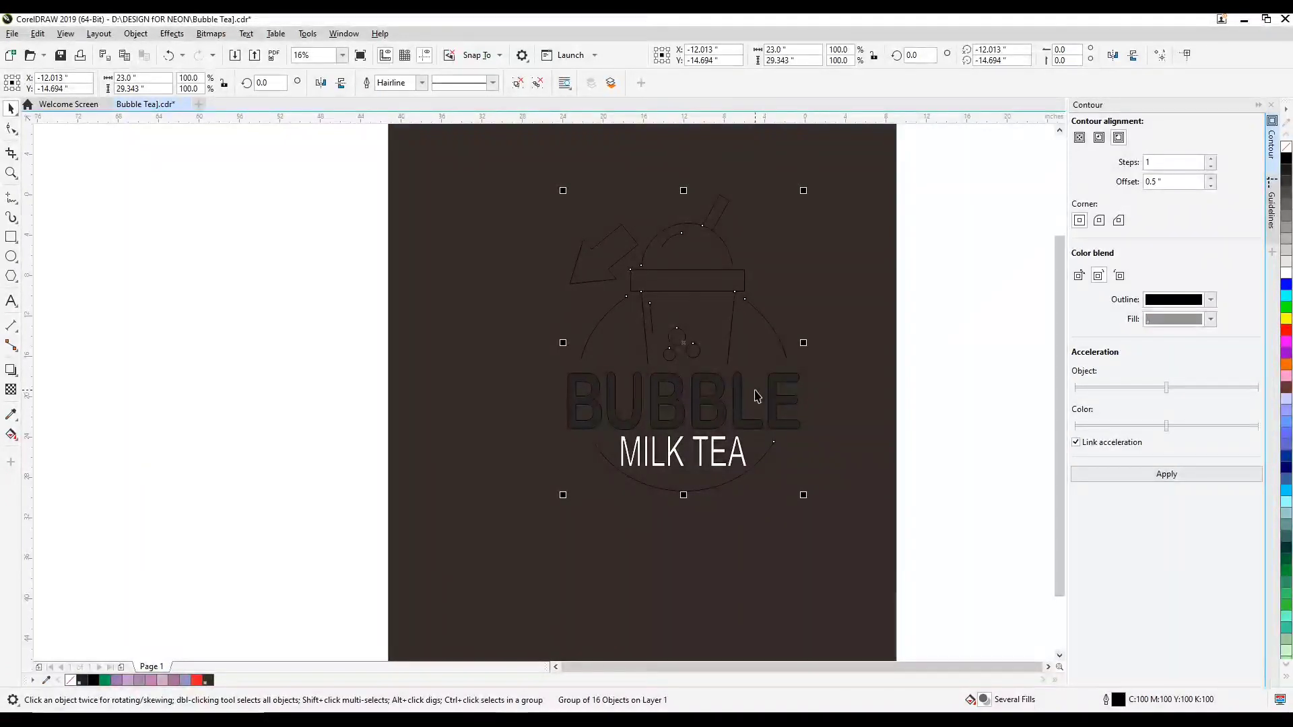
{"action": "left_click", "coordinate": [1286, 152]}
{"action": "scroll", "coordinate": [757, 378], "scroll_direction": "down", "scroll_amount": 1}
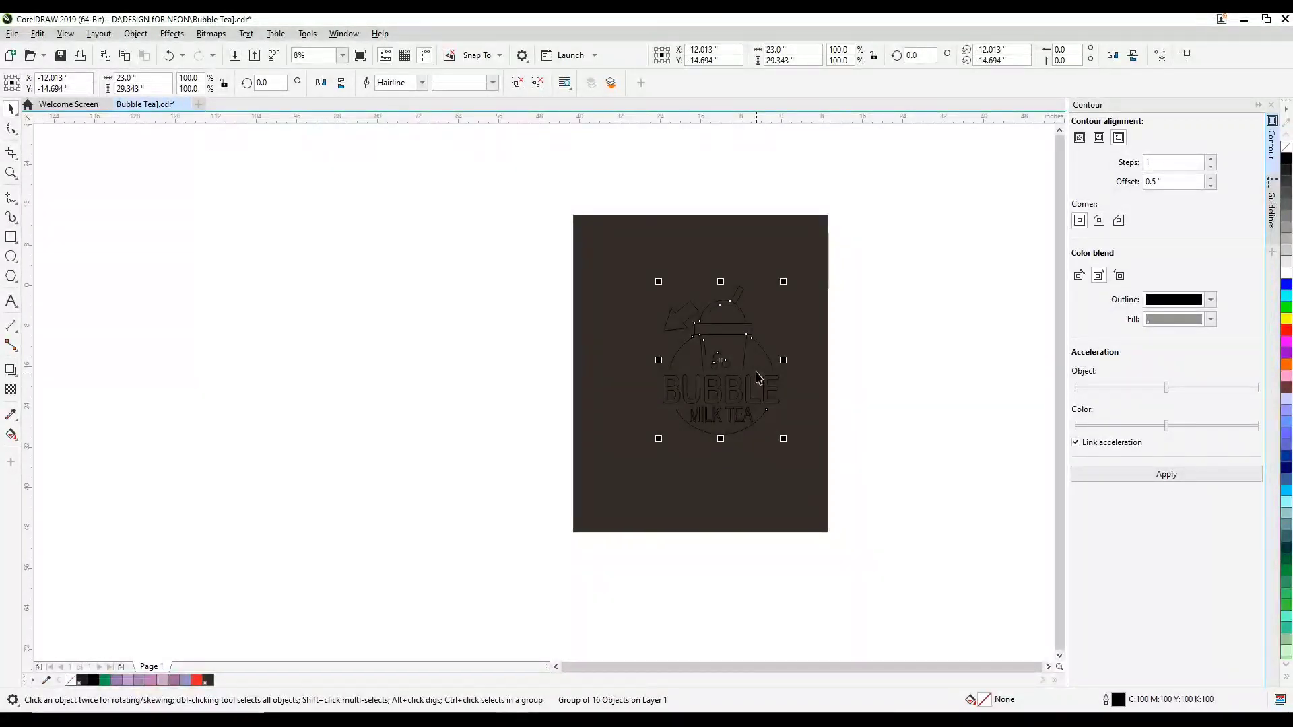
{"action": "scroll", "coordinate": [758, 379], "scroll_direction": "up", "scroll_amount": 1}
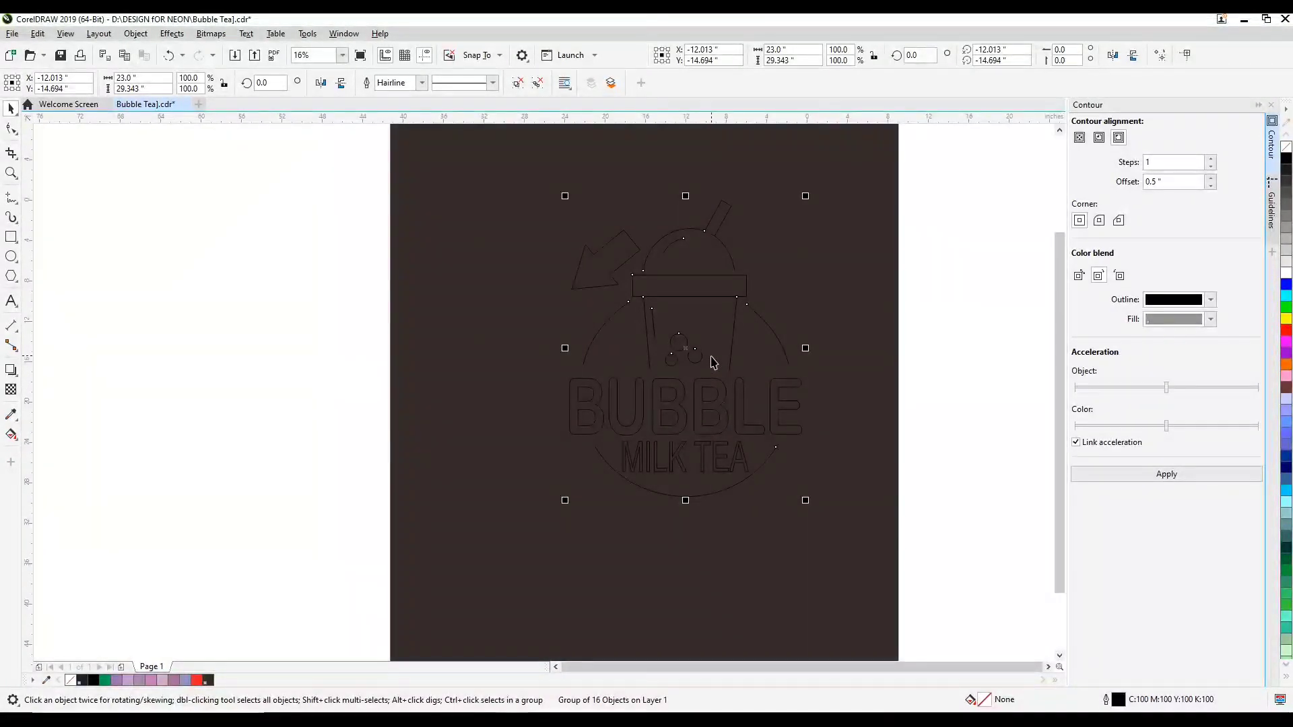
- Move the dark background rectangle away from the logo and delete it
{"action": "left_click", "coordinate": [871, 275]}
{"action": "left_click_drag", "start_coordinate": [871, 275], "coordinate": [409, 295]}
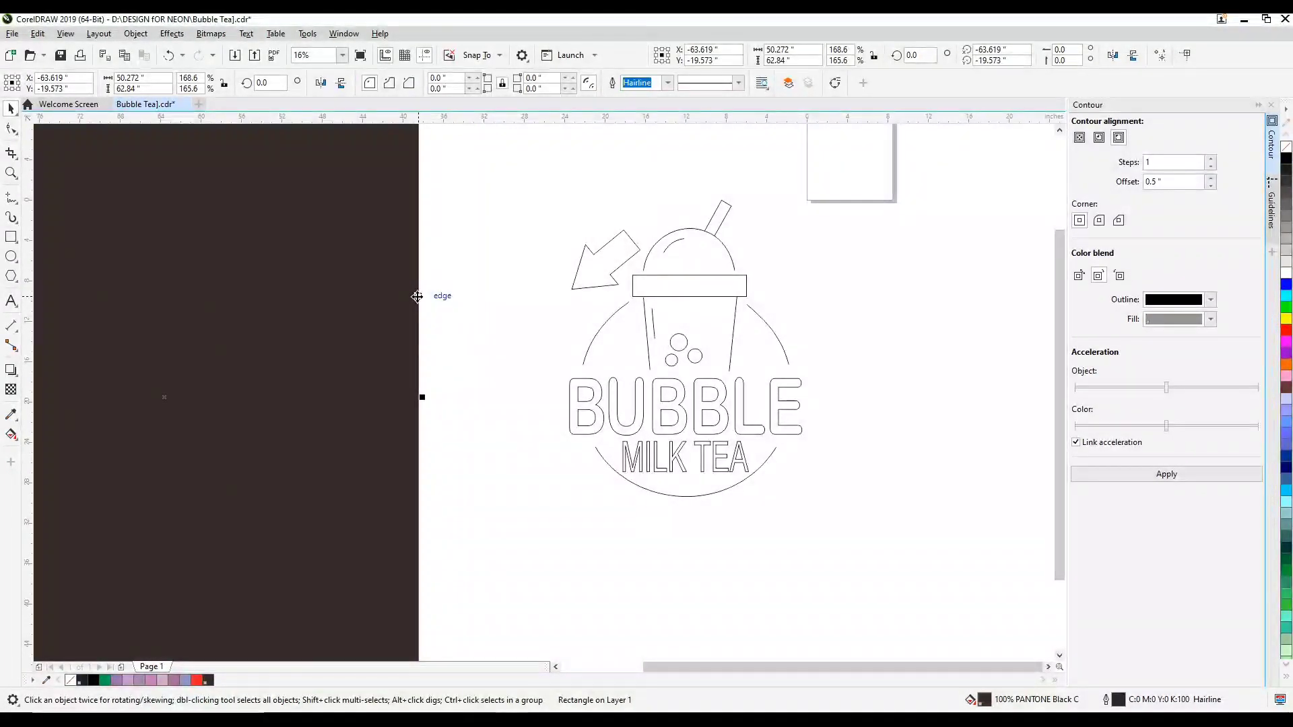
{"action": "key", "text": "Delete"}
{"action": "scroll", "coordinate": [721, 364], "scroll_direction": "up", "scroll_amount": 2}
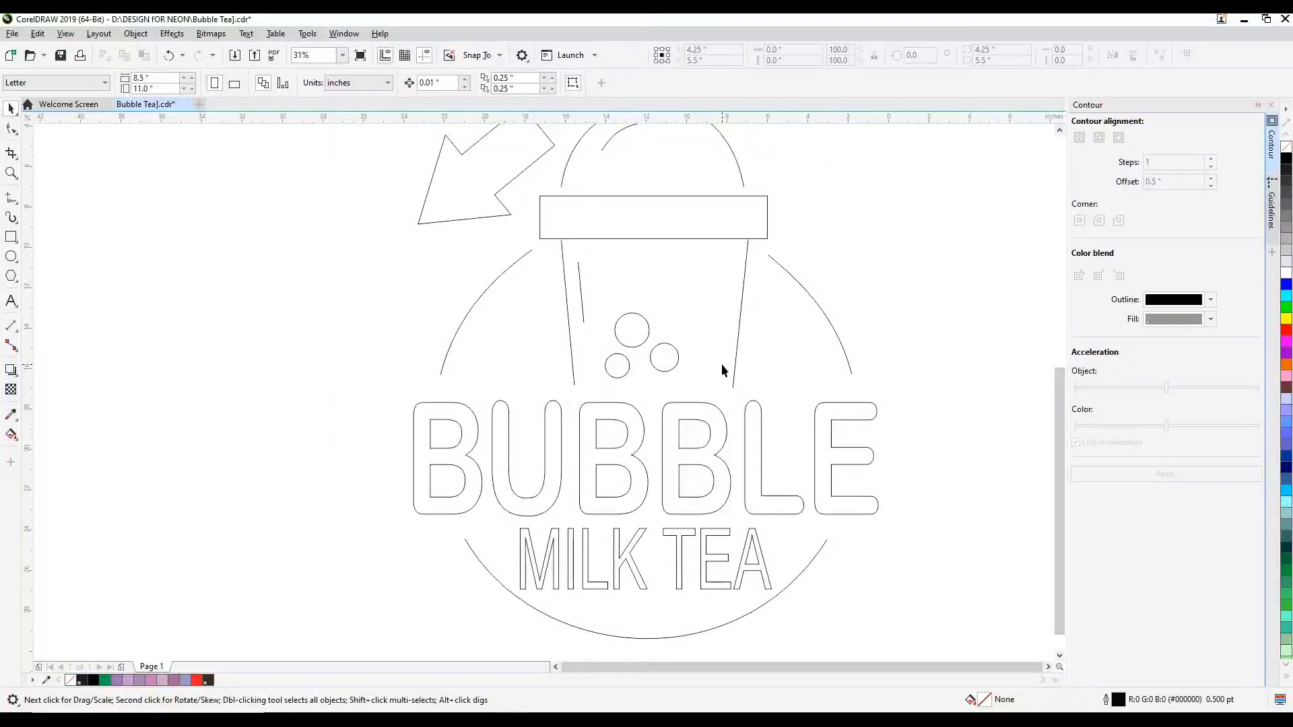
{"action": "scroll", "coordinate": [745, 364], "scroll_direction": "down", "scroll_amount": 2}
{"action": "scroll", "coordinate": [773, 381], "scroll_direction": "up", "scroll_amount": 2}
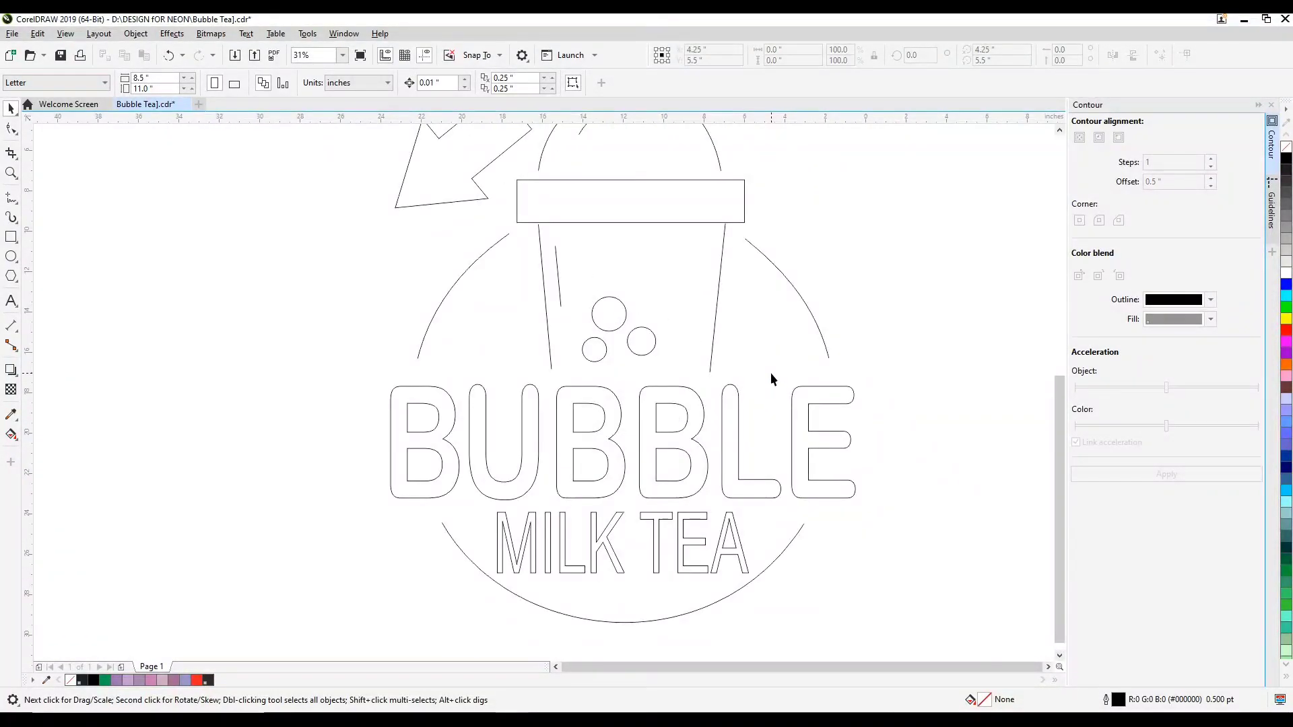
{"action": "scroll", "coordinate": [771, 379], "scroll_direction": "down", "scroll_amount": 2}
- Move the hairline logo group about 19 inches to the left, farther from the page, and select the whole group again
{"action": "left_click_drag", "start_coordinate": [545, 323], "coordinate": [429, 564]}
{"action": "left_click_drag", "start_coordinate": [696, 350], "coordinate": [502, 351]}
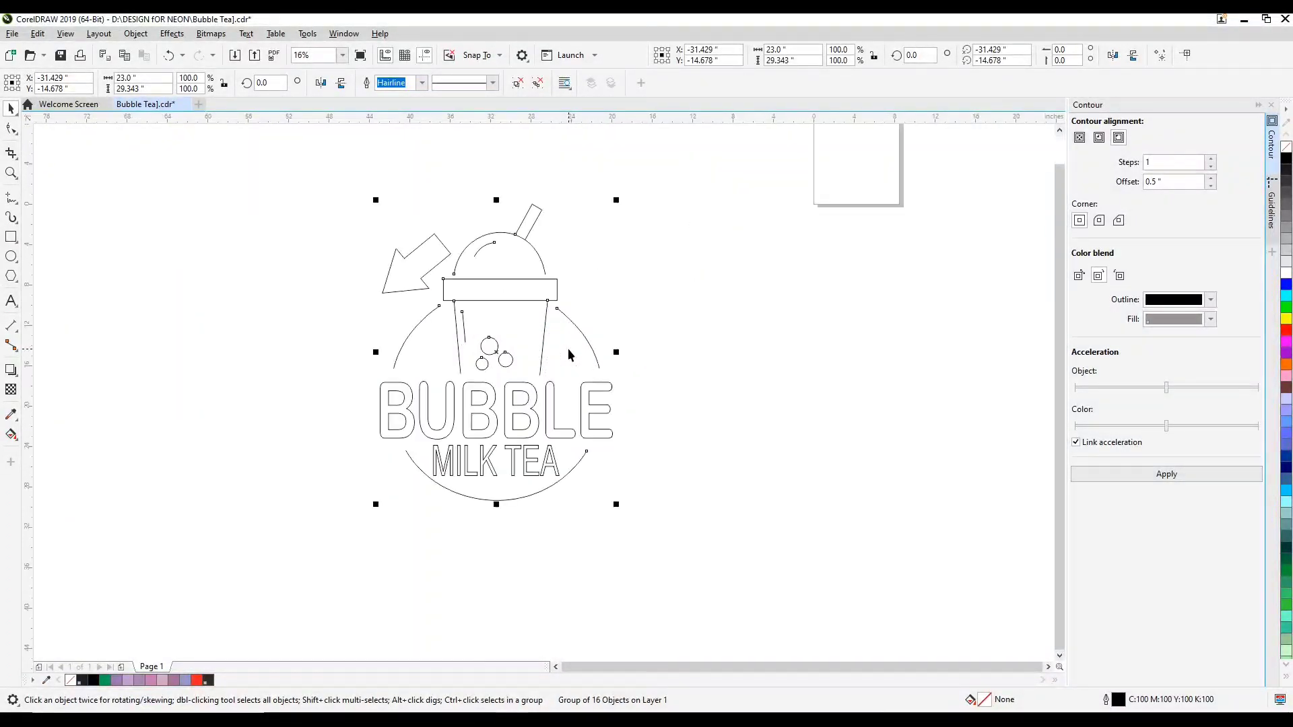
{"action": "left_click", "coordinate": [747, 182]}
{"action": "left_click_drag", "start_coordinate": [727, 138], "coordinate": [286, 581]}
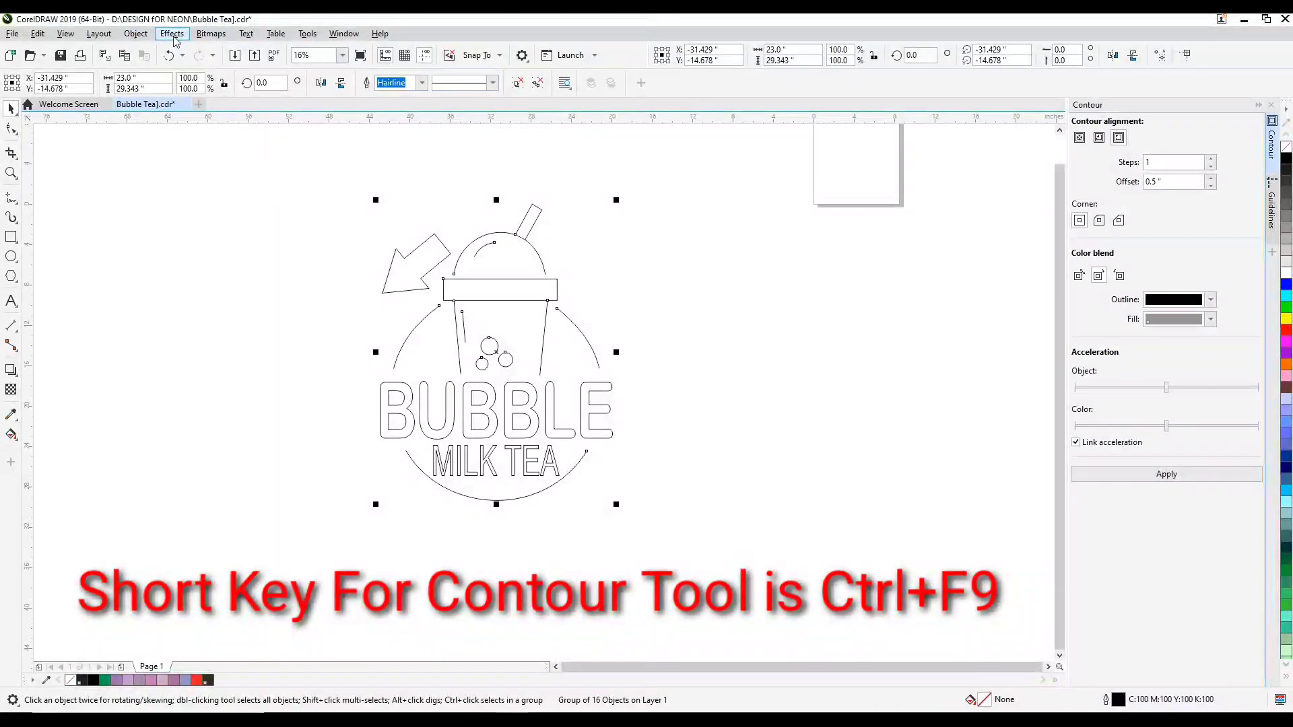
{"action": "left_click", "coordinate": [244, 35]}
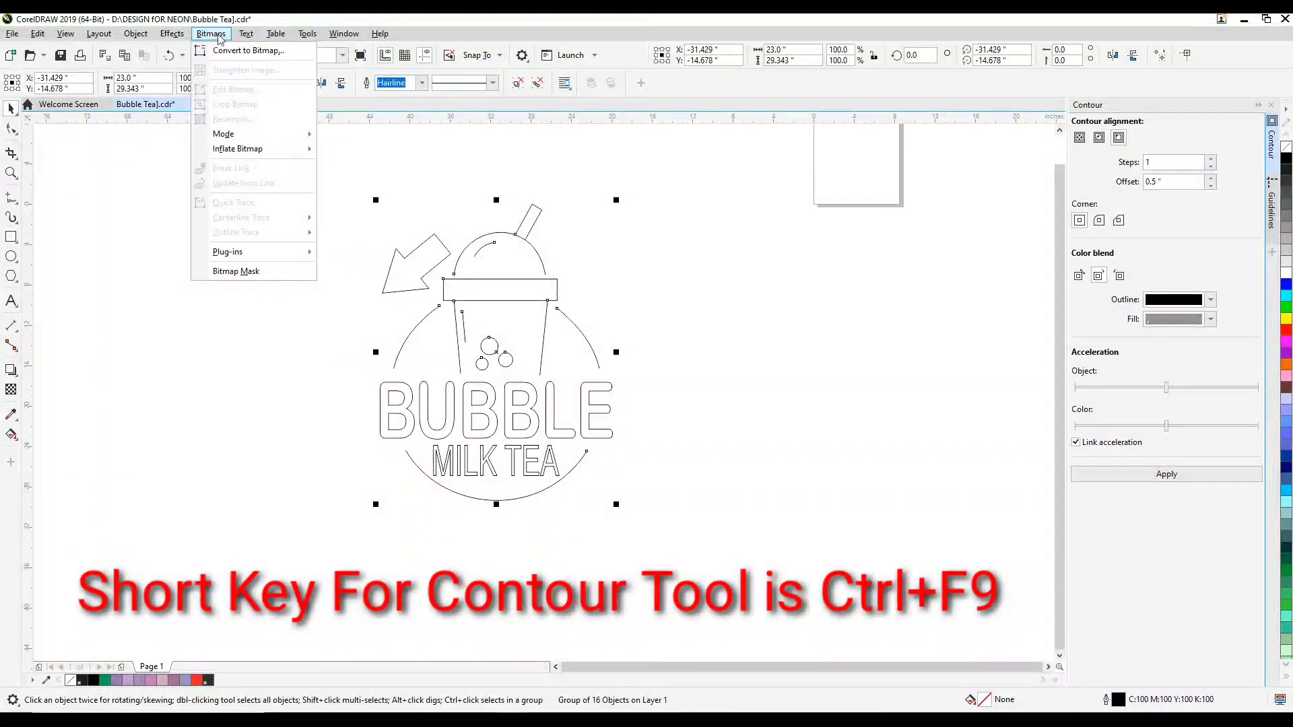
{"action": "mouse_move", "coordinate": [134, 38]}
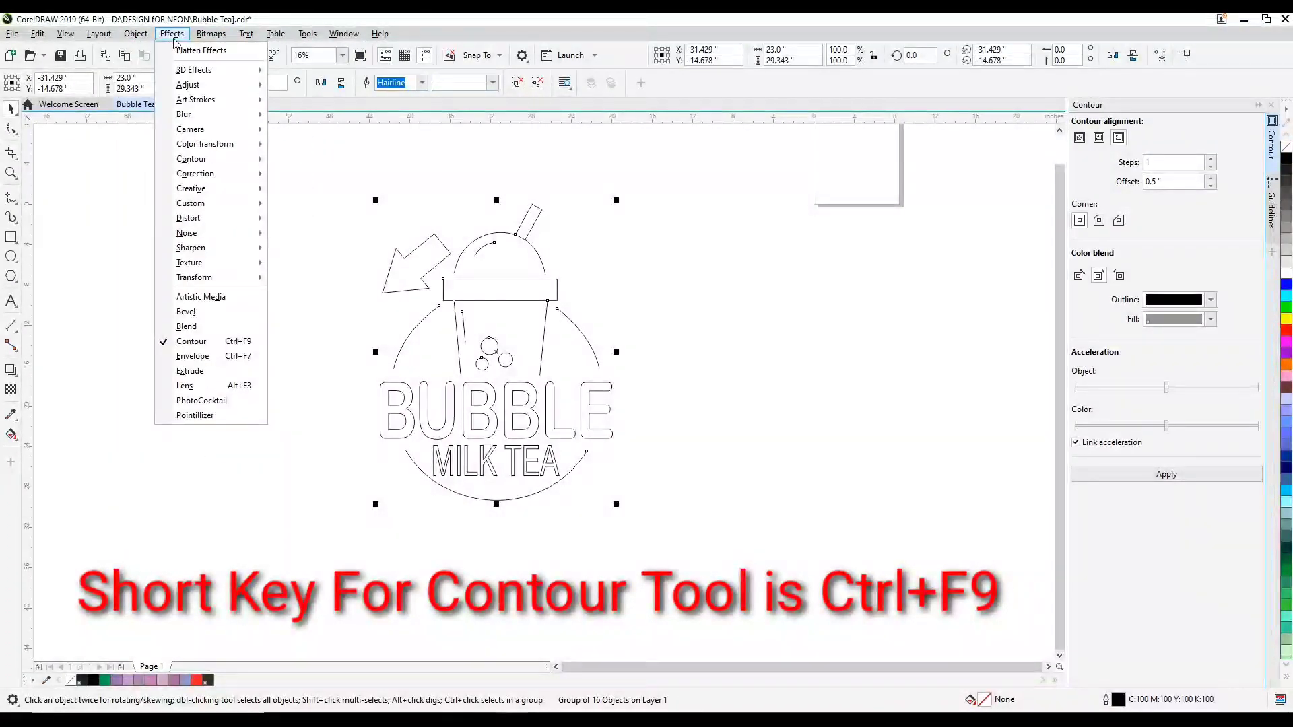
{"action": "mouse_move", "coordinate": [194, 176]}
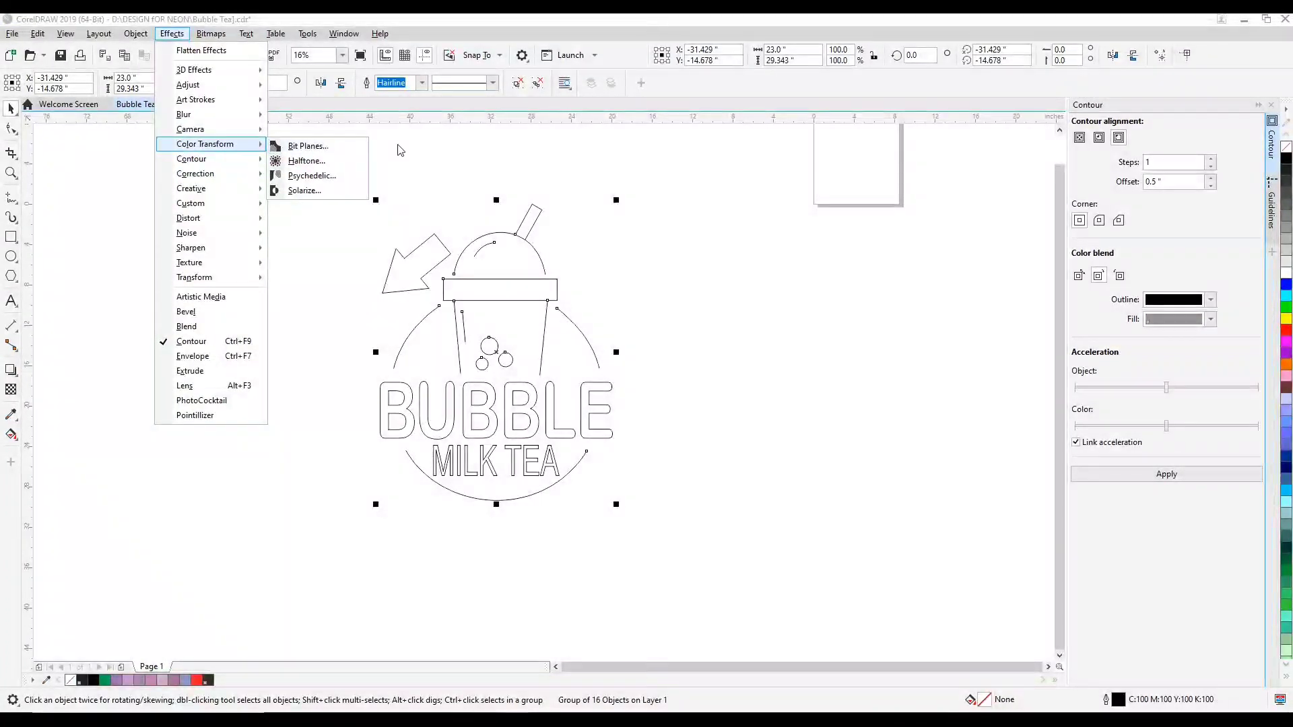
{"action": "left_click", "coordinate": [596, 176]}
{"action": "left_click", "coordinate": [596, 176]}
{"action": "left_click", "coordinate": [171, 34]}
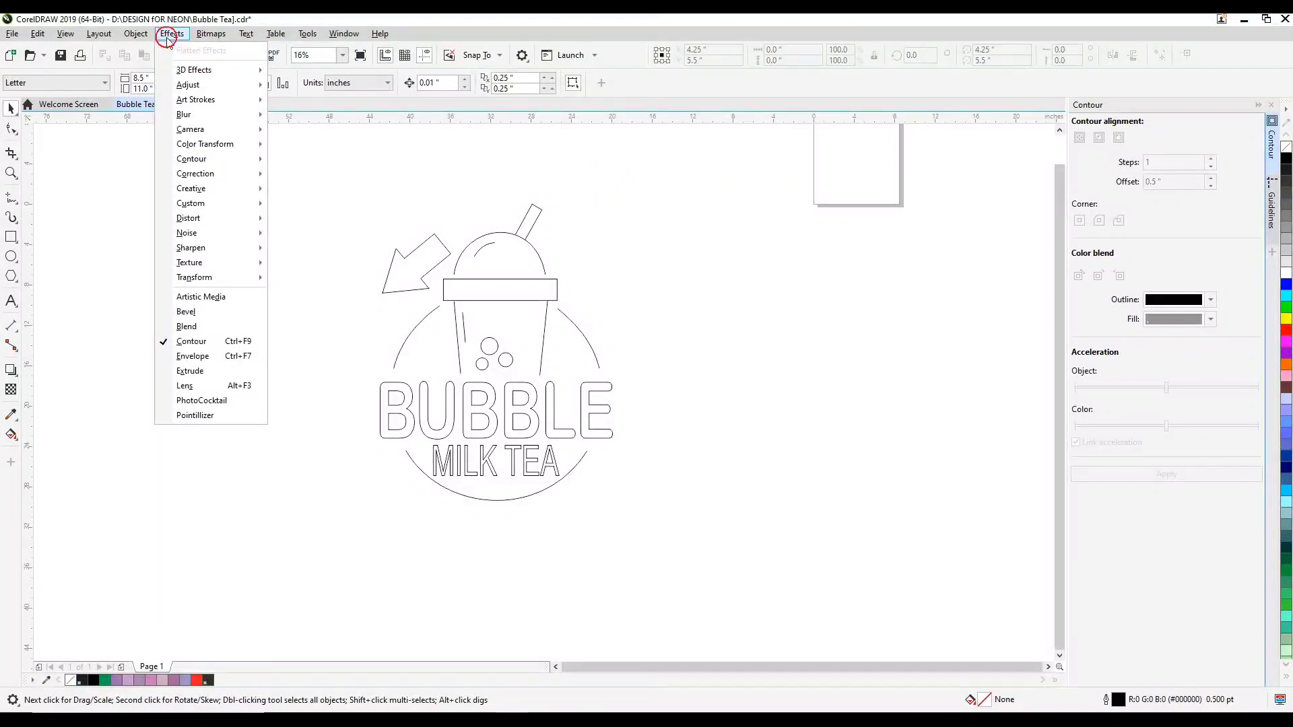
{"action": "left_click", "coordinate": [581, 196]}
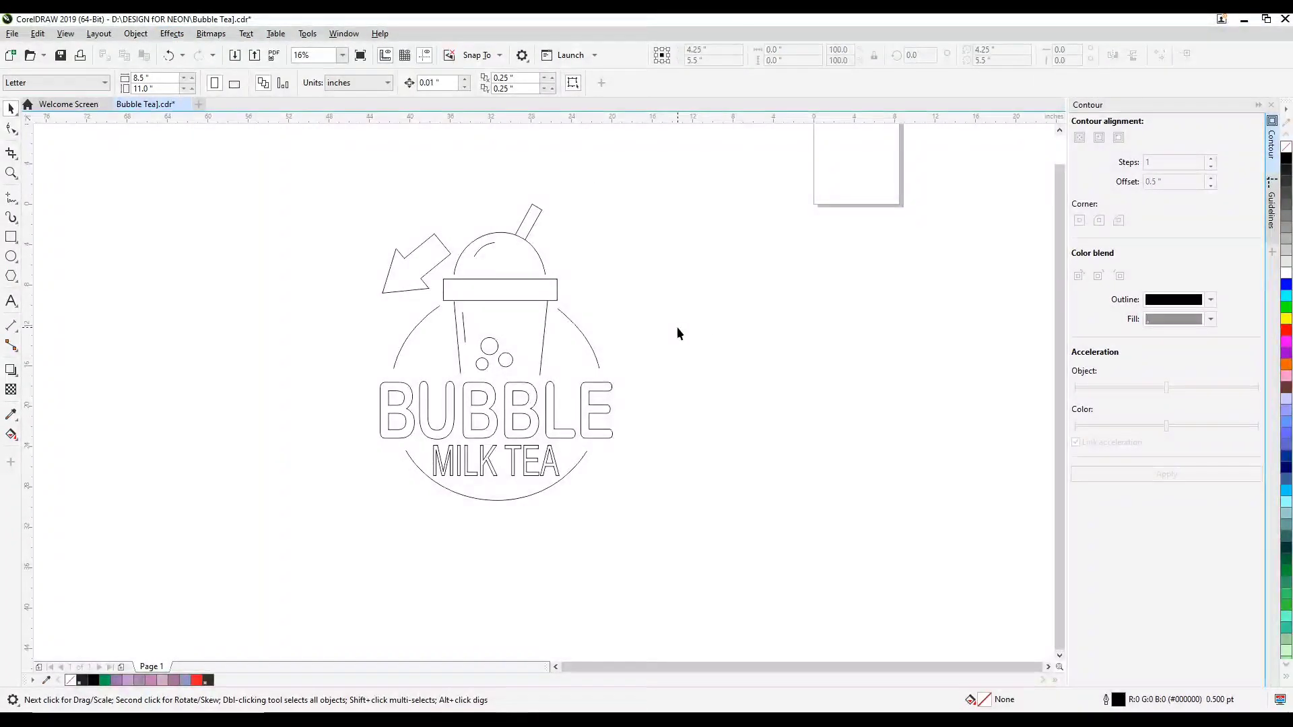
{"action": "scroll", "coordinate": [525, 344], "scroll_direction": "down", "scroll_amount": 1}
{"action": "scroll", "coordinate": [498, 404], "scroll_direction": "up", "scroll_amount": 1}
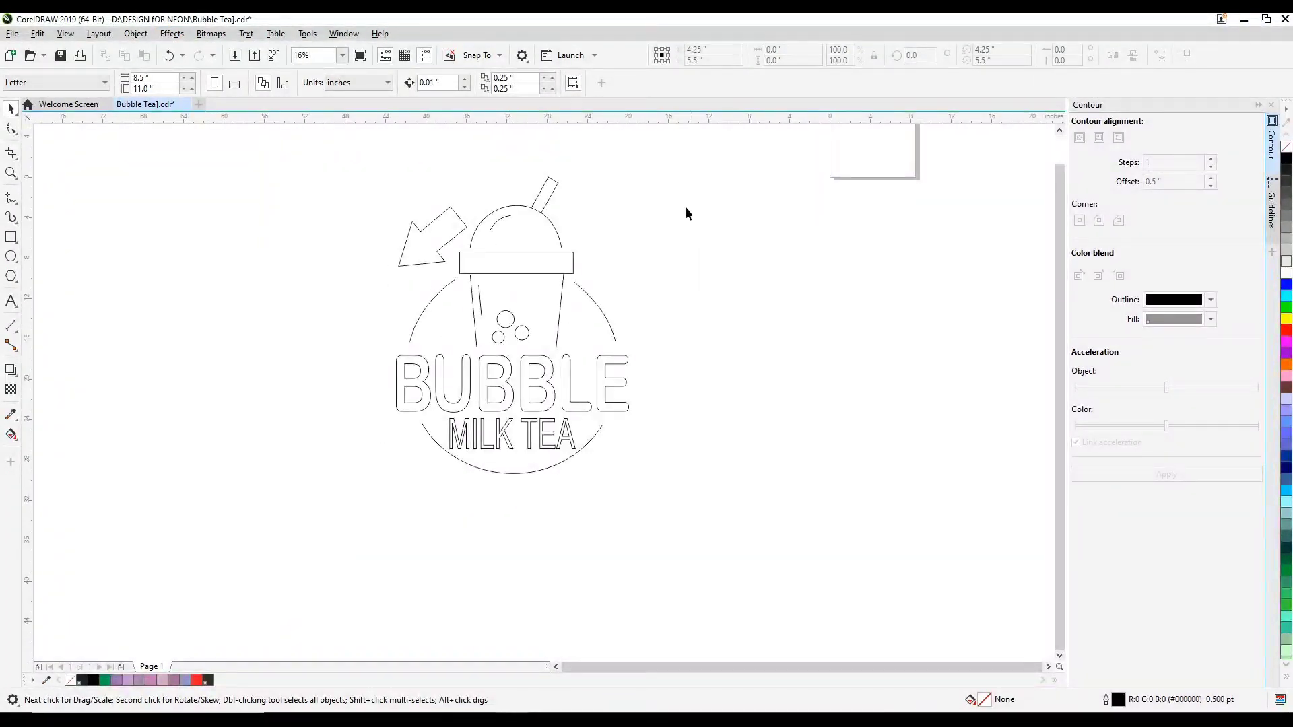
{"action": "mouse_move", "coordinate": [747, 166]}
{"action": "left_mouse_down"}
{"action": "mouse_move", "coordinate": [472, 291]}
{"action": "mouse_move", "coordinate": [260, 543]}
{"action": "left_mouse_up"}
{"action": "left_click", "coordinate": [1160, 181]}
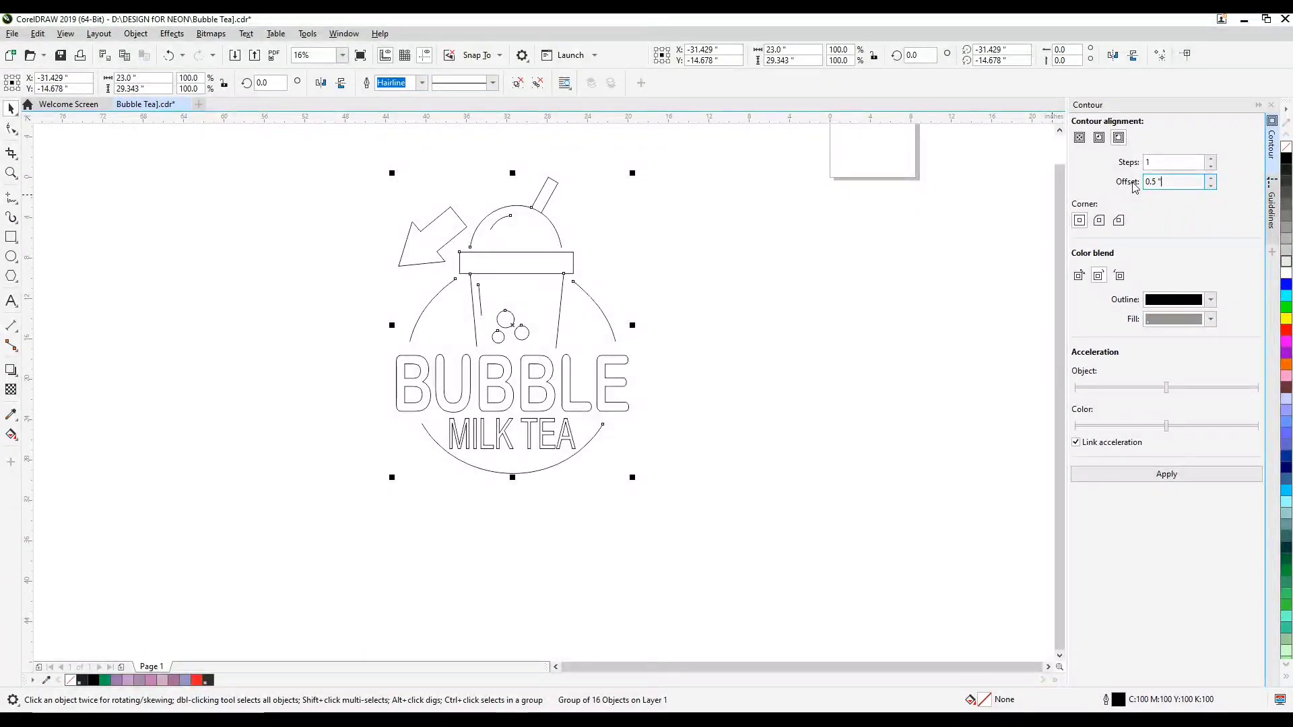
- Deselect the logo group and set the document units to millimeters
{"action": "left_click", "coordinate": [748, 290]}
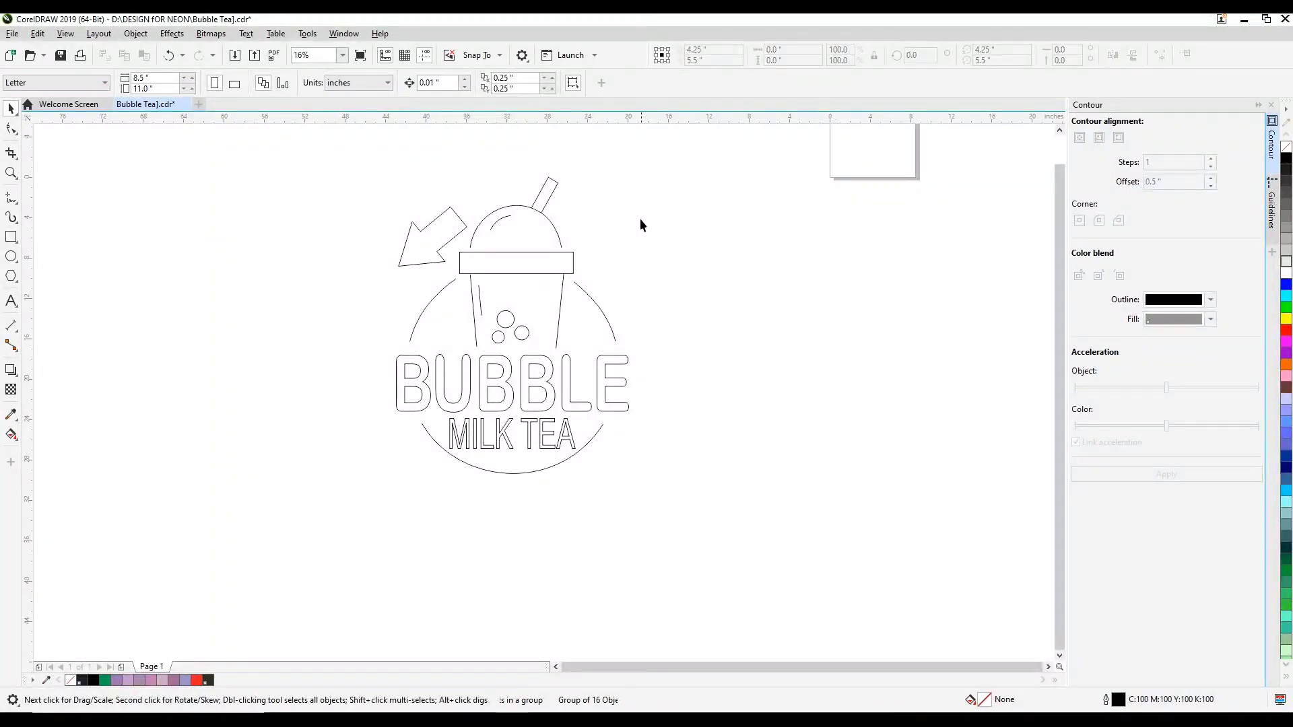
{"action": "left_click_drag", "start_coordinate": [773, 148], "coordinate": [285, 458]}
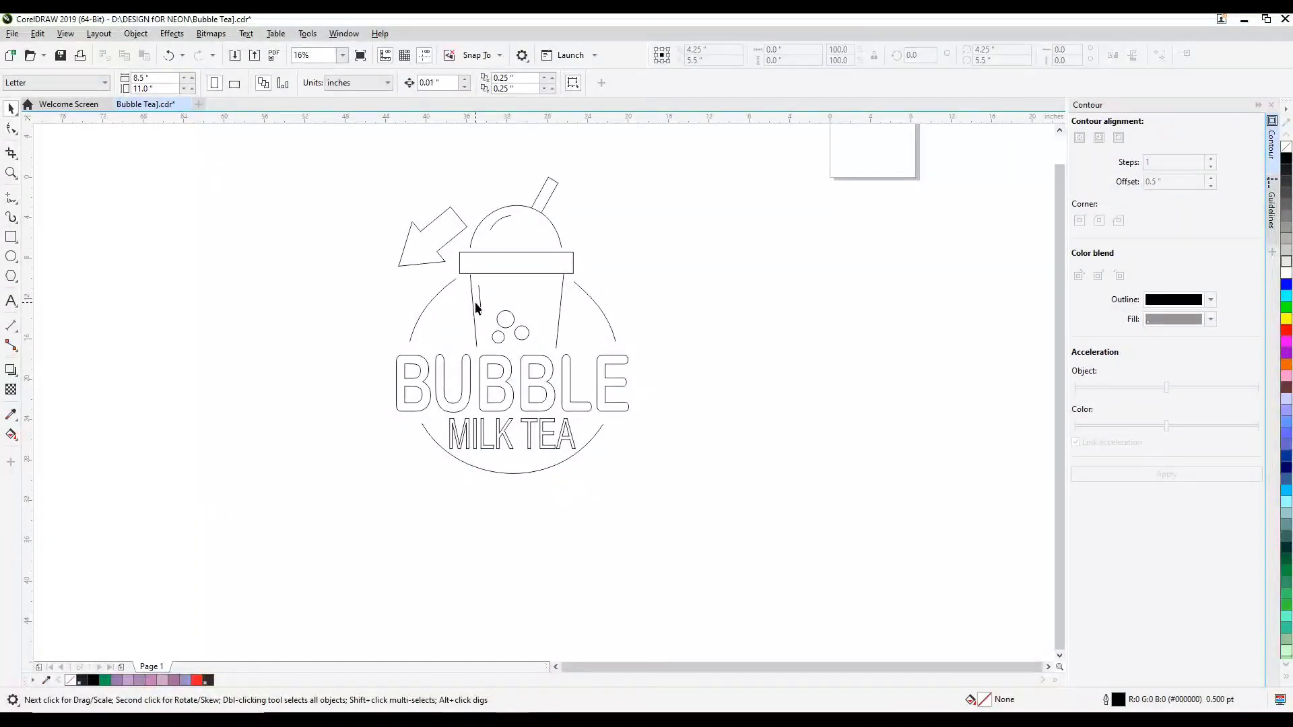
{"action": "left_click", "coordinate": [377, 82]}
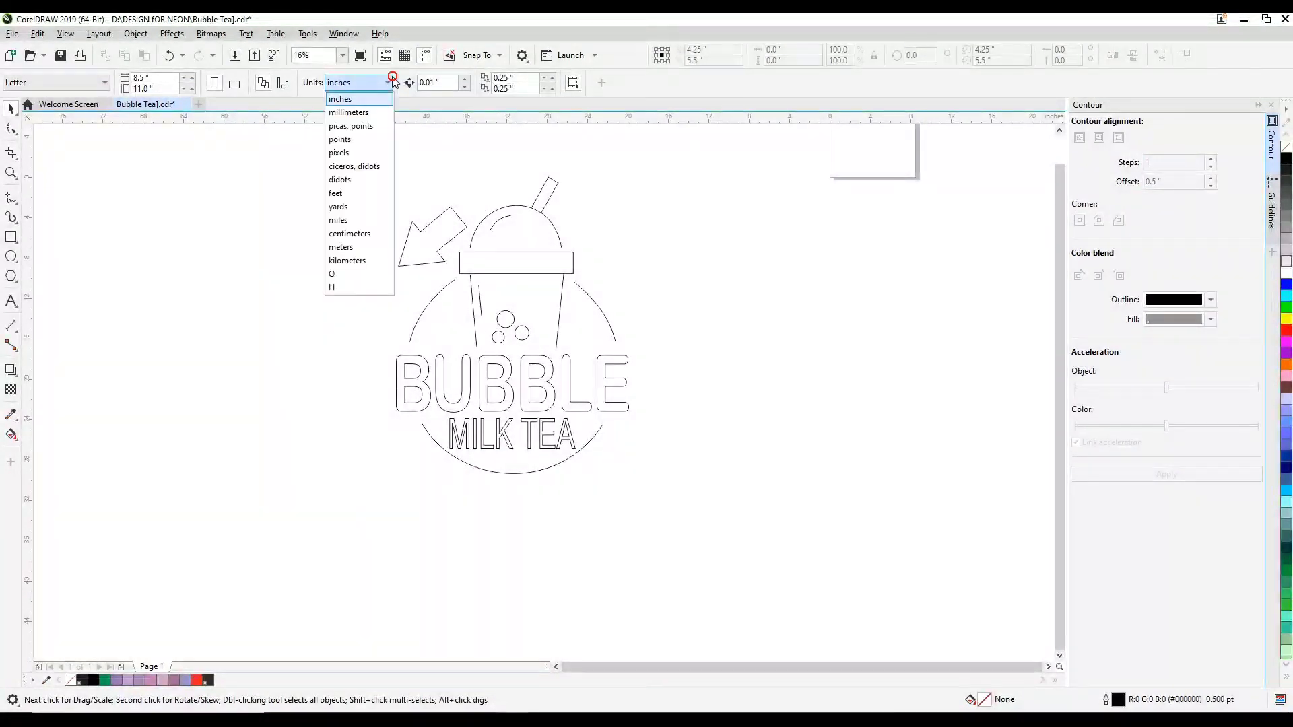
{"action": "left_click", "coordinate": [358, 113]}
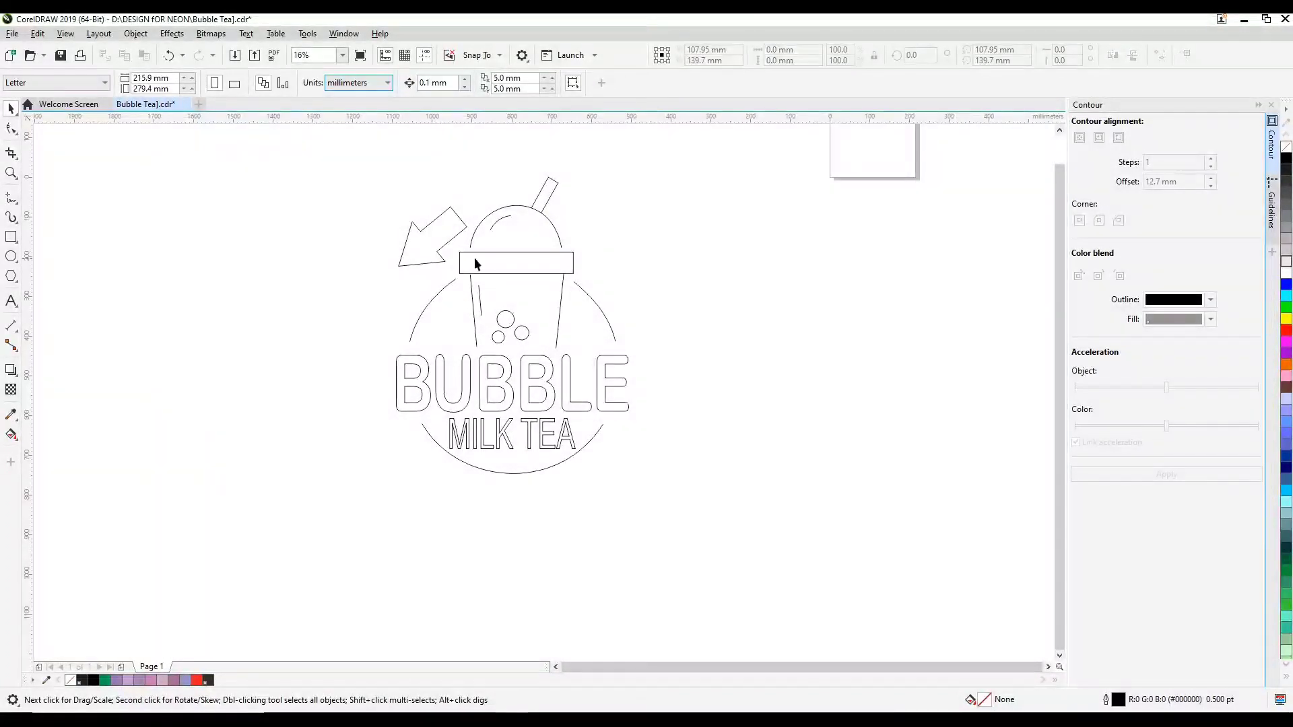
- Select the whole logo group and apply a one-step outside contour with a 12.7 mm offset
{"action": "left_click", "coordinate": [671, 289]}
{"action": "left_click_drag", "start_coordinate": [712, 145], "coordinate": [338, 498]}
{"action": "left_click_drag", "start_coordinate": [321, 544], "coordinate": [322, 543]}
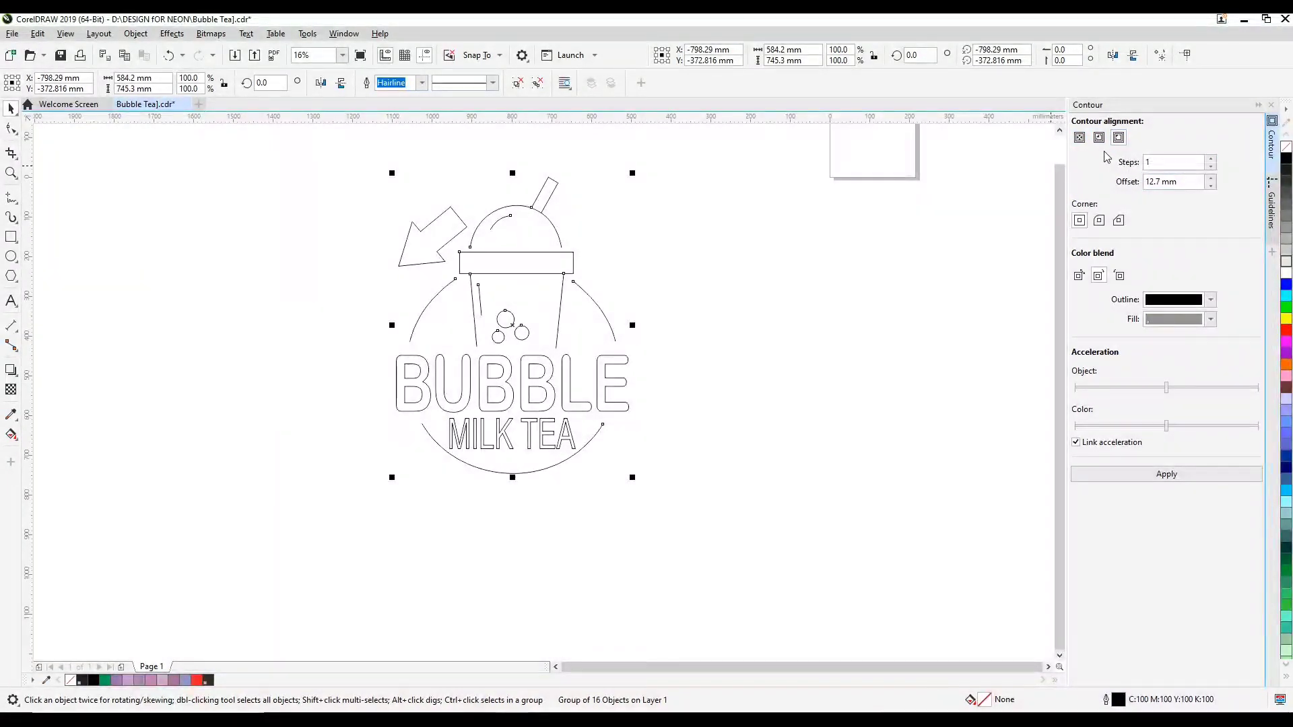
{"action": "left_click", "coordinate": [1118, 137]}
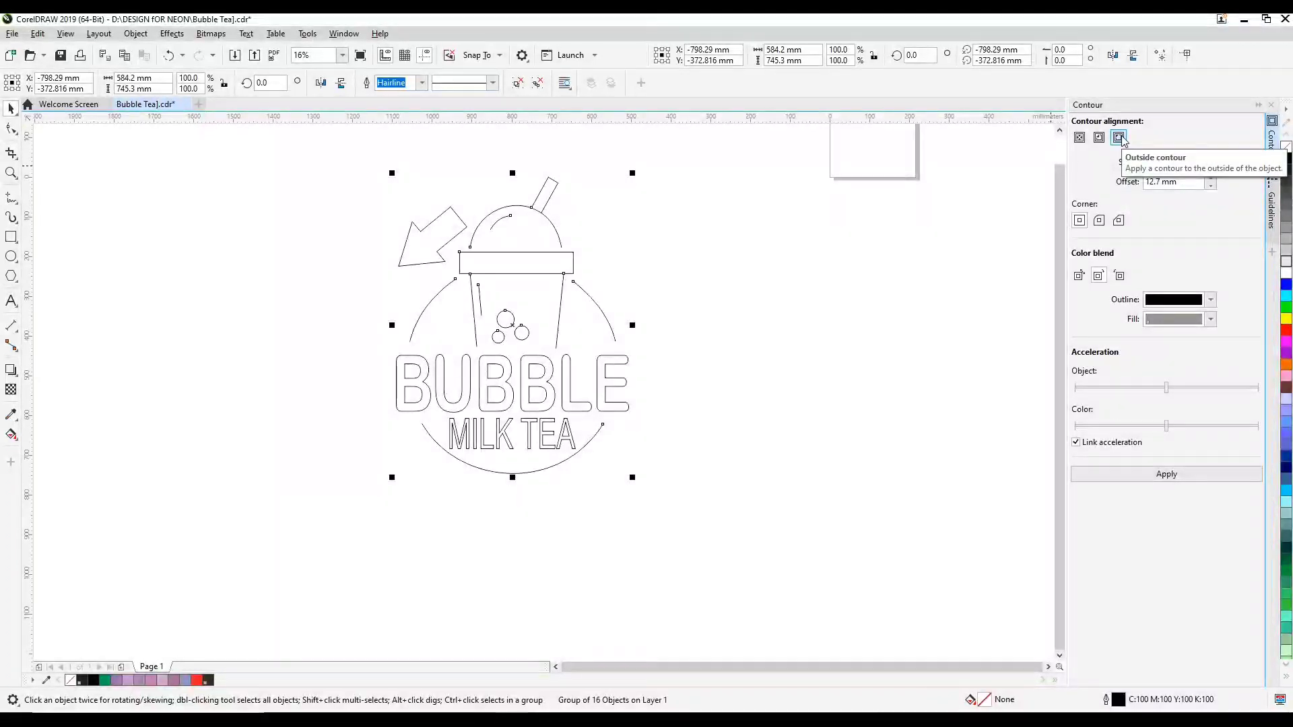
{"action": "left_click", "coordinate": [1121, 138]}
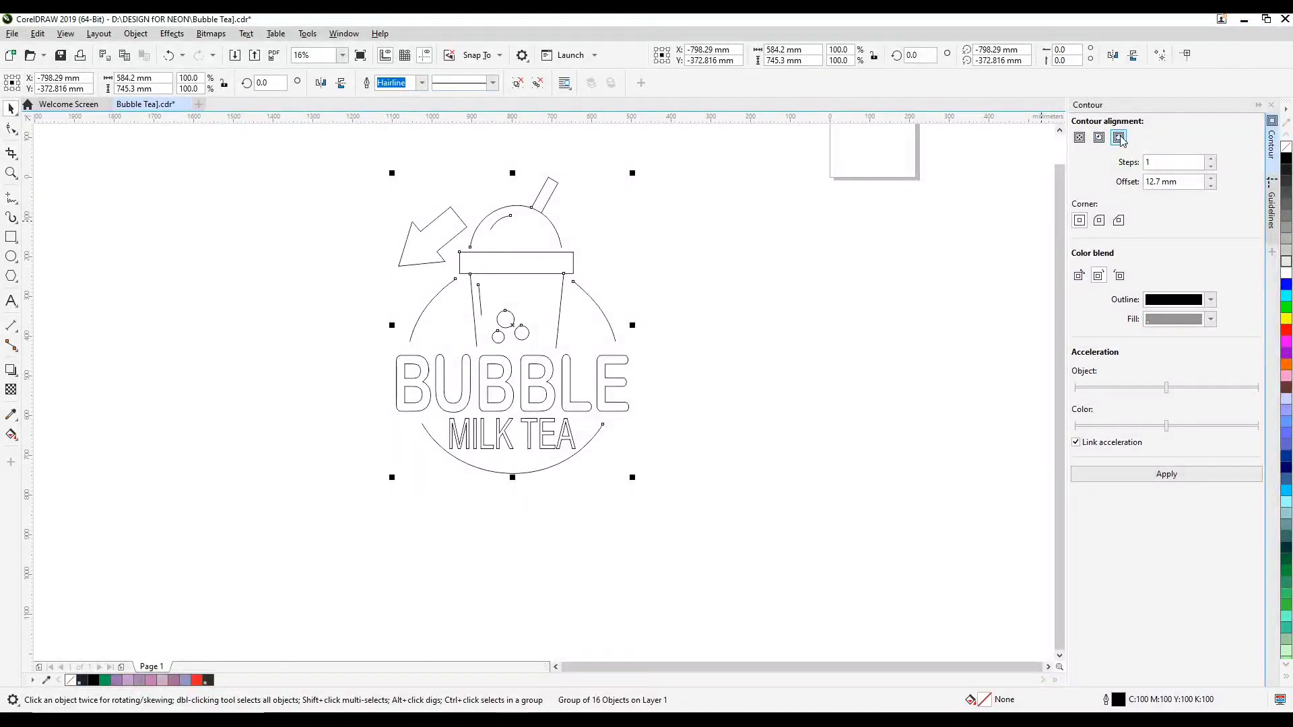
{"action": "left_click", "coordinate": [1180, 478]}
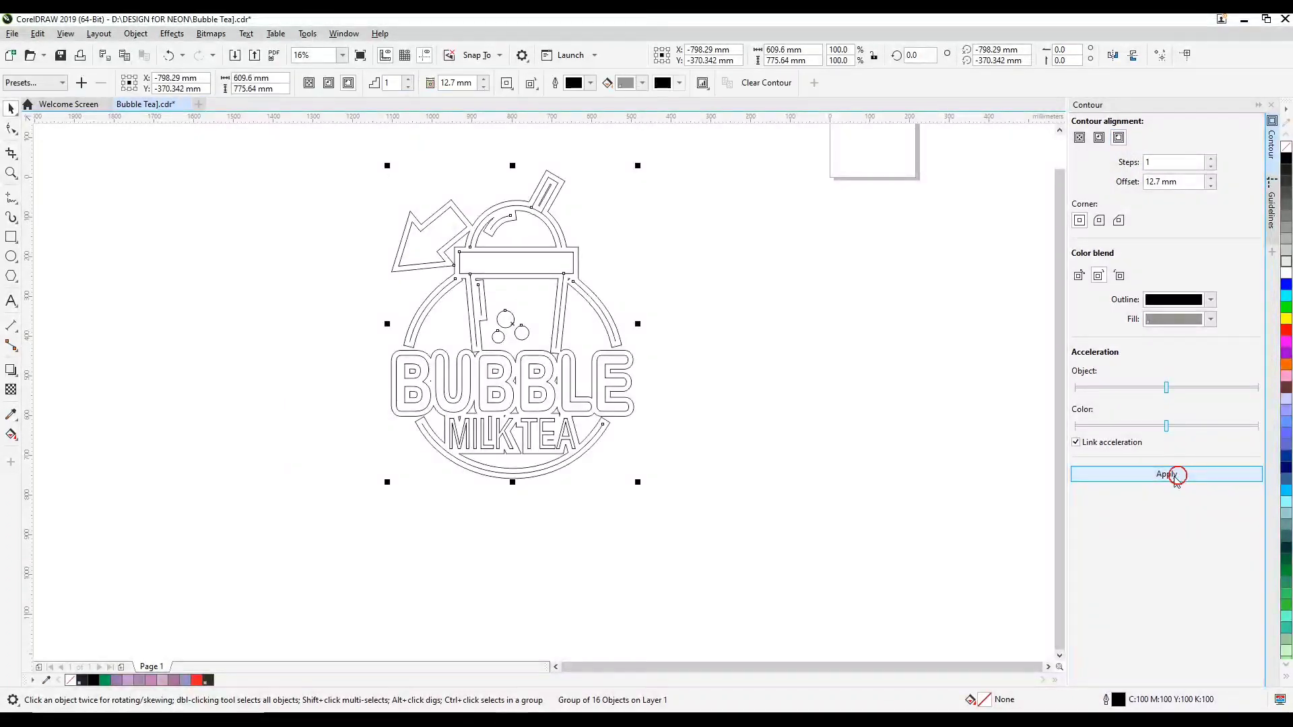
- Examine the contour around the cup, arcs and lettering of the logo
{"action": "scroll", "coordinate": [557, 395], "scroll_direction": "up", "scroll_amount": 2}
{"action": "scroll", "coordinate": [552, 364], "scroll_direction": "up", "scroll_amount": 2}
{"action": "scroll", "coordinate": [553, 364], "scroll_direction": "down", "scroll_amount": 2}
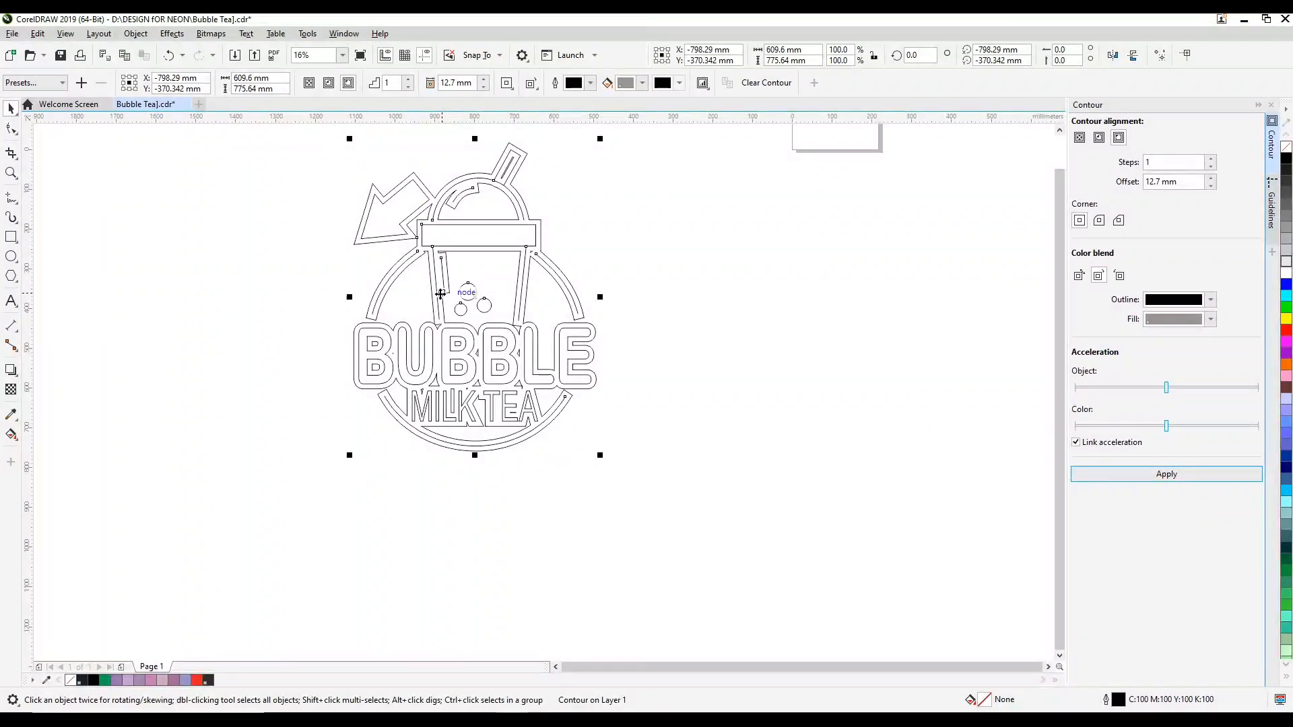
{"action": "scroll", "coordinate": [471, 343], "scroll_direction": "up", "scroll_amount": 2}
{"action": "scroll", "coordinate": [419, 179], "scroll_direction": "down", "scroll_amount": 2}
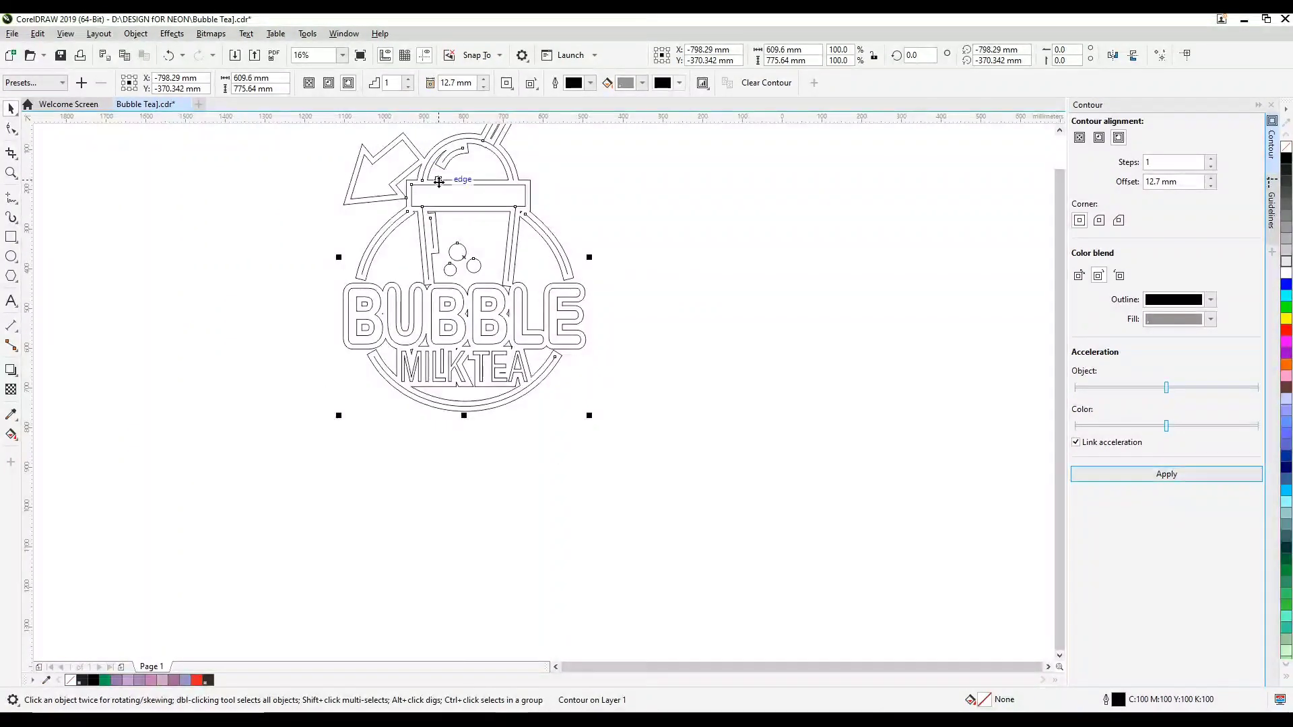
{"action": "scroll", "coordinate": [423, 236], "scroll_direction": "down", "scroll_amount": 1}
{"action": "scroll", "coordinate": [436, 296], "scroll_direction": "up", "scroll_amount": 2}
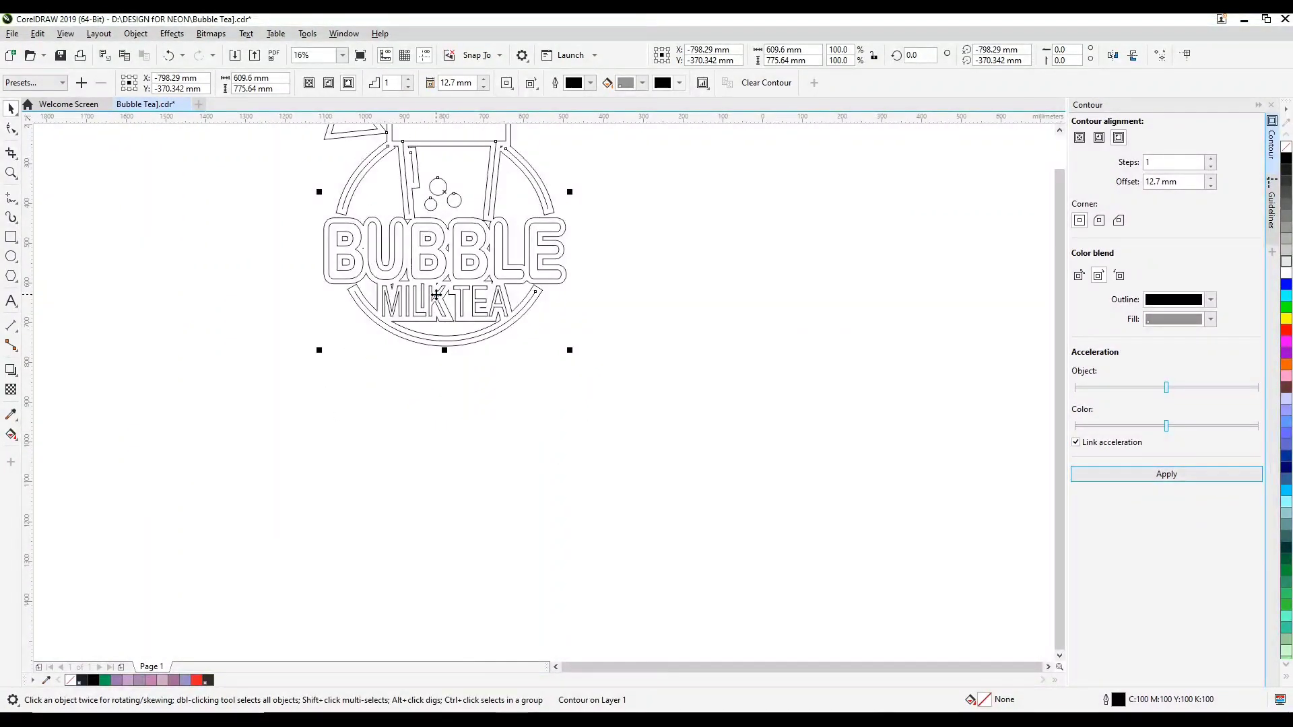
{"action": "scroll", "coordinate": [447, 176], "scroll_direction": "down", "scroll_amount": 1}
{"action": "left_click", "coordinate": [446, 175]}
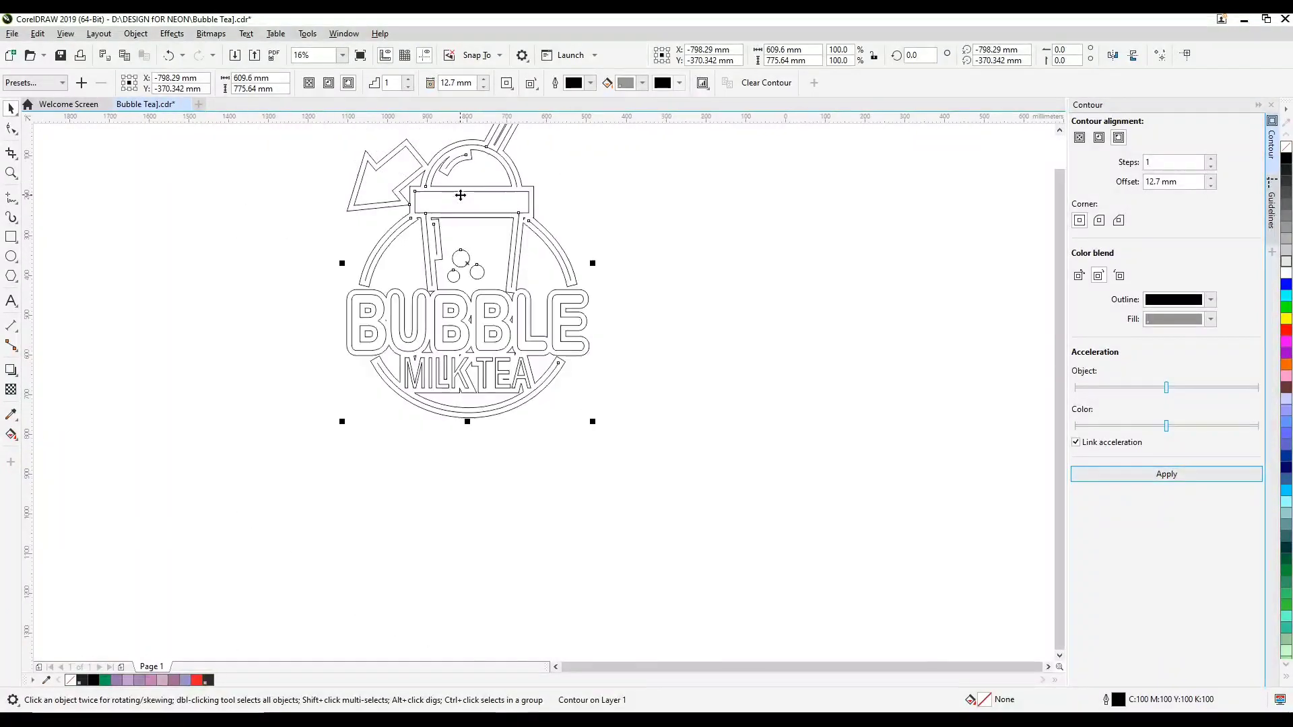
{"action": "scroll", "coordinate": [472, 158], "scroll_direction": "down", "scroll_amount": 2}
{"action": "scroll", "coordinate": [483, 151], "scroll_direction": "up", "scroll_amount": 1}
{"action": "scroll", "coordinate": [482, 151], "scroll_direction": "up", "scroll_amount": 1}
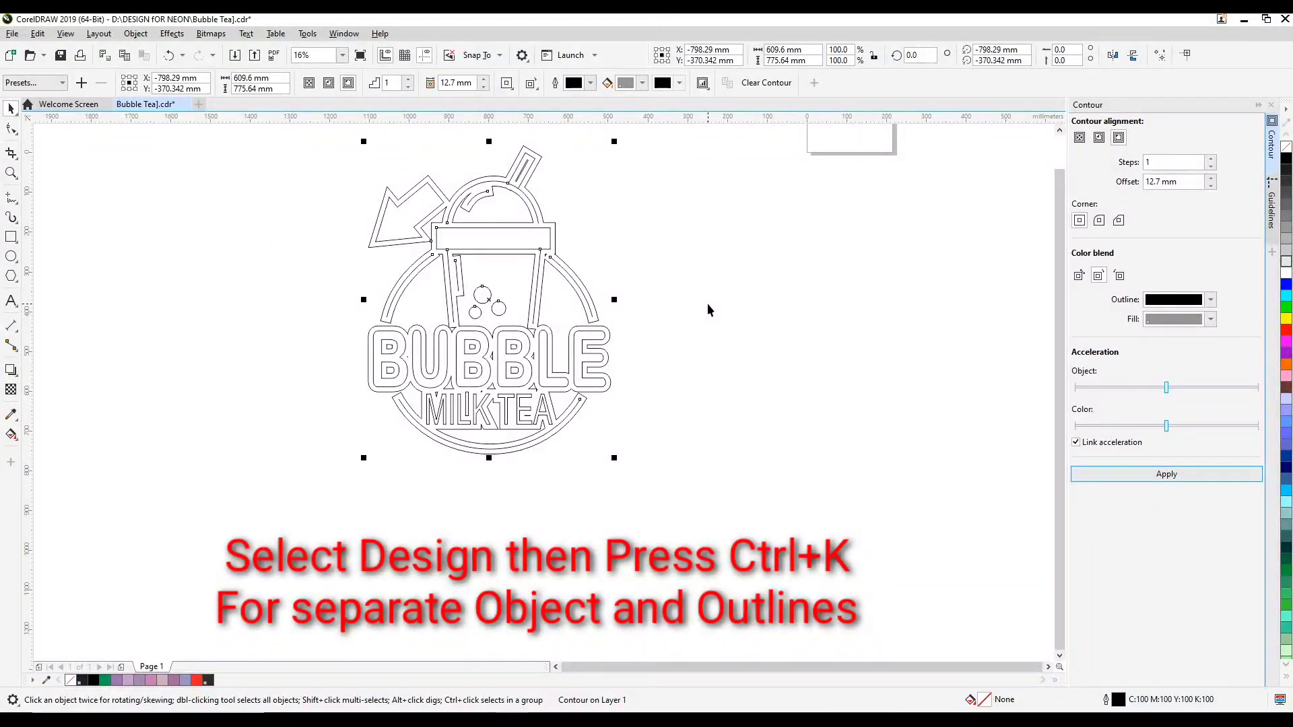
- Break the contour apart from the logo group and move the two apart so they stand side by side
{"action": "key", "text": "ctrl+k"}
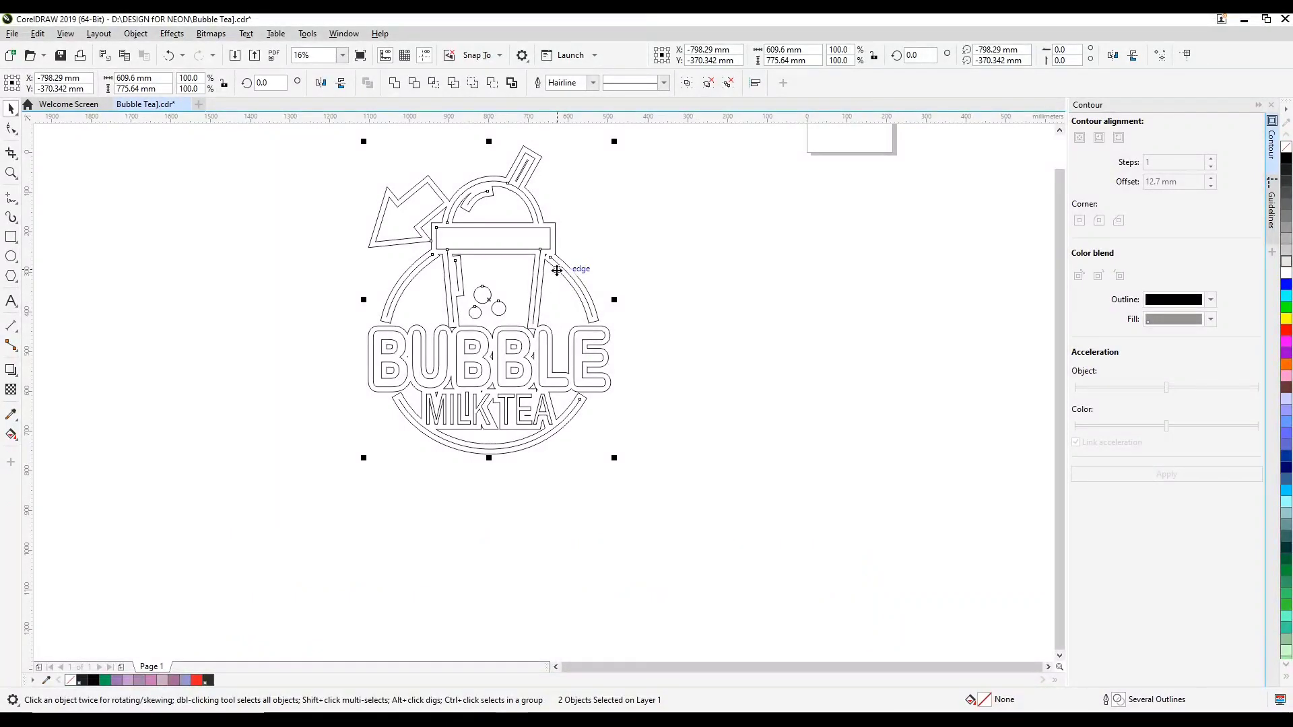
{"action": "left_click_drag", "start_coordinate": [556, 270], "coordinate": [442, 328]}
{"action": "left_click", "coordinate": [831, 314]}
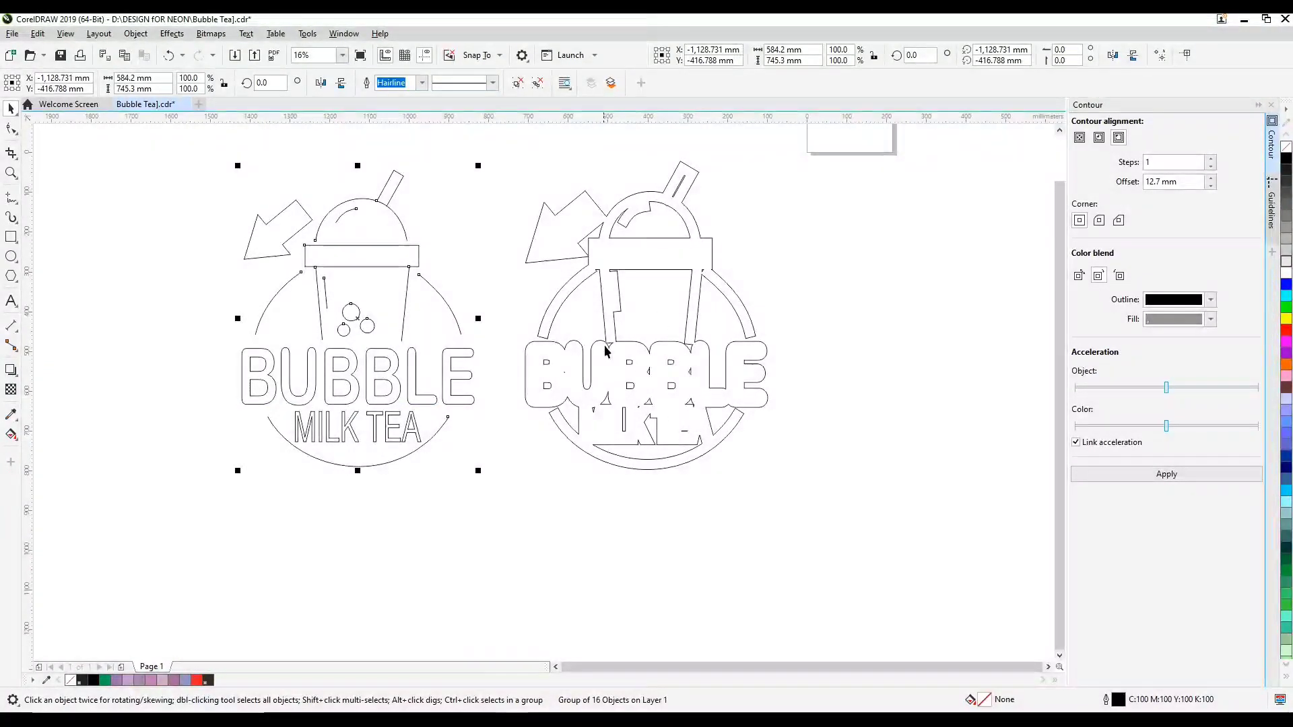
- Examine the separated contour outline, especially the gaps between the arcs and the BUBBLE lettering
{"action": "scroll", "coordinate": [556, 342], "scroll_direction": "up", "scroll_amount": 4}
{"action": "scroll", "coordinate": [555, 342], "scroll_direction": "down", "scroll_amount": 4}
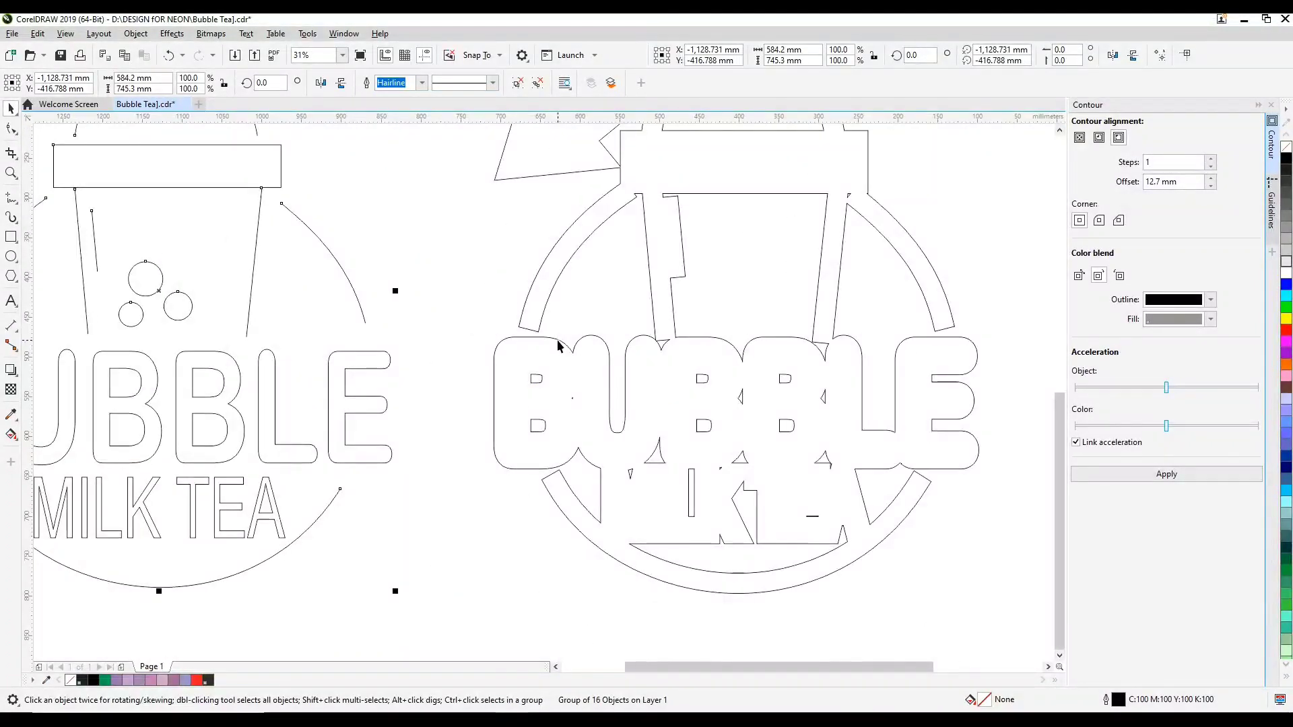
{"action": "scroll", "coordinate": [647, 281], "scroll_direction": "up", "scroll_amount": 1}
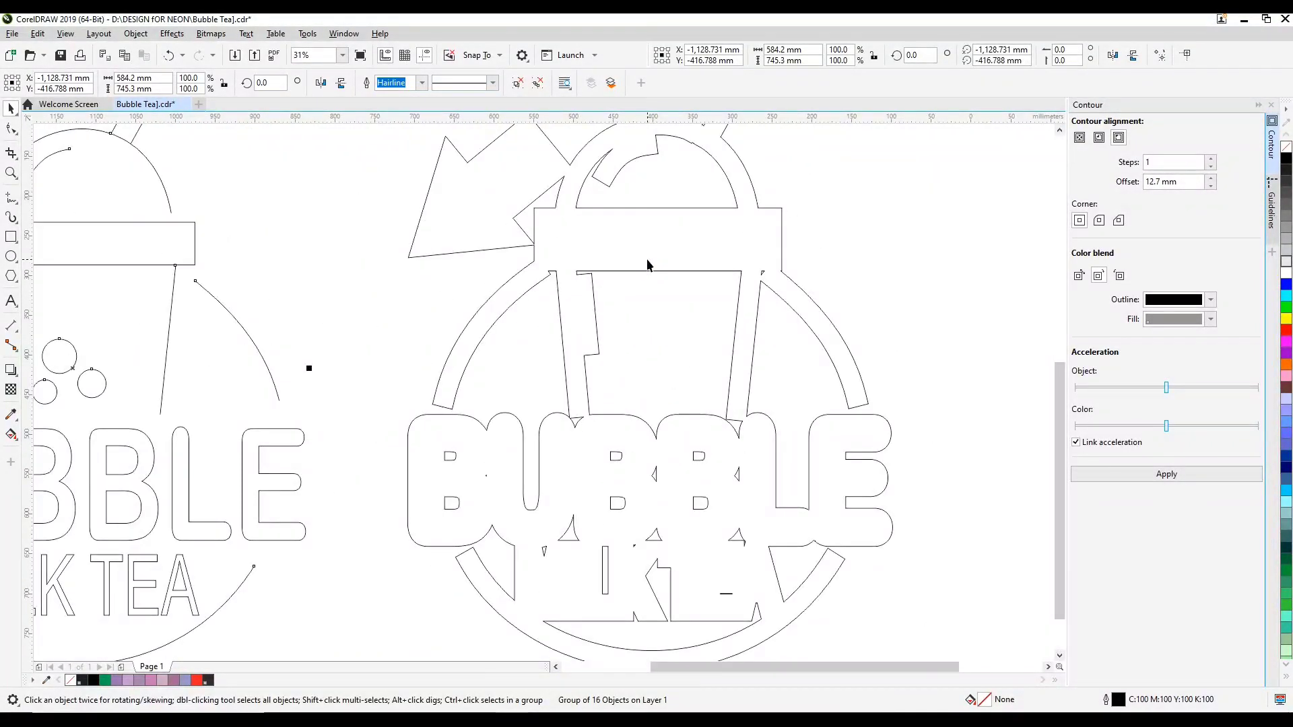
{"action": "scroll", "coordinate": [646, 264], "scroll_direction": "down", "scroll_amount": 1}
{"action": "scroll", "coordinate": [619, 445], "scroll_direction": "up", "scroll_amount": 1}
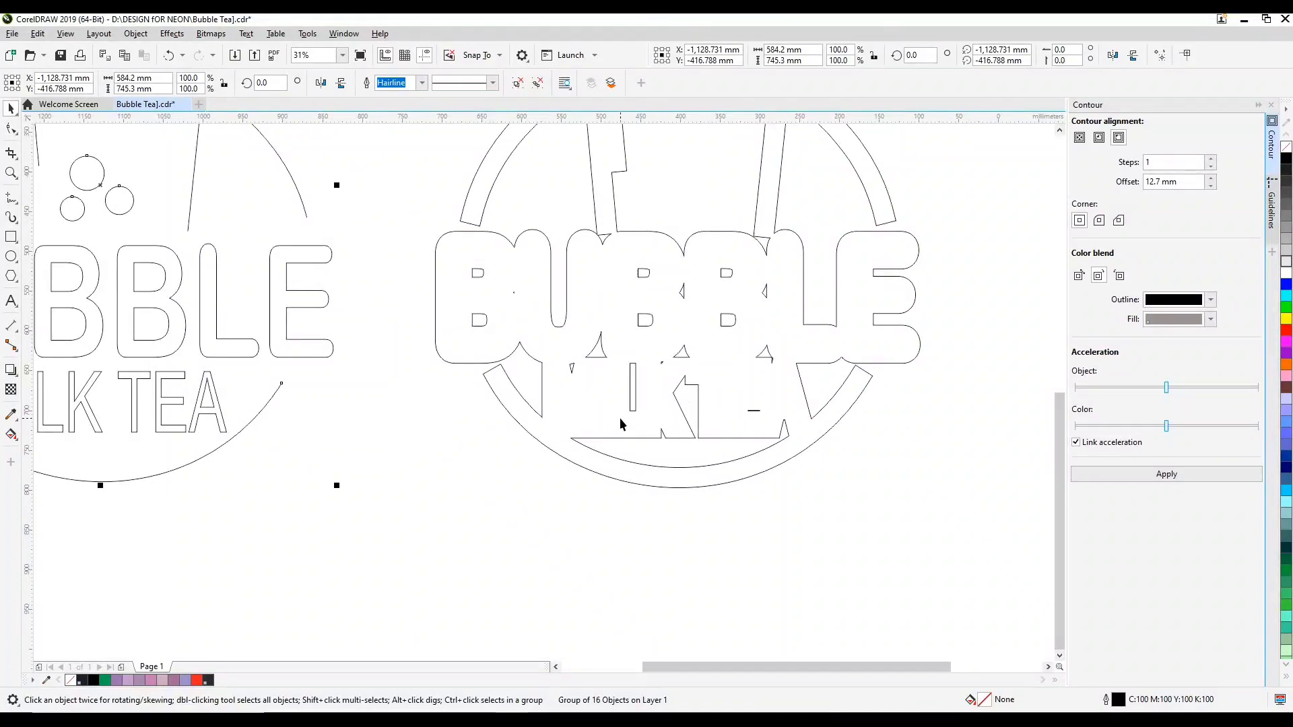
{"action": "scroll", "coordinate": [620, 423], "scroll_direction": "down", "scroll_amount": 1}
{"action": "scroll", "coordinate": [631, 436], "scroll_direction": "up", "scroll_amount": 1}
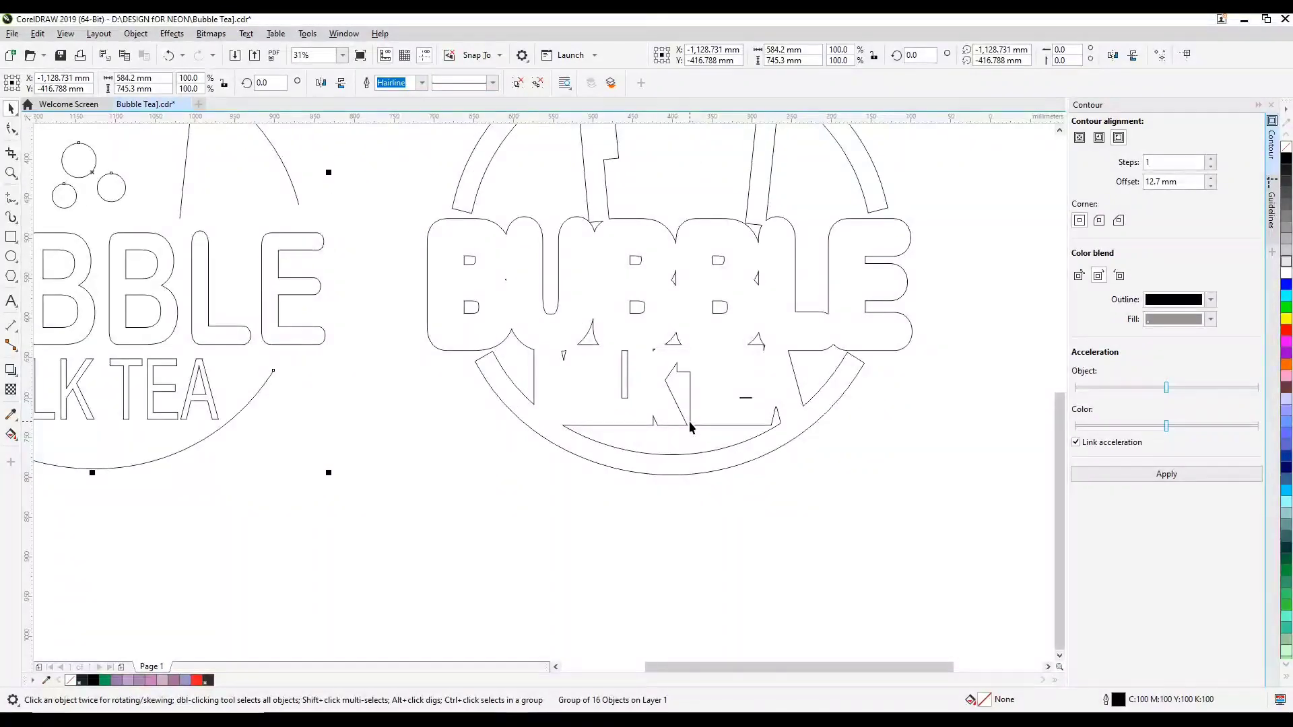
{"action": "scroll", "coordinate": [839, 387], "scroll_direction": "up", "scroll_amount": 1}
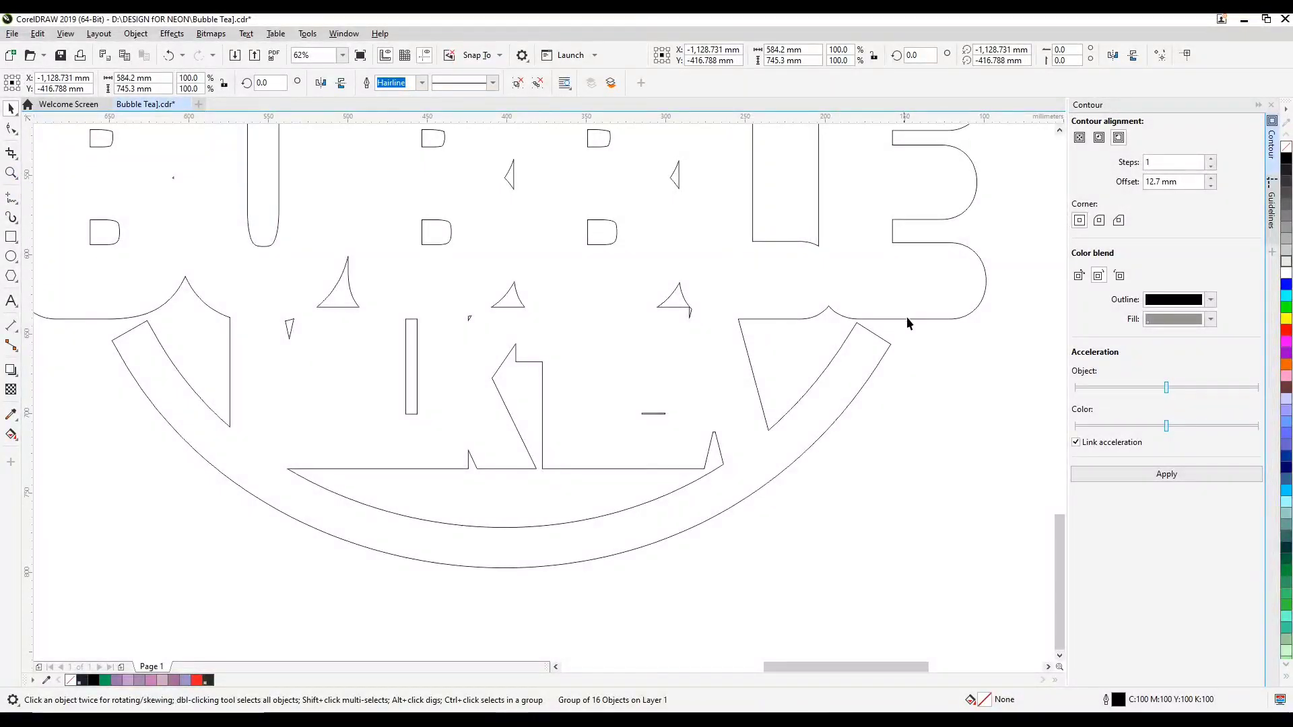
- Connect both ends of the lower arc to the bottom edge of the BUBBLE contour with straight Freehand lines about 24 and 25 mm long
{"action": "left_click", "coordinate": [11, 200]}
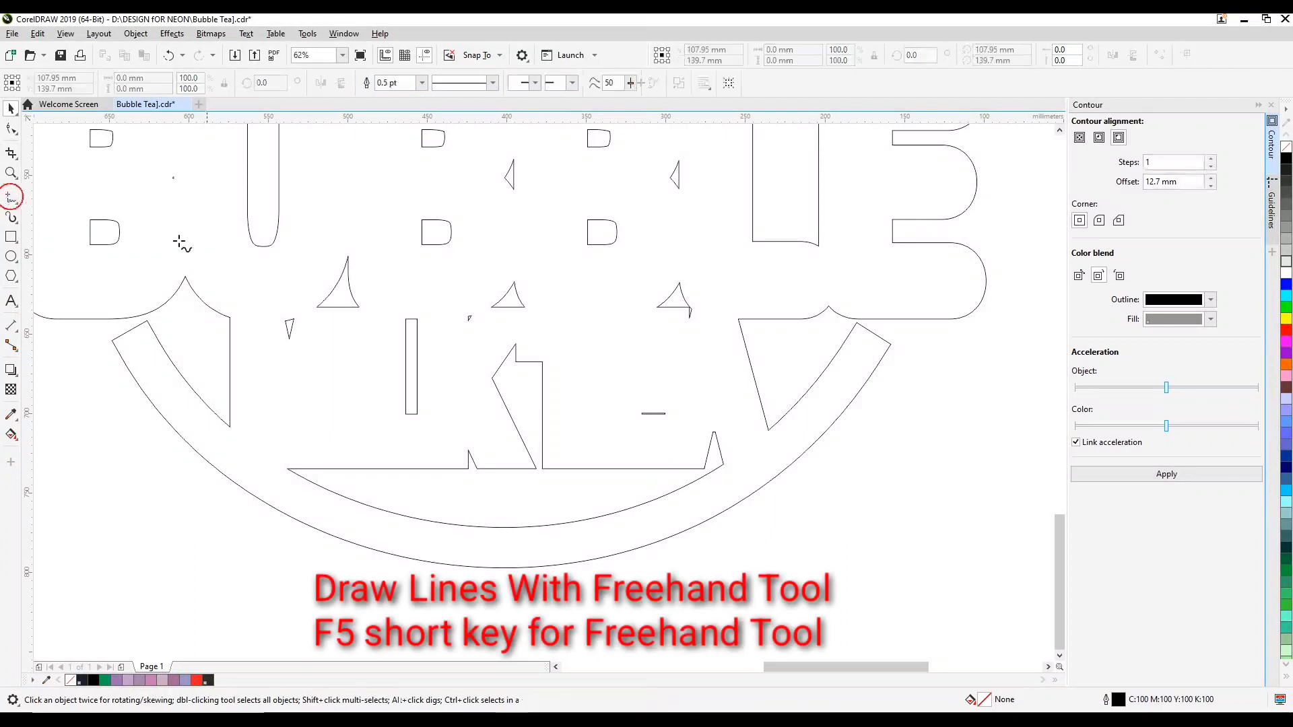
{"action": "left_click", "coordinate": [890, 345]}
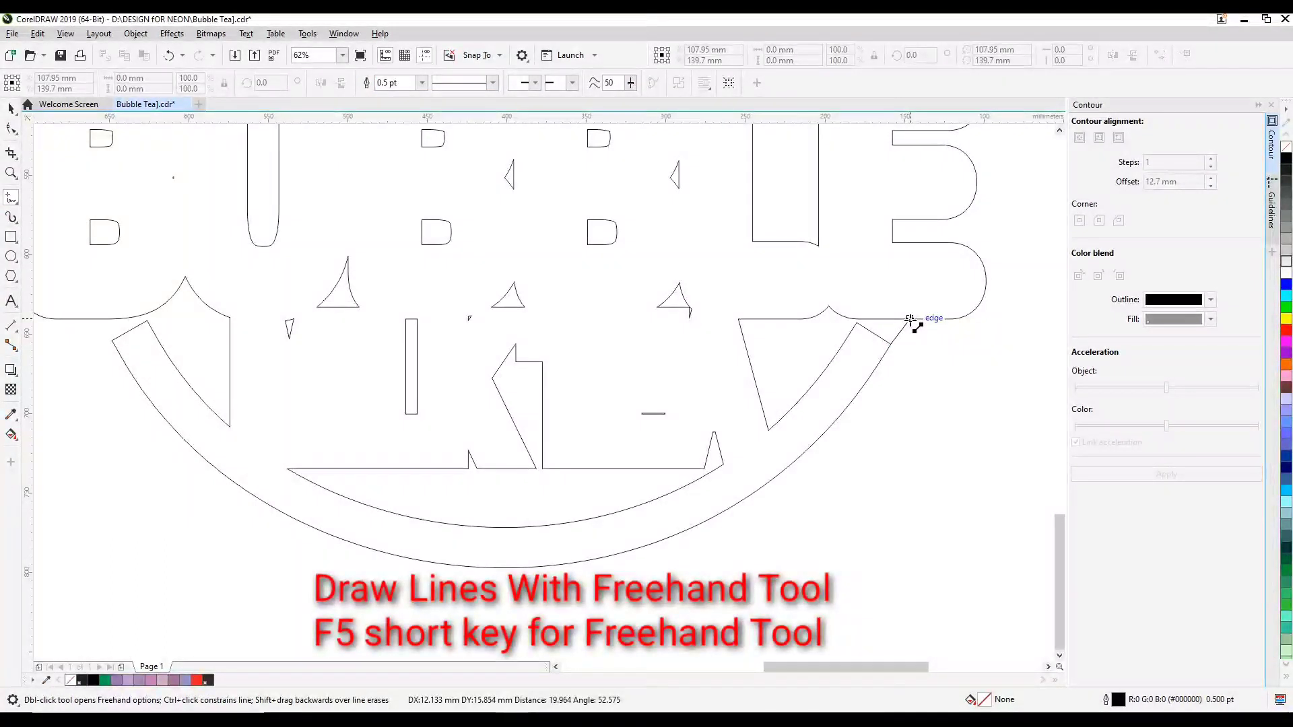
{"action": "left_click", "coordinate": [920, 317]}
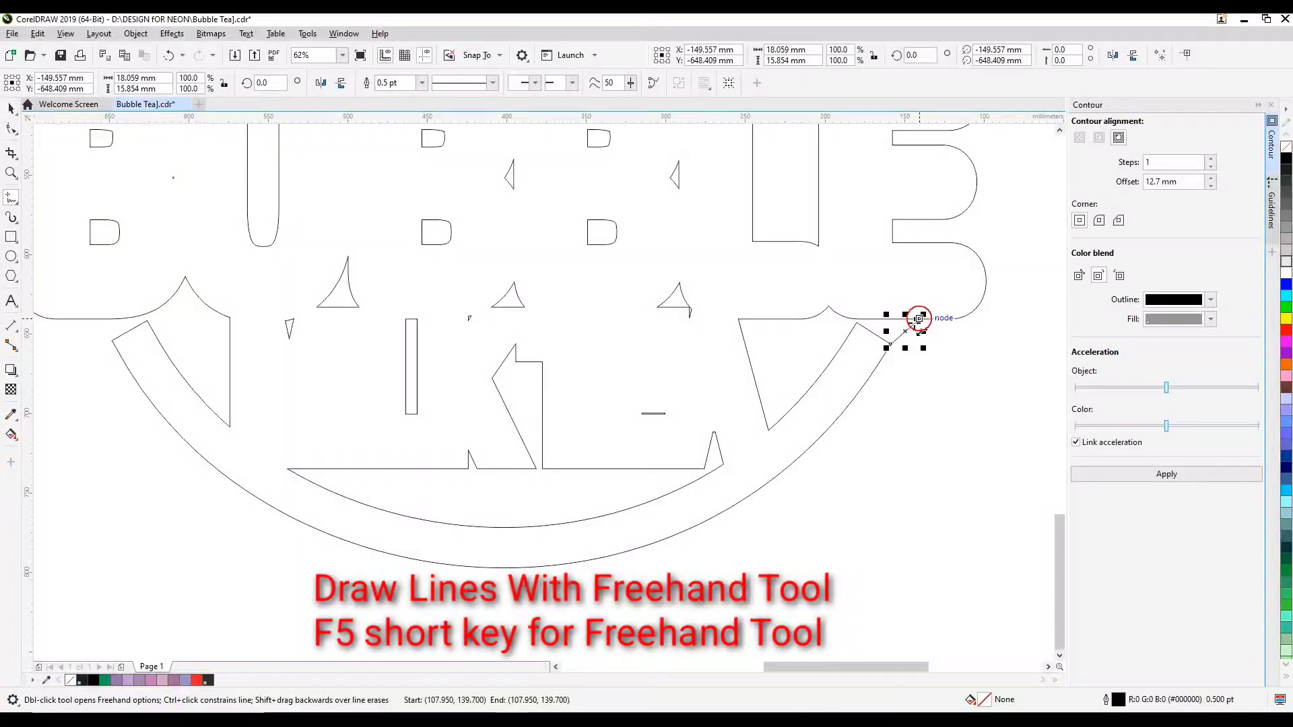
{"action": "left_click", "coordinate": [112, 341]}
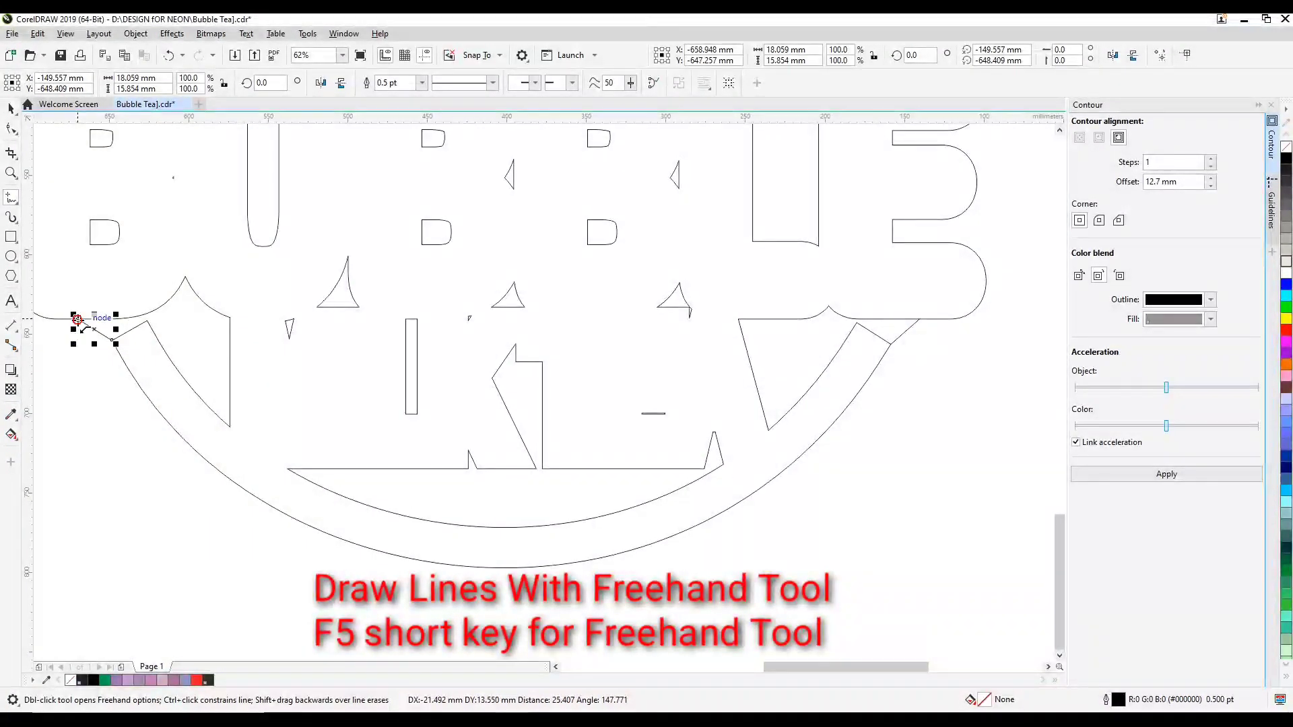
{"action": "left_click", "coordinate": [81, 324]}
- Connect the outer ends of both upper arcs to the top edge of the BUBBLE contour with Freehand lines about 18 mm long
{"action": "scroll", "coordinate": [202, 357], "scroll_direction": "down", "scroll_amount": 4}
{"action": "scroll", "coordinate": [202, 351], "scroll_direction": "up", "scroll_amount": 4}
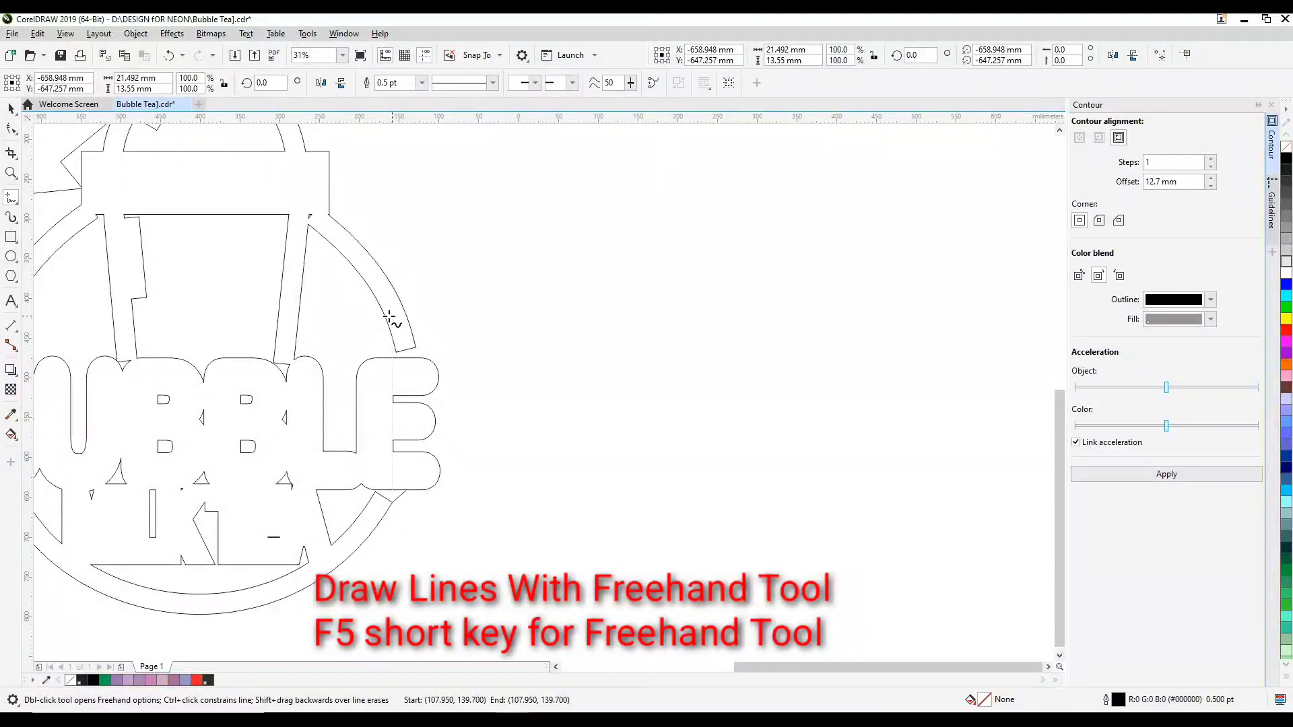
{"action": "left_click", "coordinate": [415, 344]}
{"action": "left_click", "coordinate": [433, 367]}
{"action": "scroll", "coordinate": [377, 377], "scroll_direction": "down", "scroll_amount": 3}
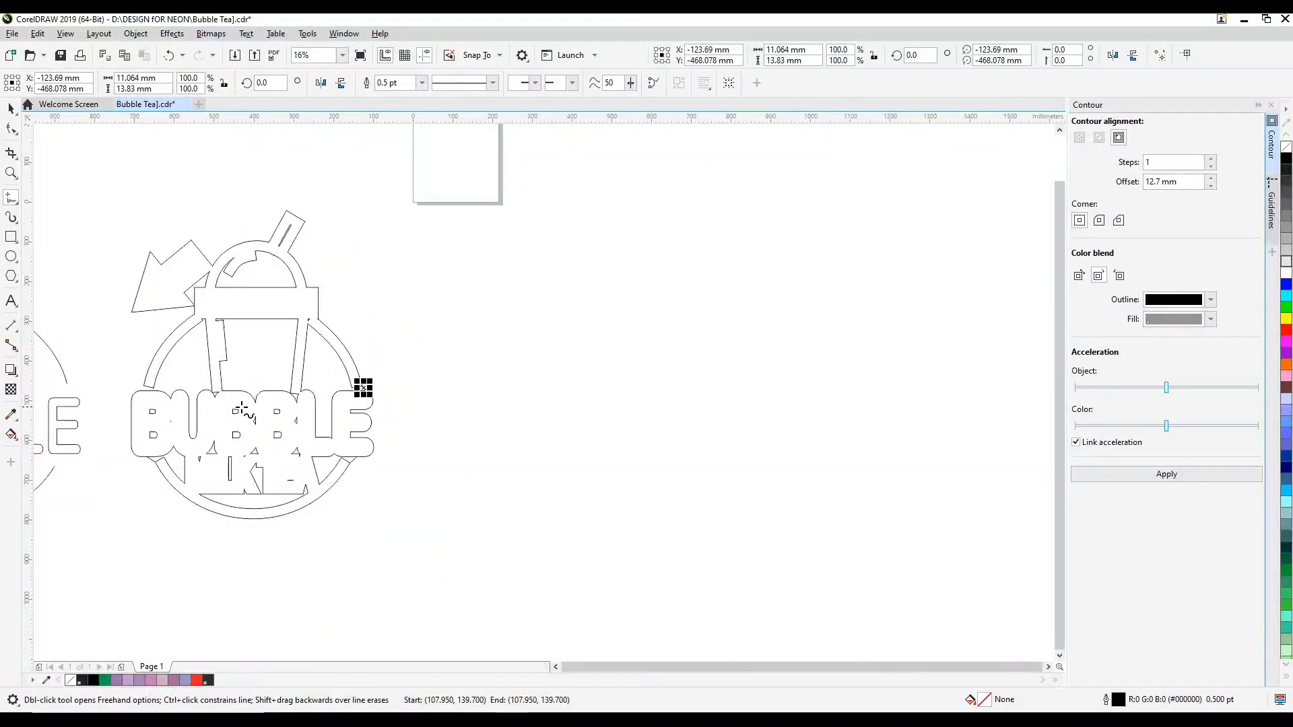
{"action": "scroll", "coordinate": [202, 377], "scroll_direction": "up", "scroll_amount": 5}
{"action": "left_click", "coordinate": [233, 324]}
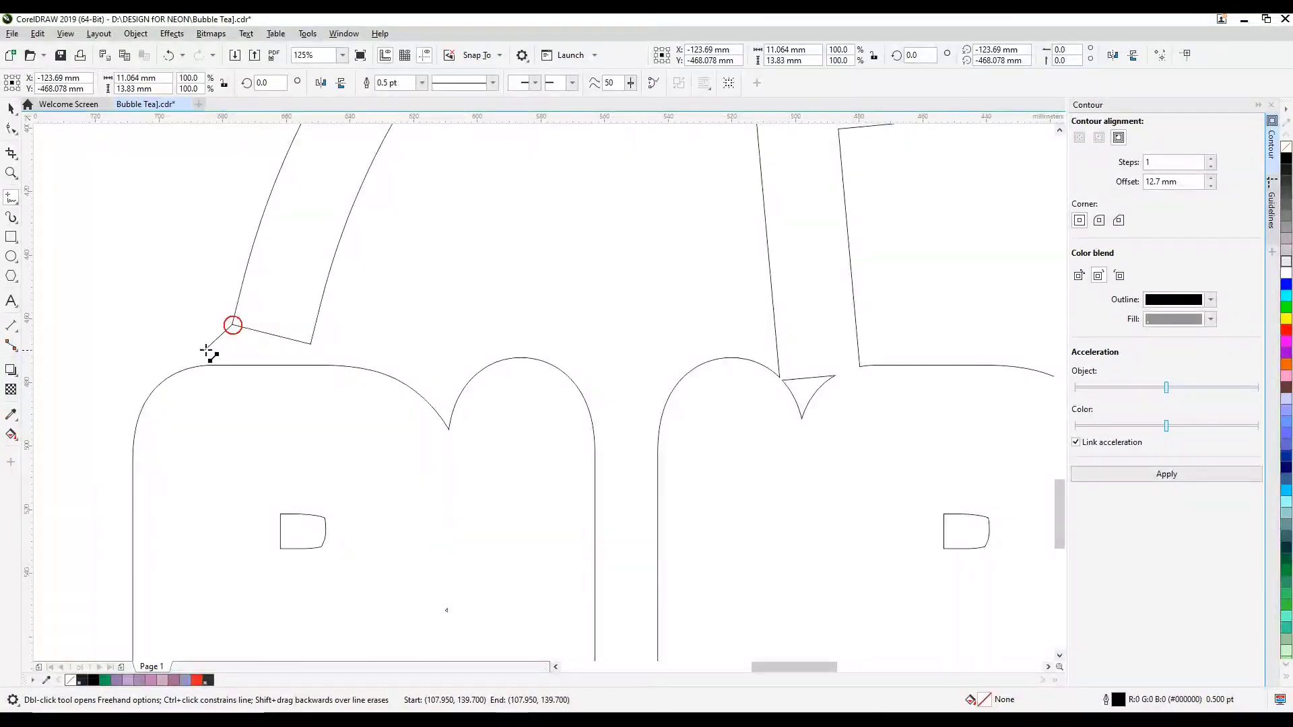
{"action": "left_click", "coordinate": [196, 368]}
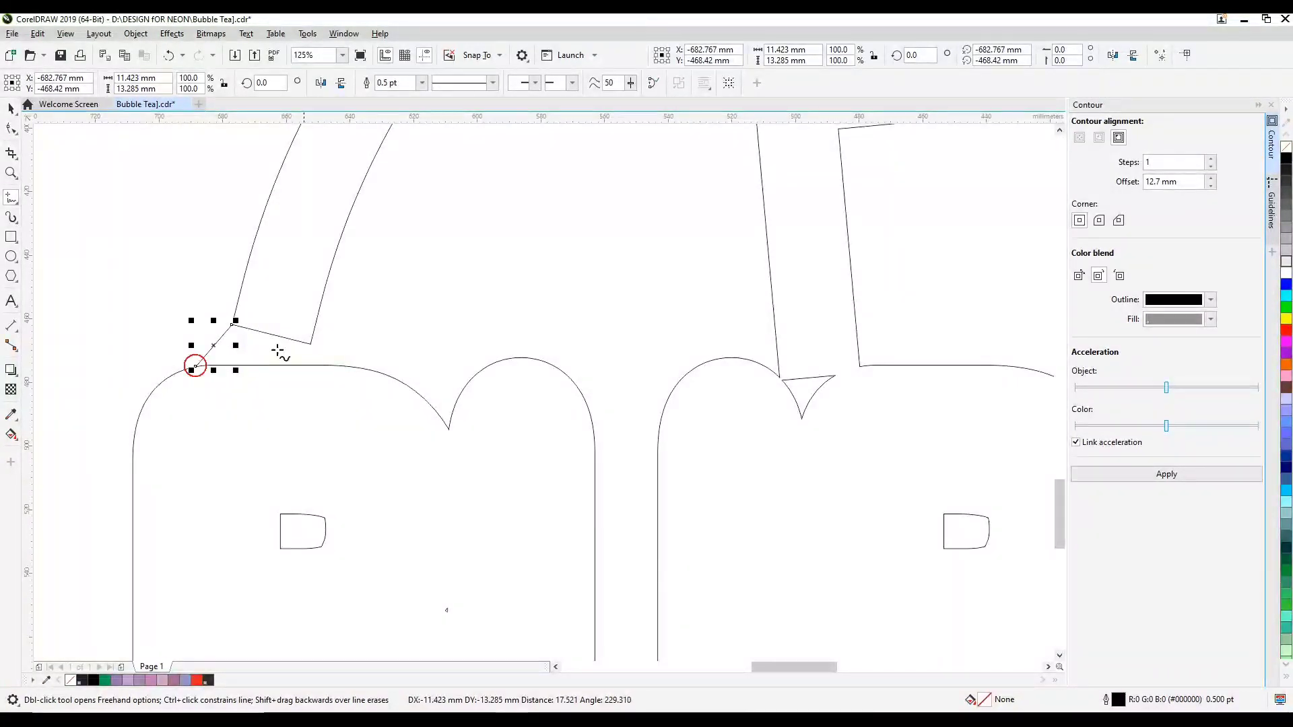
- Examine the contour around the lid, arrow, dome and straw, and the joins between the arcs and the BUBBLE lettering
{"action": "scroll", "coordinate": [399, 306], "scroll_direction": "down", "scroll_amount": 4}
{"action": "scroll", "coordinate": [480, 203], "scroll_direction": "up", "scroll_amount": 1}
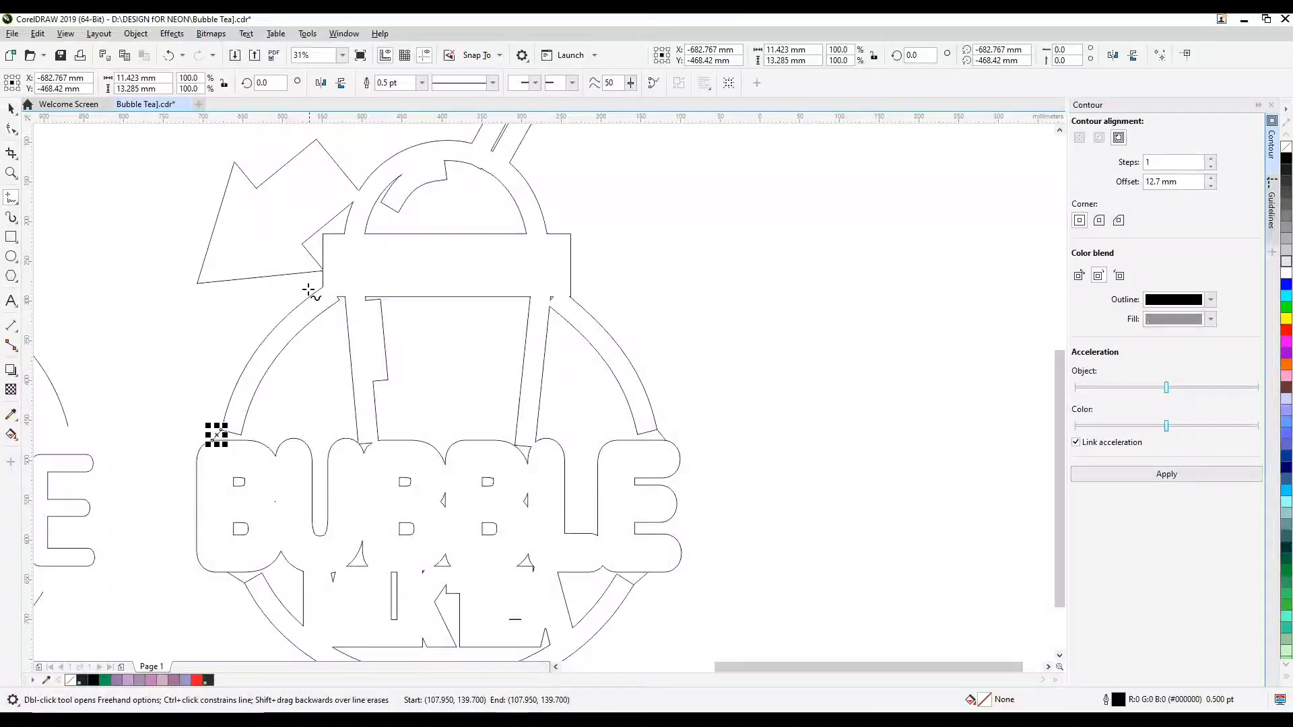
{"action": "scroll", "coordinate": [308, 289], "scroll_direction": "up", "scroll_amount": 1}
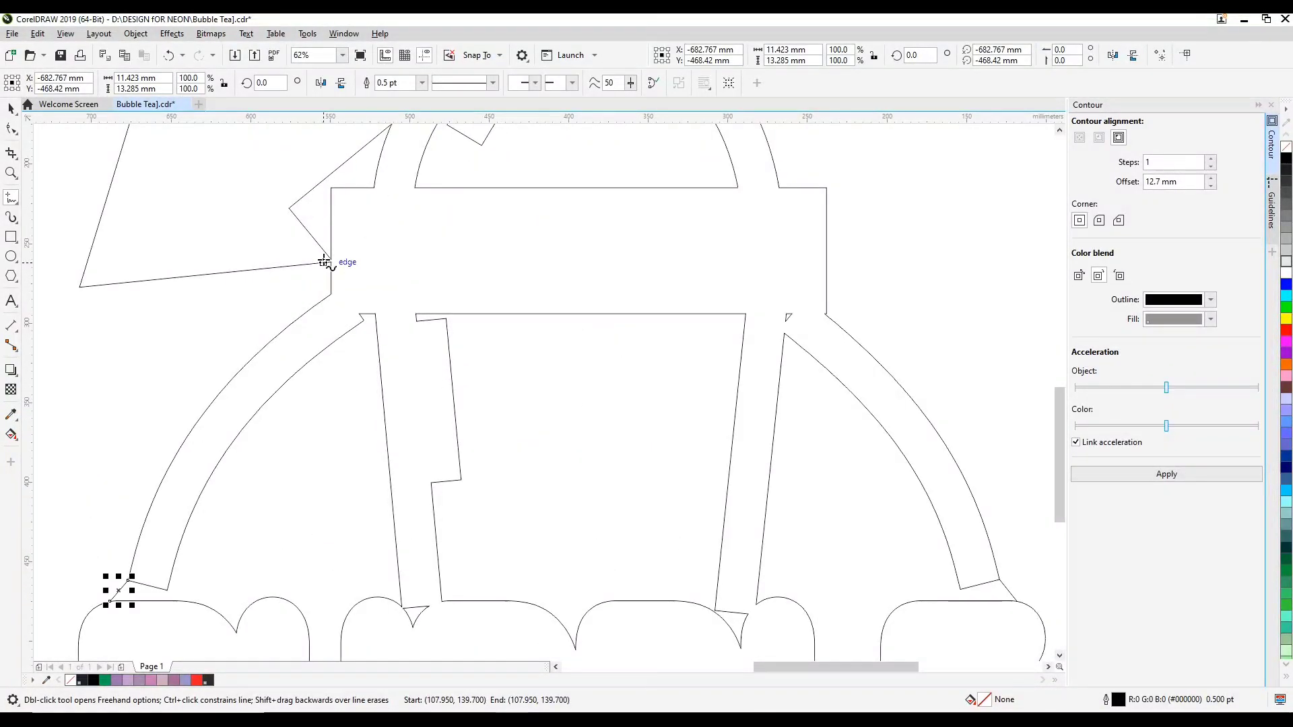
{"action": "scroll", "coordinate": [367, 273], "scroll_direction": "down", "scroll_amount": 1}
{"action": "scroll", "coordinate": [344, 266], "scroll_direction": "up", "scroll_amount": 2}
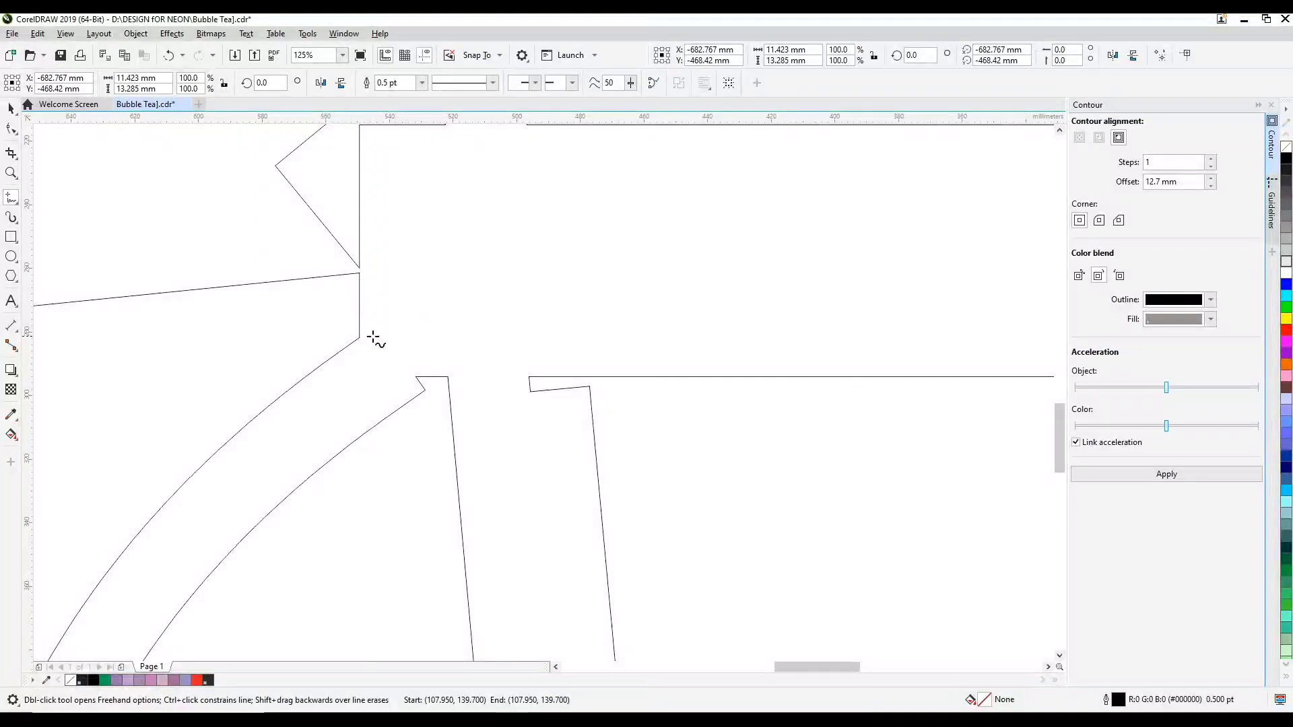
{"action": "scroll", "coordinate": [370, 280], "scroll_direction": "down", "scroll_amount": 2}
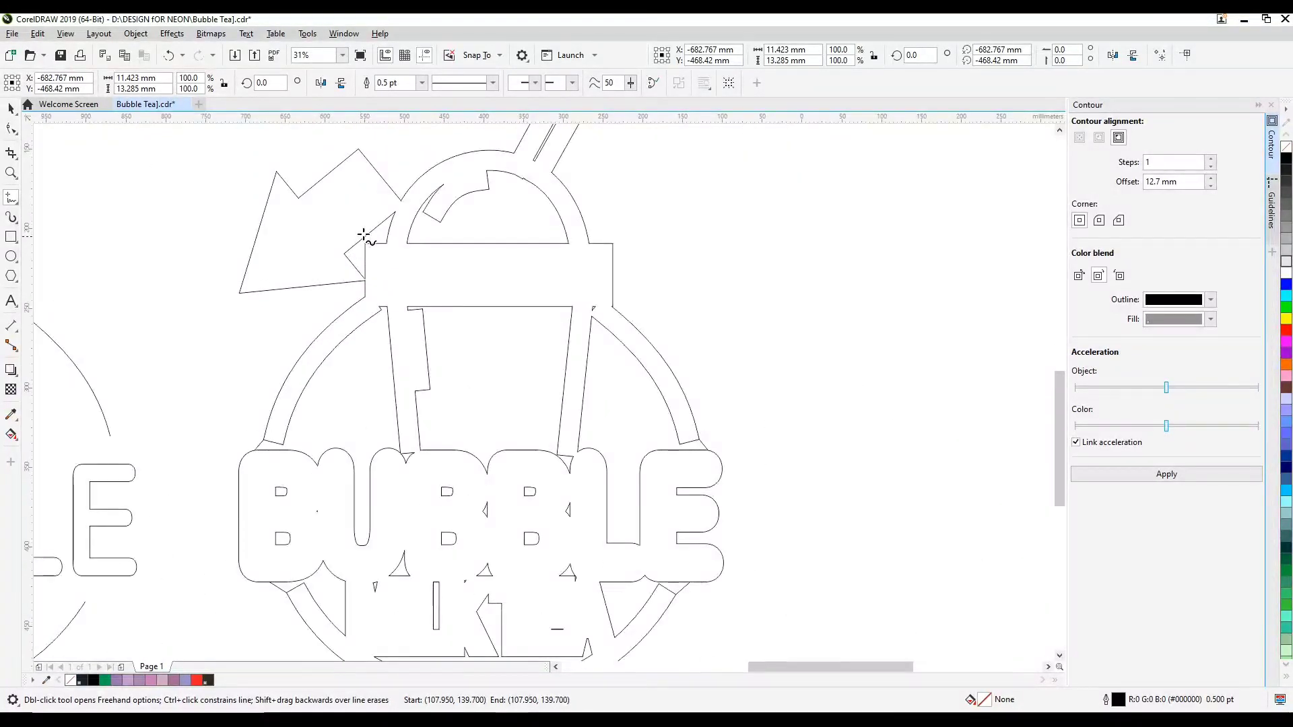
{"action": "scroll", "coordinate": [375, 288], "scroll_direction": "up", "scroll_amount": 2}
{"action": "scroll", "coordinate": [474, 182], "scroll_direction": "down", "scroll_amount": 2}
{"action": "scroll", "coordinate": [384, 361], "scroll_direction": "up", "scroll_amount": 1}
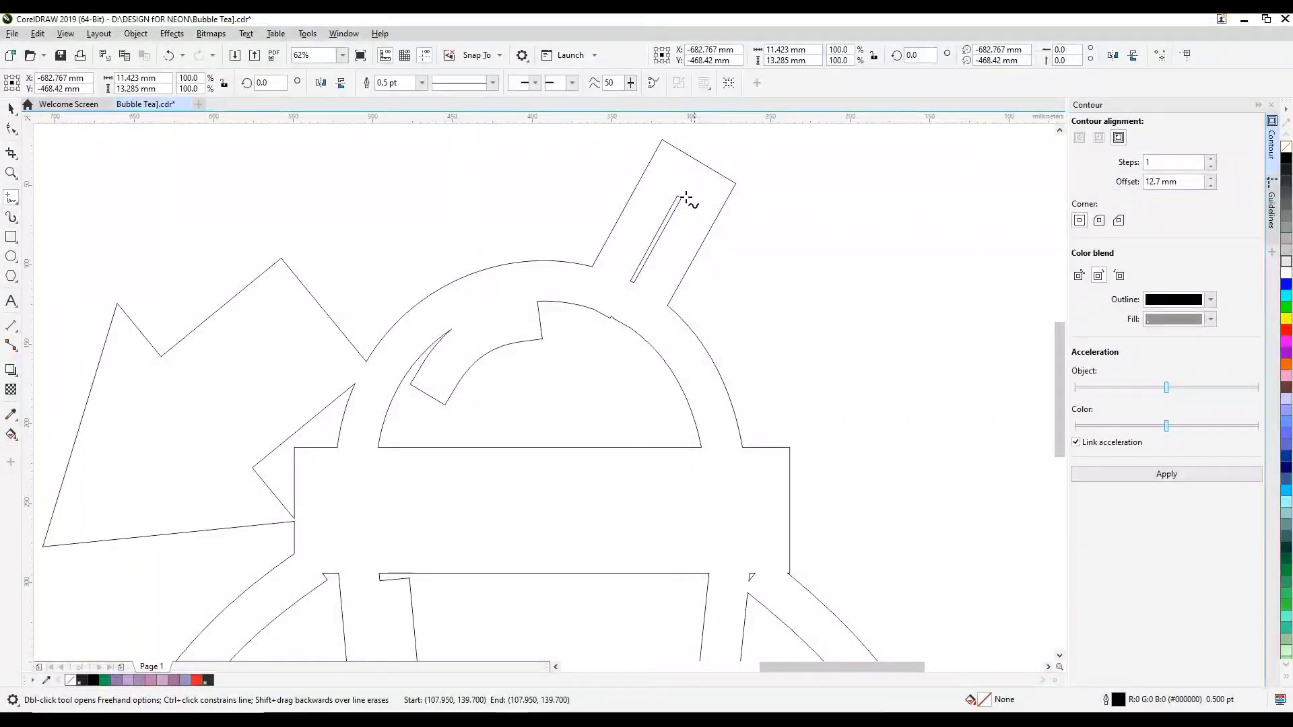
{"action": "scroll", "coordinate": [685, 361], "scroll_direction": "down", "scroll_amount": 2}
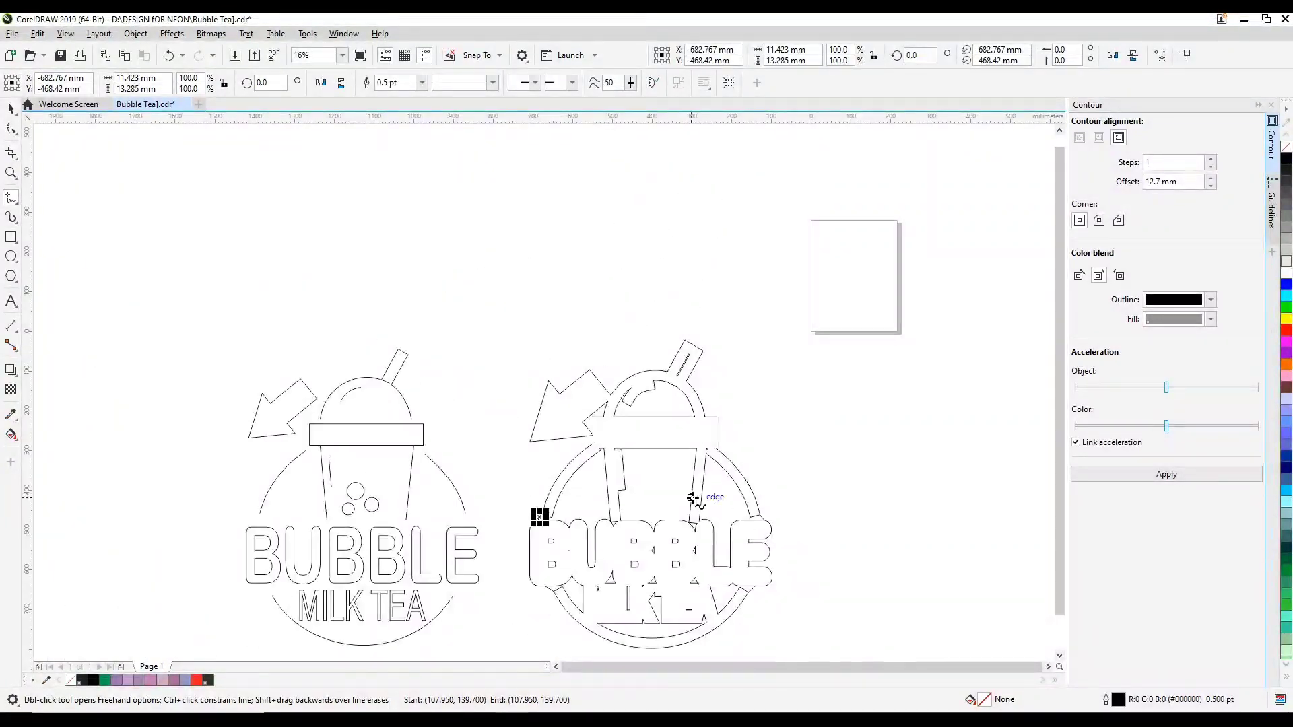
{"action": "scroll", "coordinate": [538, 514], "scroll_direction": "up", "scroll_amount": 2}
{"action": "scroll", "coordinate": [918, 484], "scroll_direction": "down", "scroll_amount": 2}
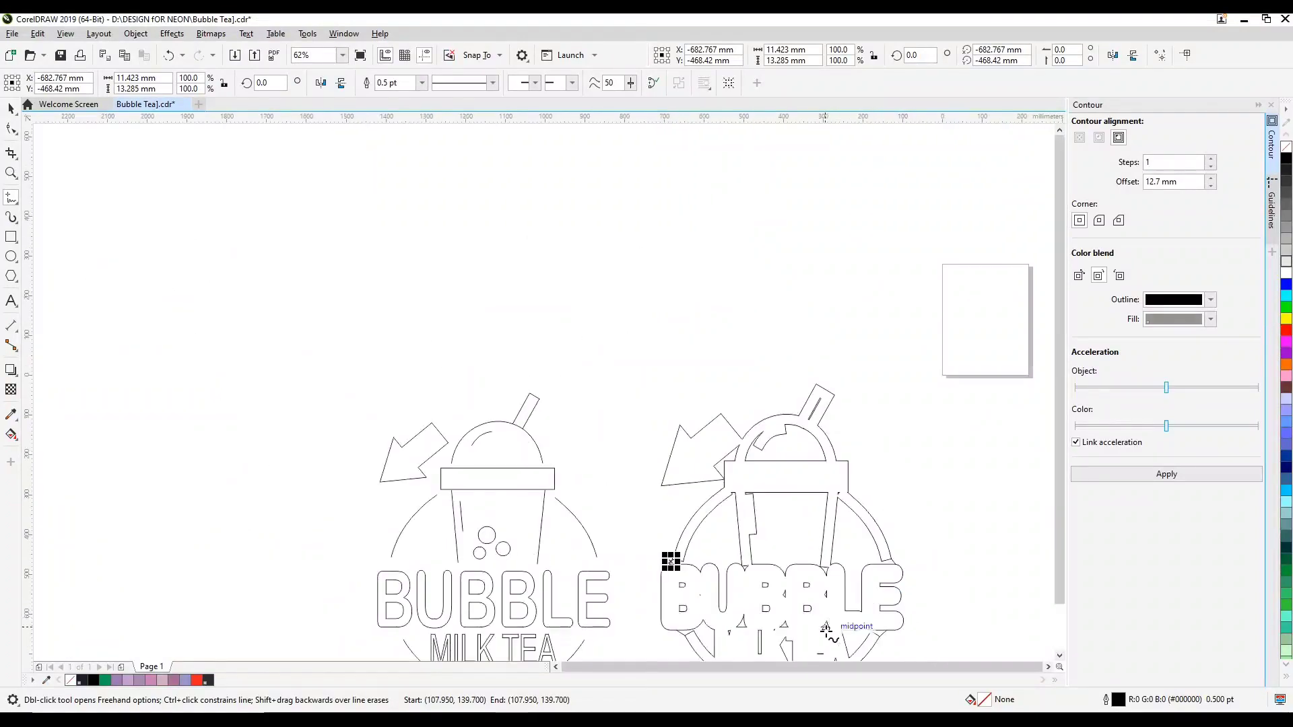
{"action": "scroll", "coordinate": [669, 560], "scroll_direction": "up", "scroll_amount": 1}
{"action": "left_click_drag", "start_coordinate": [1059, 380], "coordinate": [1059, 477]}
{"action": "left_click", "coordinate": [993, 544]}
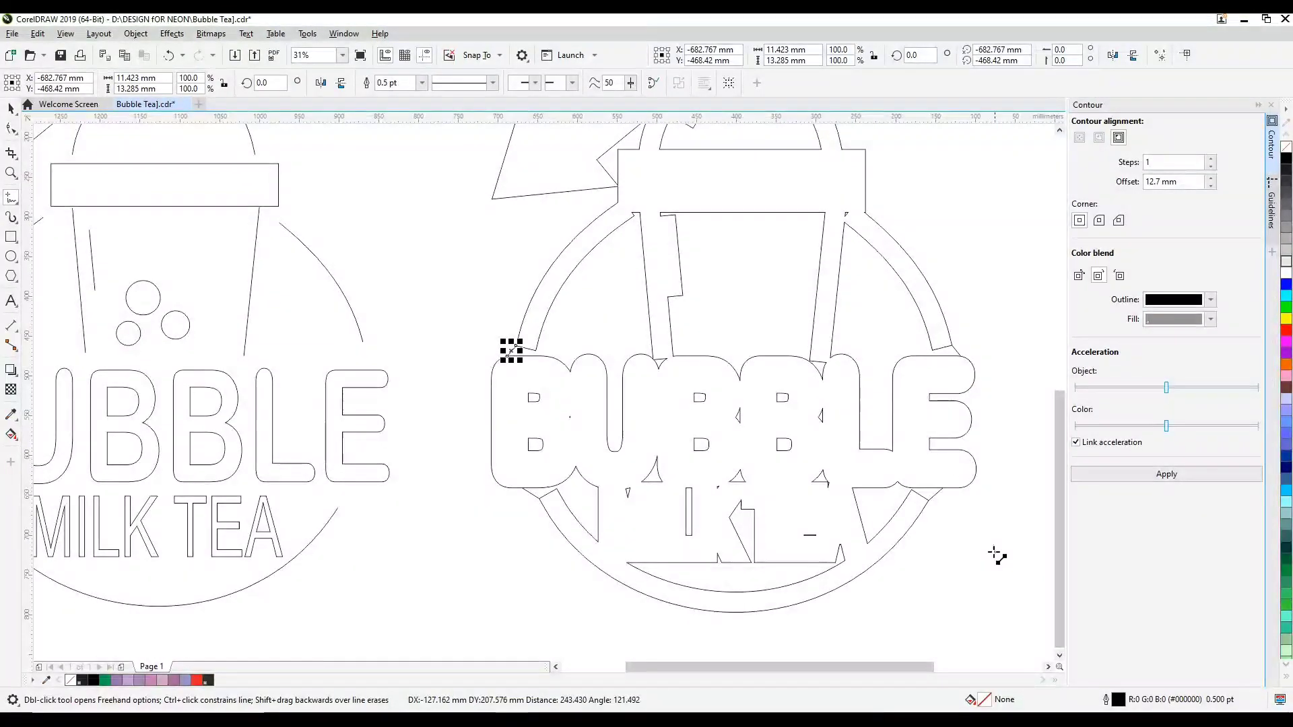
{"action": "key", "text": "Escape"}
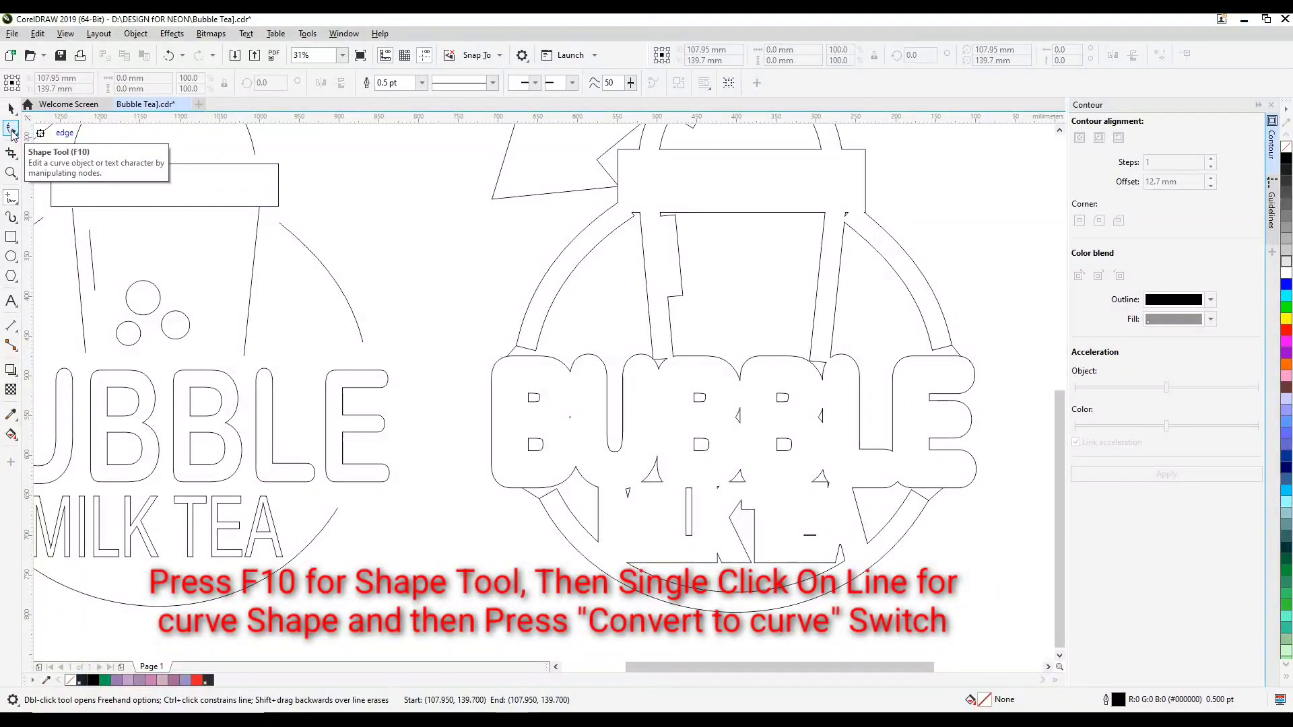
- Convert the line joining the left upper arc to the BUBBLE contour into a curve and bend it inward as a smooth concave transition
{"action": "left_click", "coordinate": [10, 129]}
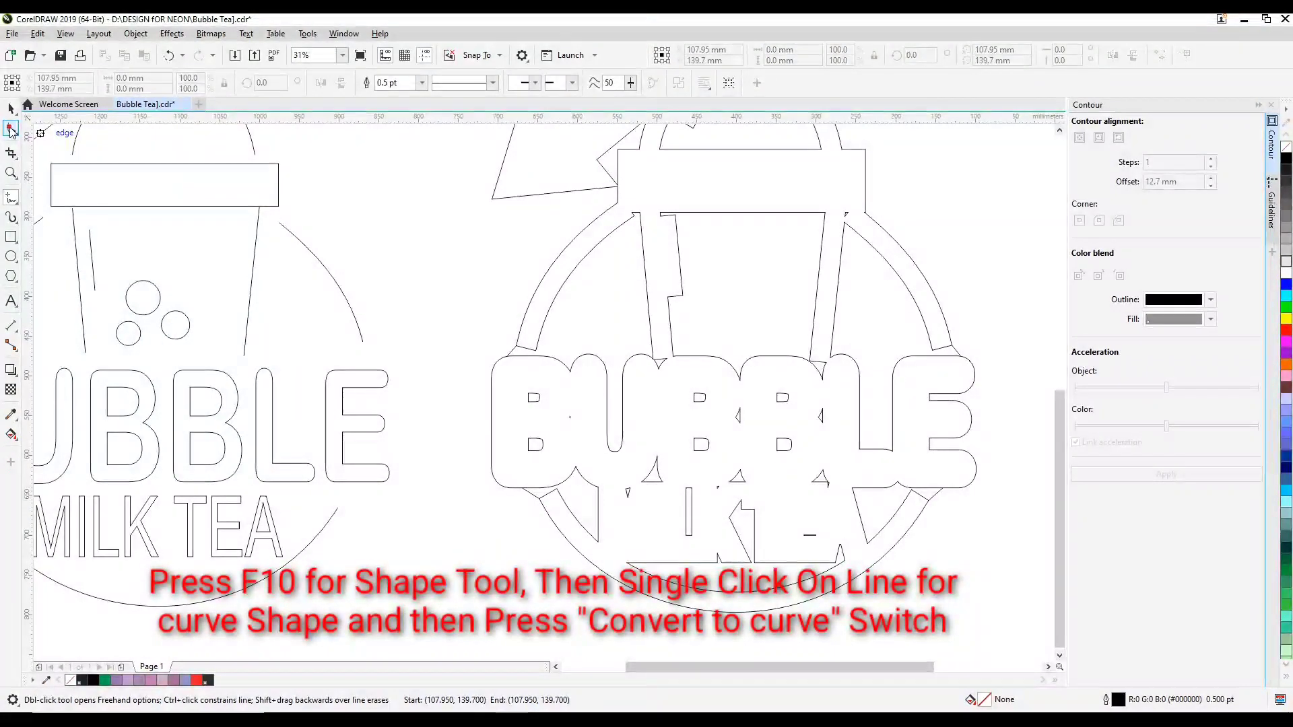
{"action": "left_click", "coordinate": [510, 350]}
{"action": "scroll", "coordinate": [511, 352], "scroll_direction": "up", "scroll_amount": 4}
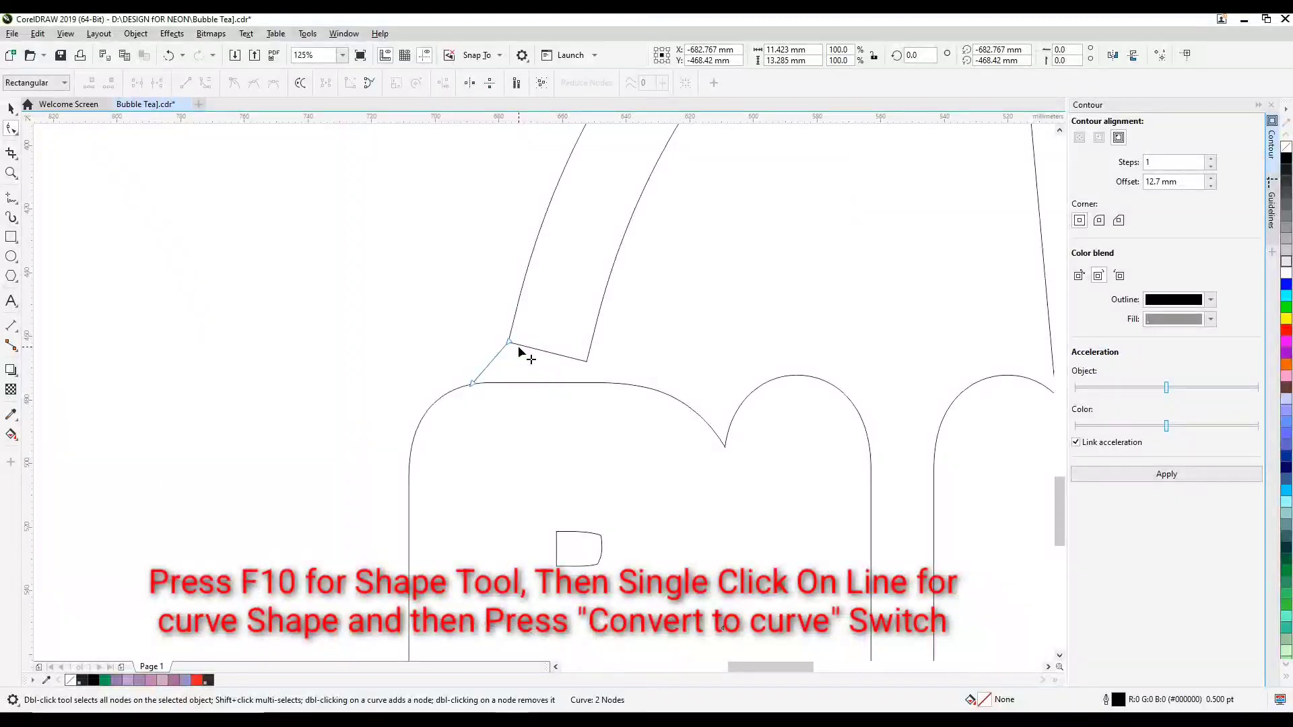
{"action": "left_click", "coordinate": [485, 357]}
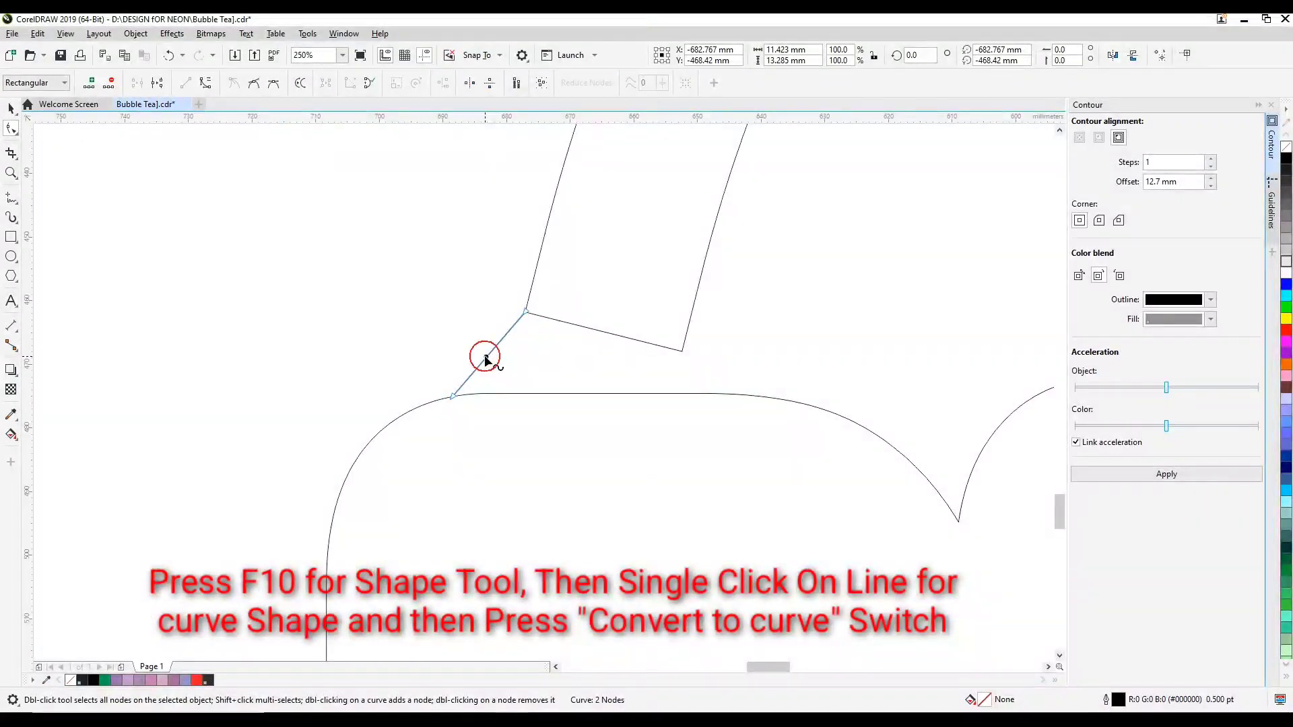
{"action": "left_click", "coordinate": [205, 83]}
{"action": "left_click_drag", "start_coordinate": [490, 355], "coordinate": [499, 369]}
{"action": "left_click_drag", "start_coordinate": [499, 369], "coordinate": [505, 367]}
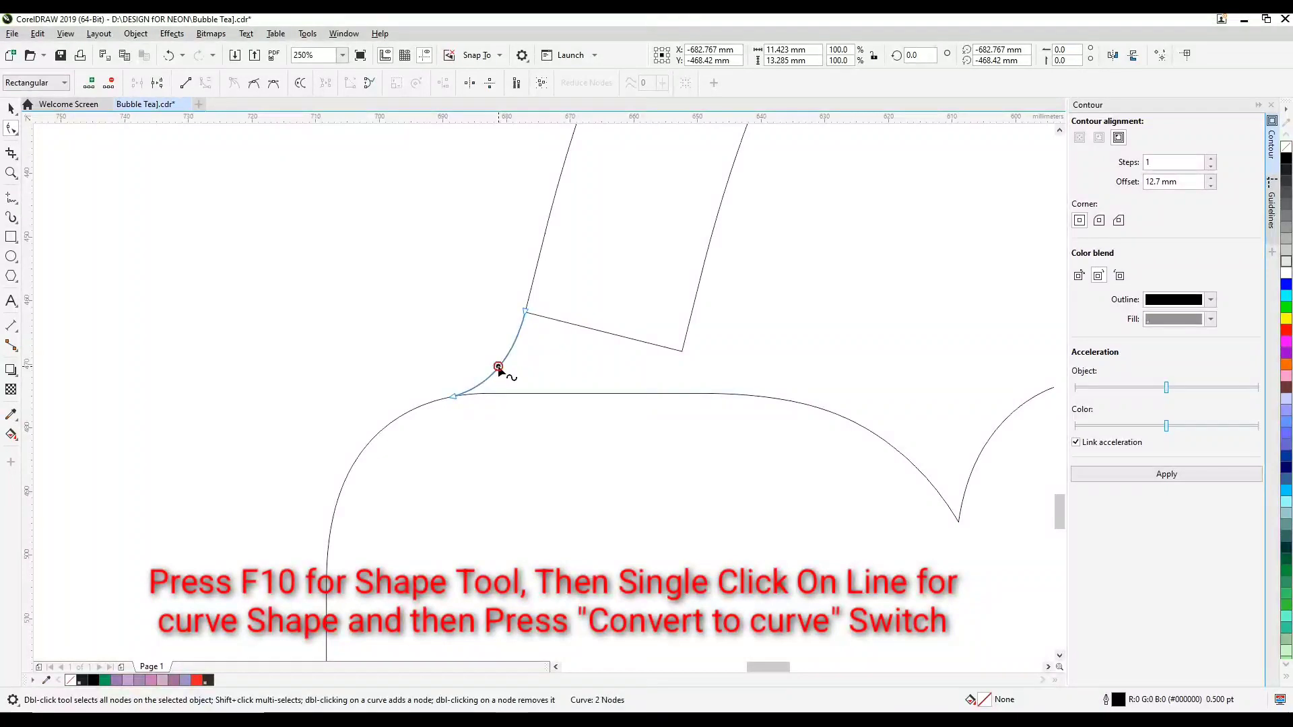
- Convert the line joining the lower arc's left end to the BUBBLE contour into a curve and bend it slightly inward
{"action": "scroll", "coordinate": [627, 371], "scroll_direction": "down", "scroll_amount": 3}
{"action": "scroll", "coordinate": [891, 533], "scroll_direction": "down", "scroll_amount": 2}
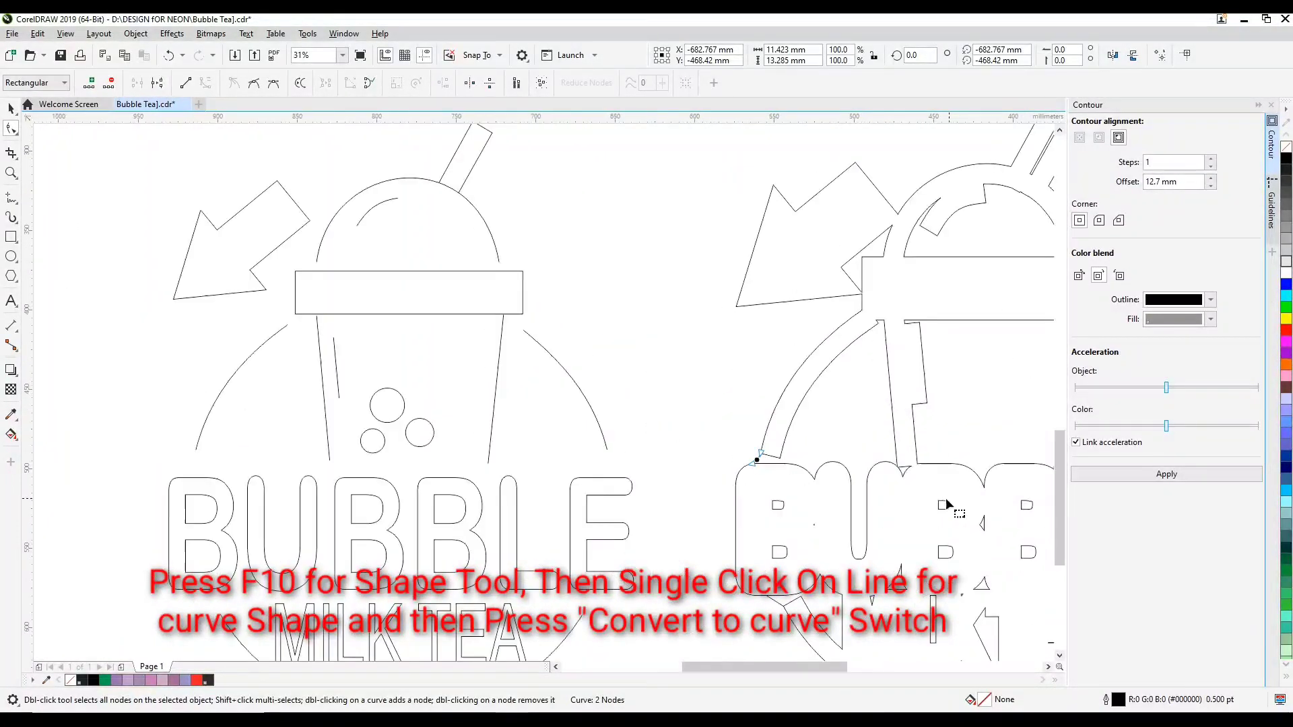
{"action": "scroll", "coordinate": [820, 552], "scroll_direction": "up", "scroll_amount": 2}
{"action": "scroll", "coordinate": [821, 552], "scroll_direction": "down", "scroll_amount": 2}
{"action": "scroll", "coordinate": [1064, 481], "scroll_direction": "down", "scroll_amount": 1}
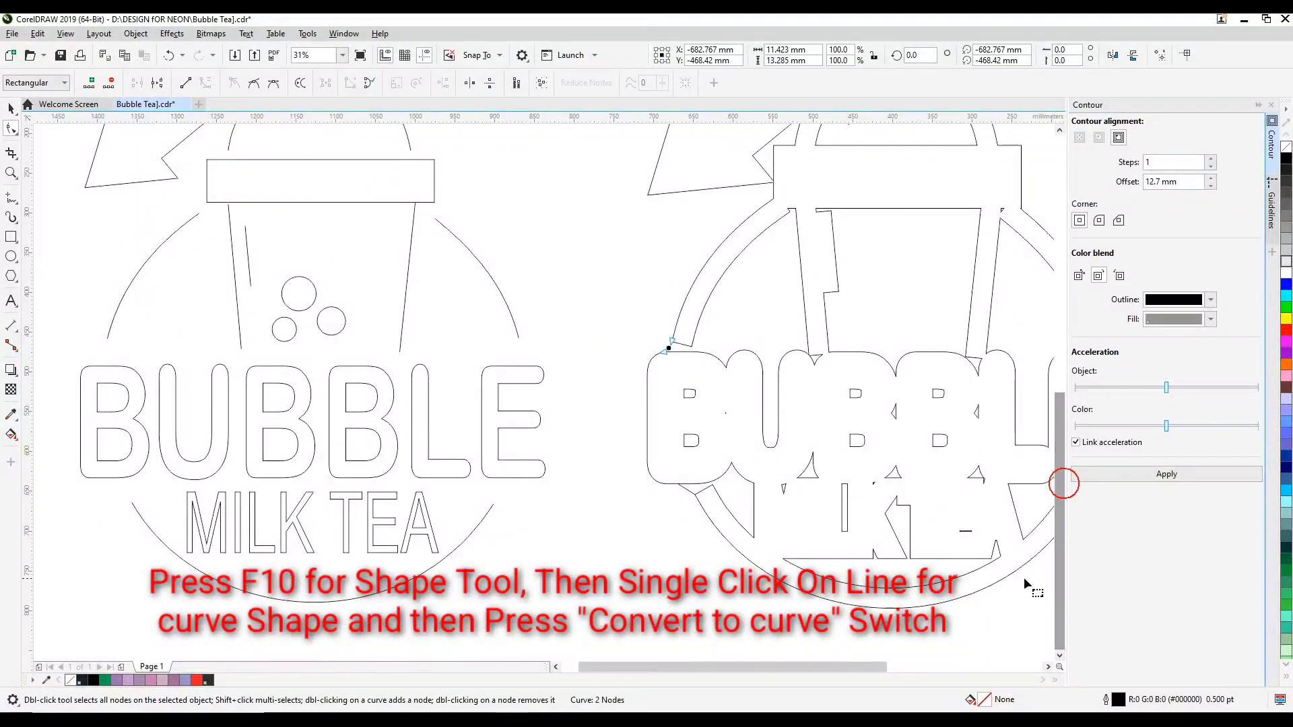
{"action": "scroll", "coordinate": [687, 321], "scroll_direction": "up", "scroll_amount": 5}
{"action": "left_click", "coordinate": [697, 196]}
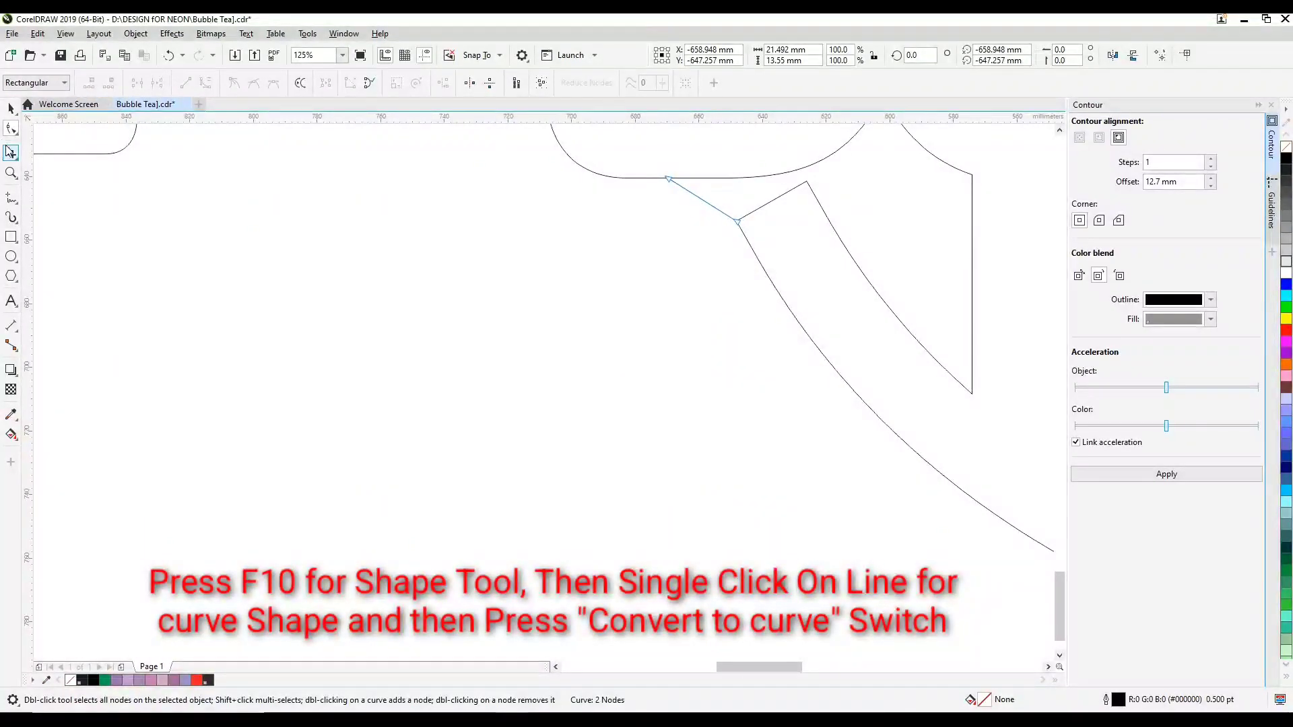
{"action": "left_click", "coordinate": [702, 201]}
{"action": "left_click", "coordinate": [205, 82]}
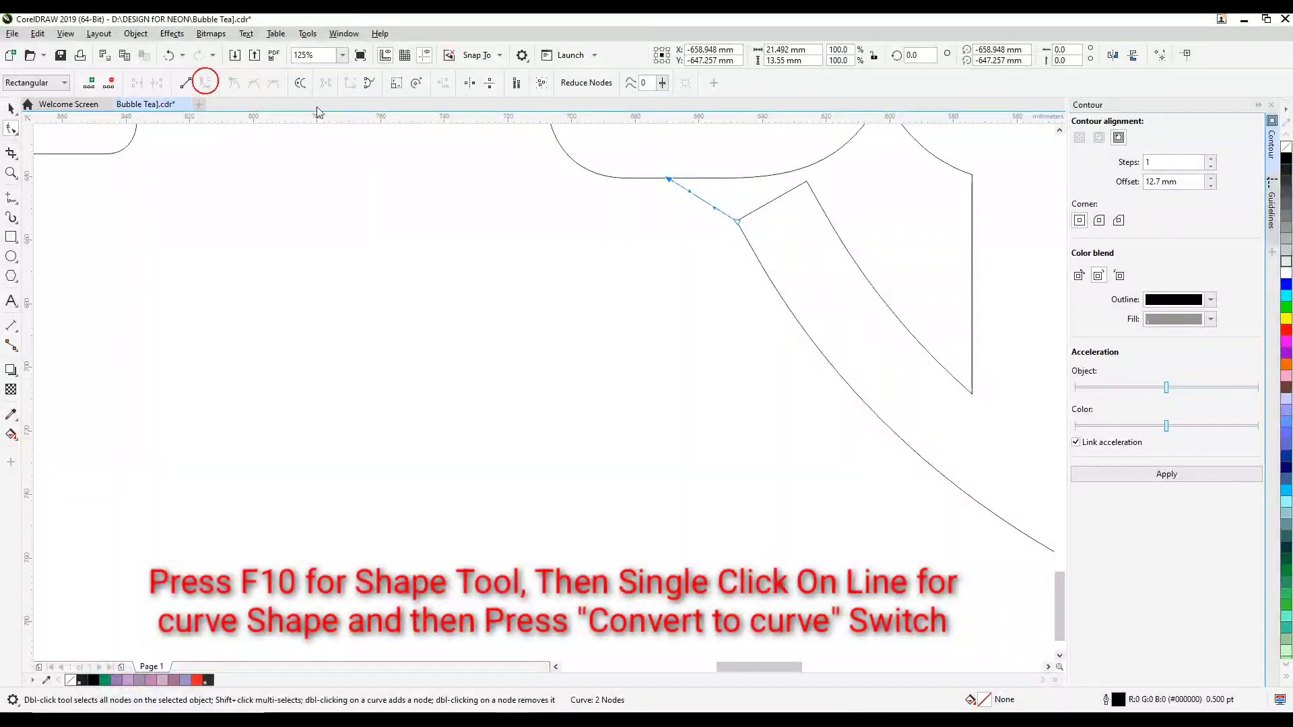
{"action": "left_click_drag", "start_coordinate": [707, 202], "coordinate": [718, 201]}
- Convert the line joining the lower arc's right end to the BUBBLE contour into a curve and bend it into a smooth transition
{"action": "scroll", "coordinate": [718, 202], "scroll_direction": "down", "scroll_amount": 5}
{"action": "scroll", "coordinate": [783, 238], "scroll_direction": "up", "scroll_amount": 2}
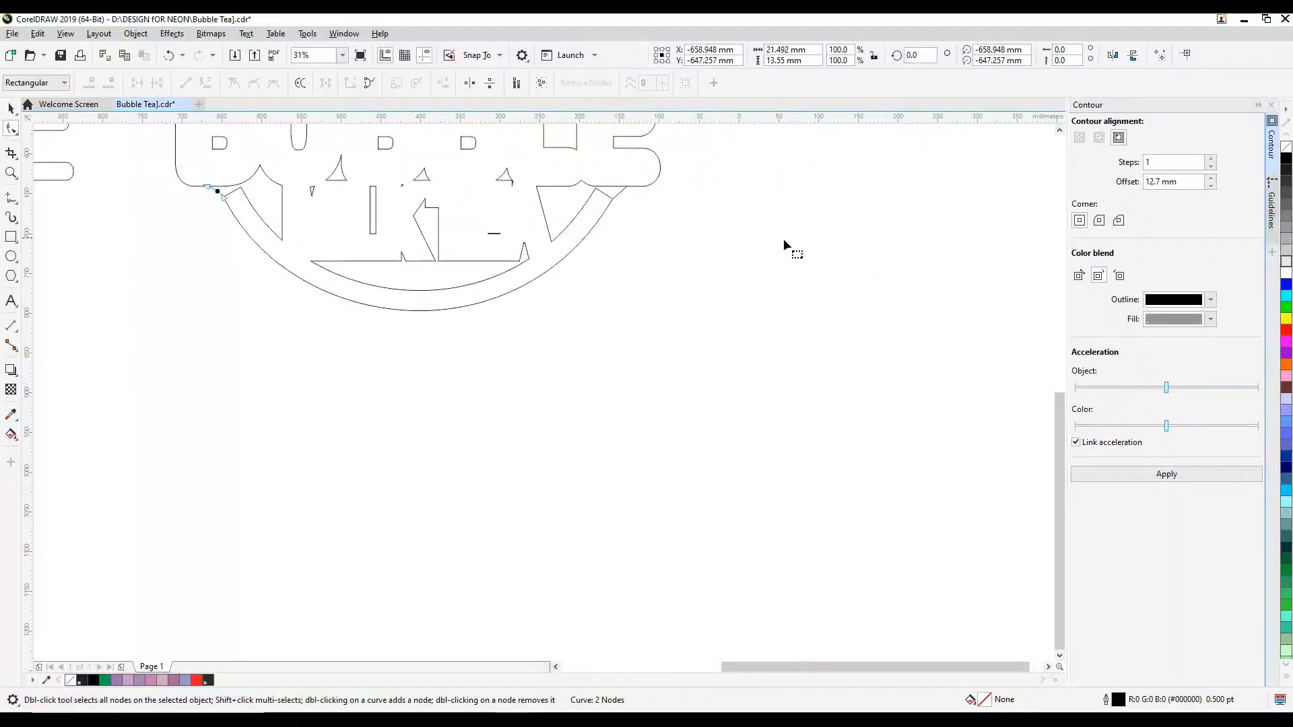
{"action": "scroll", "coordinate": [655, 192], "scroll_direction": "up", "scroll_amount": 4}
{"action": "left_click", "coordinate": [585, 147]}
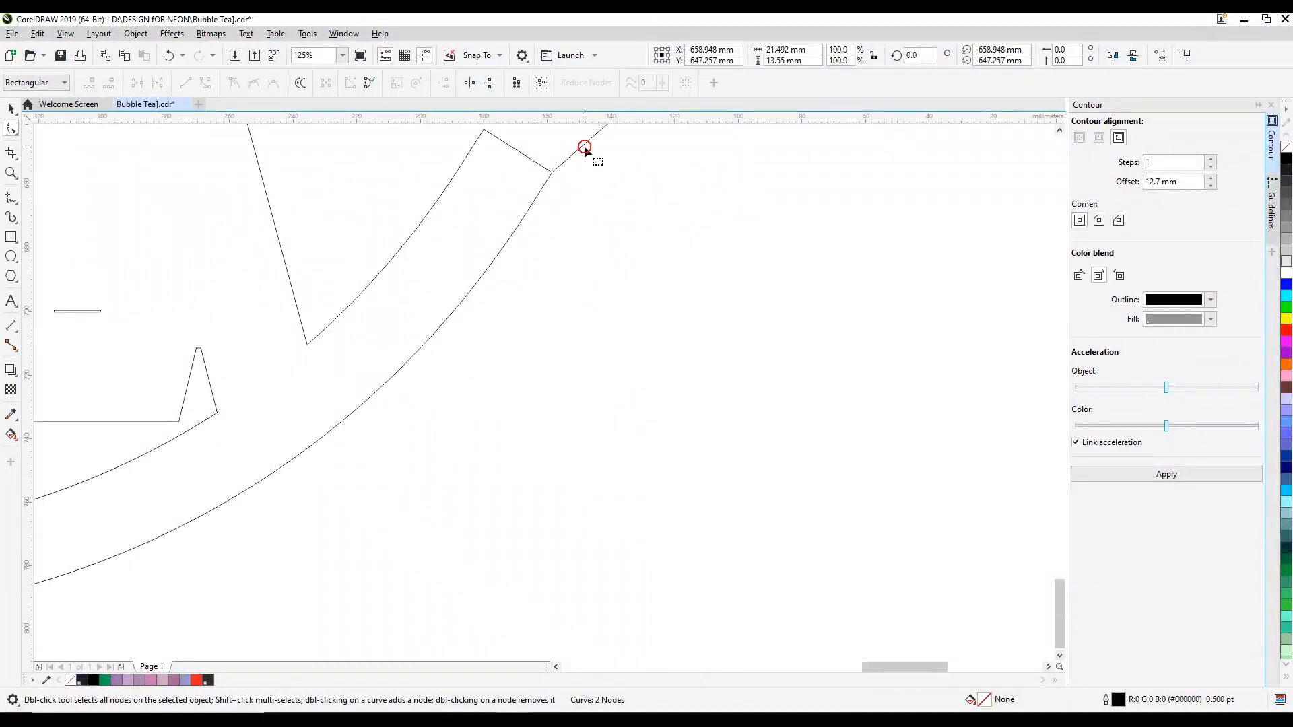
{"action": "left_click", "coordinate": [586, 145]}
{"action": "scroll", "coordinate": [588, 138], "scroll_direction": "down", "scroll_amount": 4}
{"action": "scroll", "coordinate": [588, 137], "scroll_direction": "up", "scroll_amount": 4}
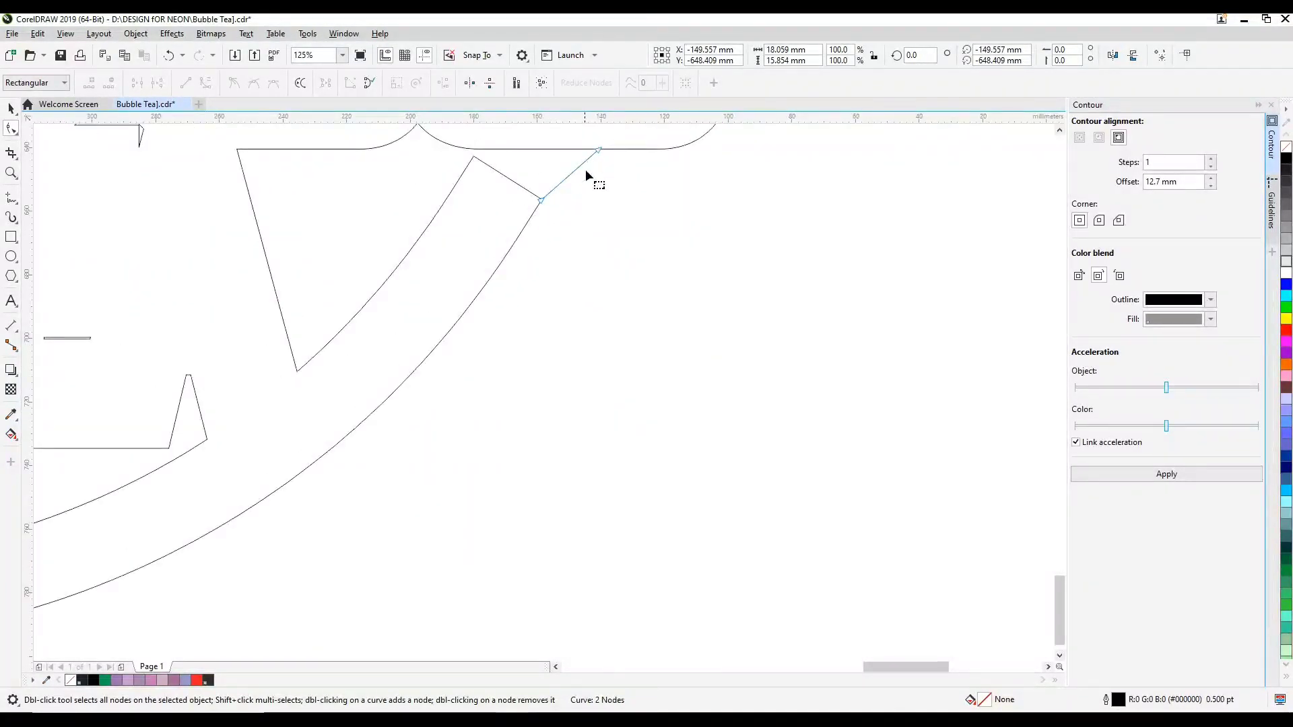
{"action": "left_click", "coordinate": [576, 170]}
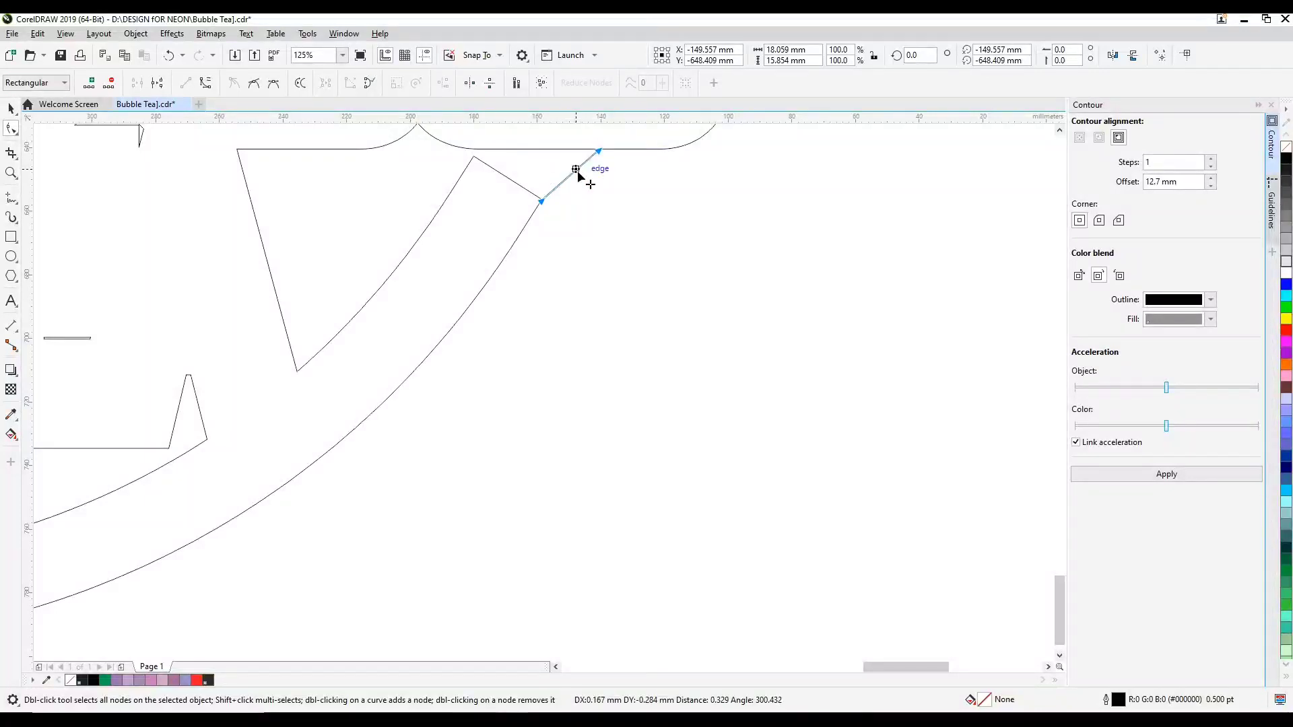
{"action": "left_click", "coordinate": [572, 169]}
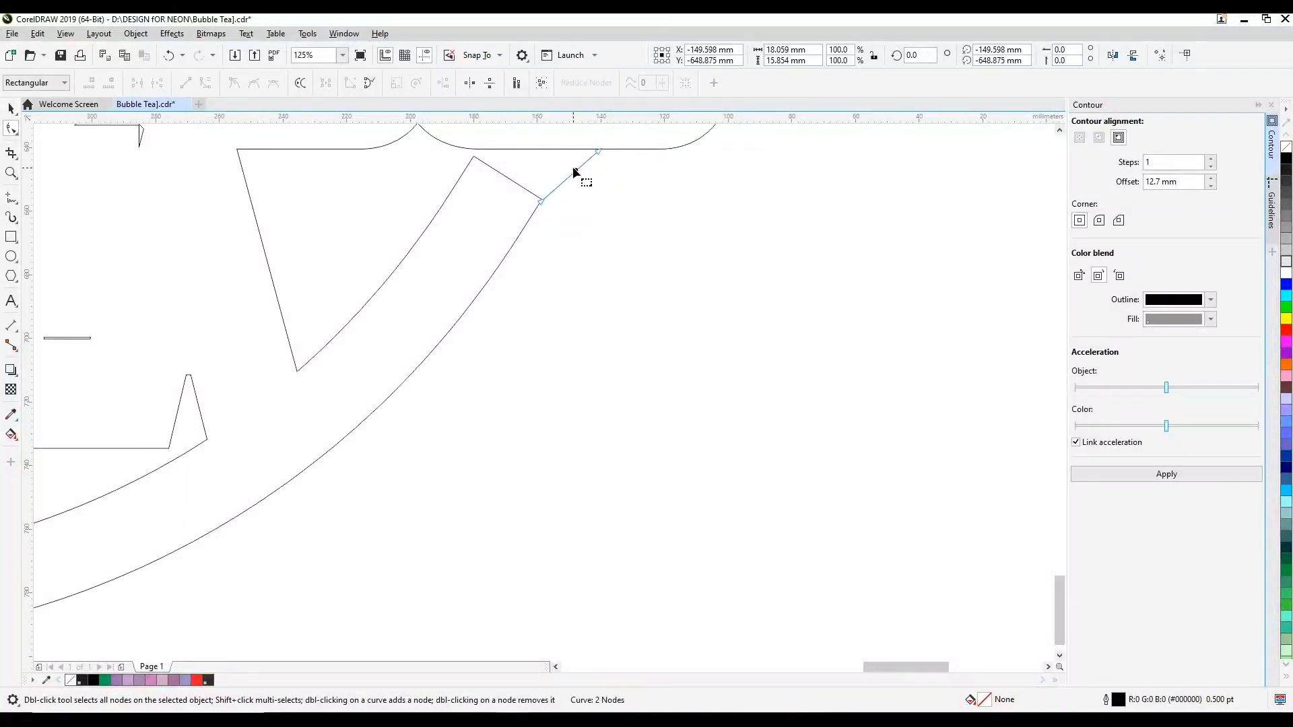
{"action": "left_click", "coordinate": [168, 56]}
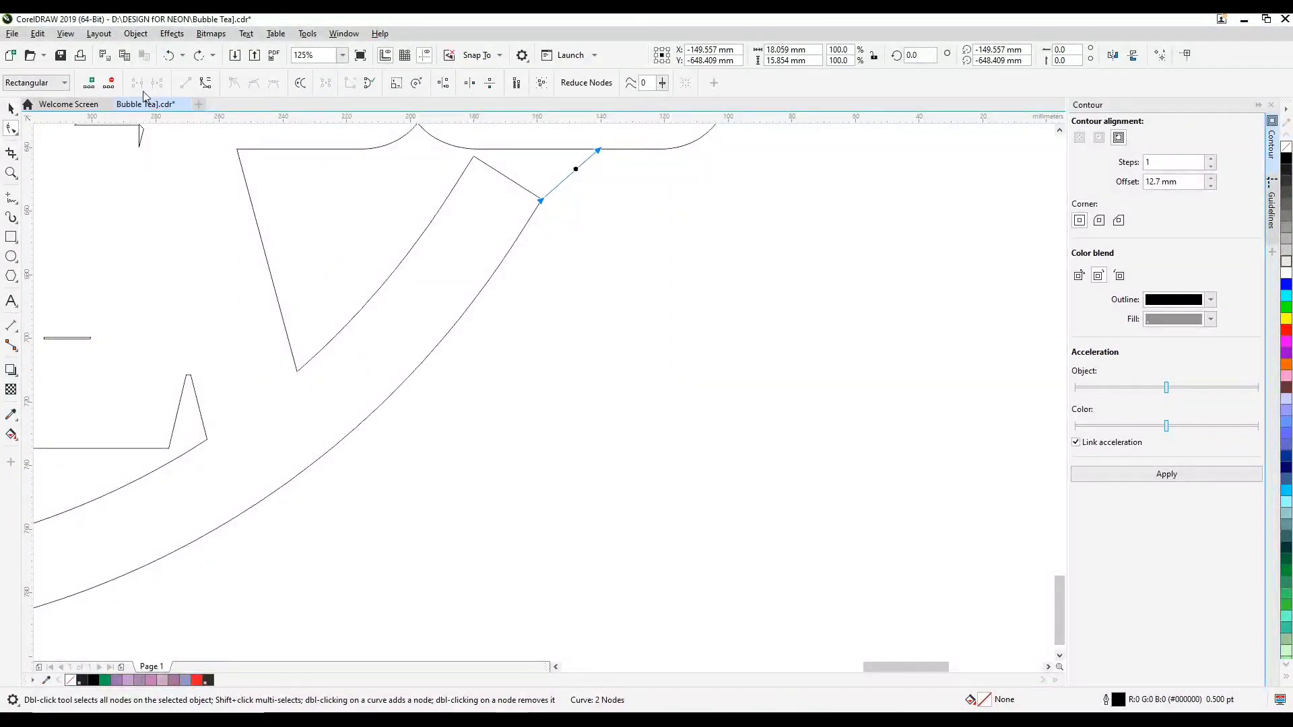
{"action": "left_click", "coordinate": [205, 82]}
{"action": "left_click_drag", "start_coordinate": [574, 171], "coordinate": [611, 154]}
- Convert the line joining the right upper arc to the letter E's contour into a curve and bend it to meet the rounded edge smoothly
{"action": "scroll", "coordinate": [549, 195], "scroll_direction": "down", "scroll_amount": 5}
{"action": "scroll", "coordinate": [592, 151], "scroll_direction": "down", "scroll_amount": 3}
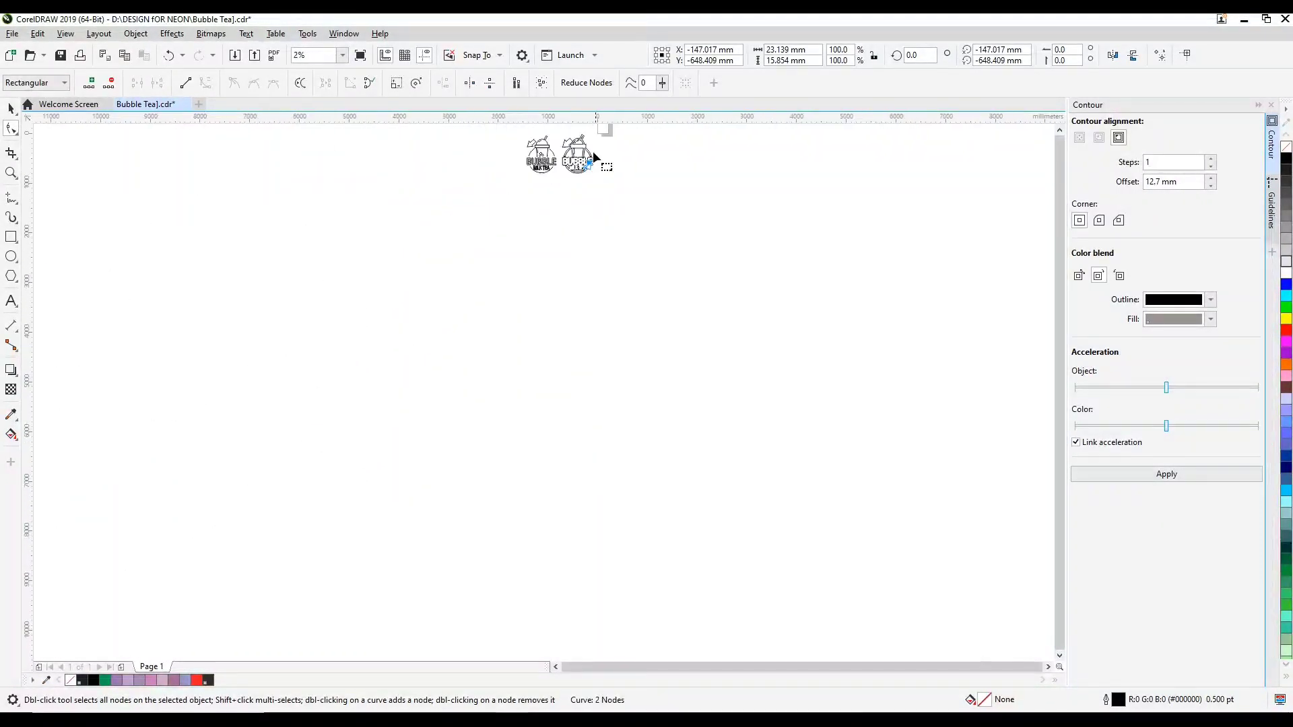
{"action": "scroll", "coordinate": [589, 148], "scroll_direction": "up", "scroll_amount": 3}
{"action": "scroll", "coordinate": [667, 132], "scroll_direction": "down", "scroll_amount": 4}
{"action": "scroll", "coordinate": [648, 162], "scroll_direction": "up", "scroll_amount": 1}
{"action": "scroll", "coordinate": [649, 161], "scroll_direction": "up", "scroll_amount": 10}
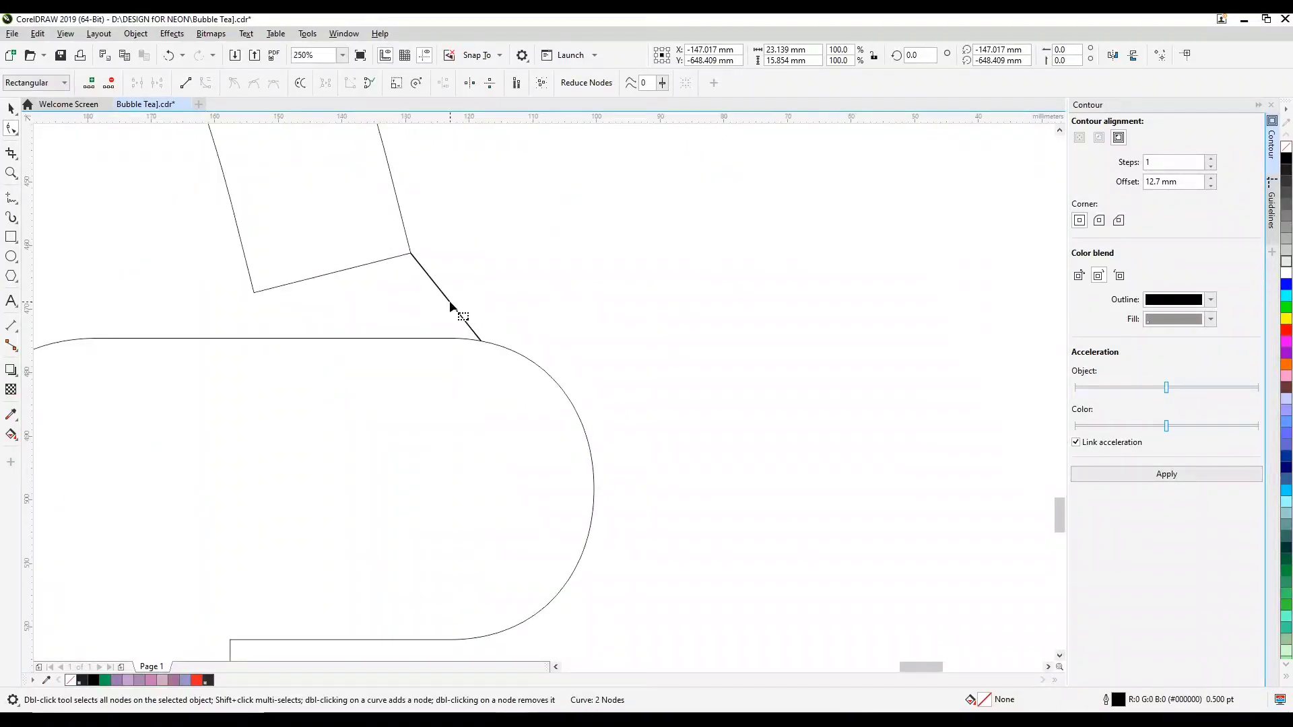
{"action": "left_click", "coordinate": [450, 302]}
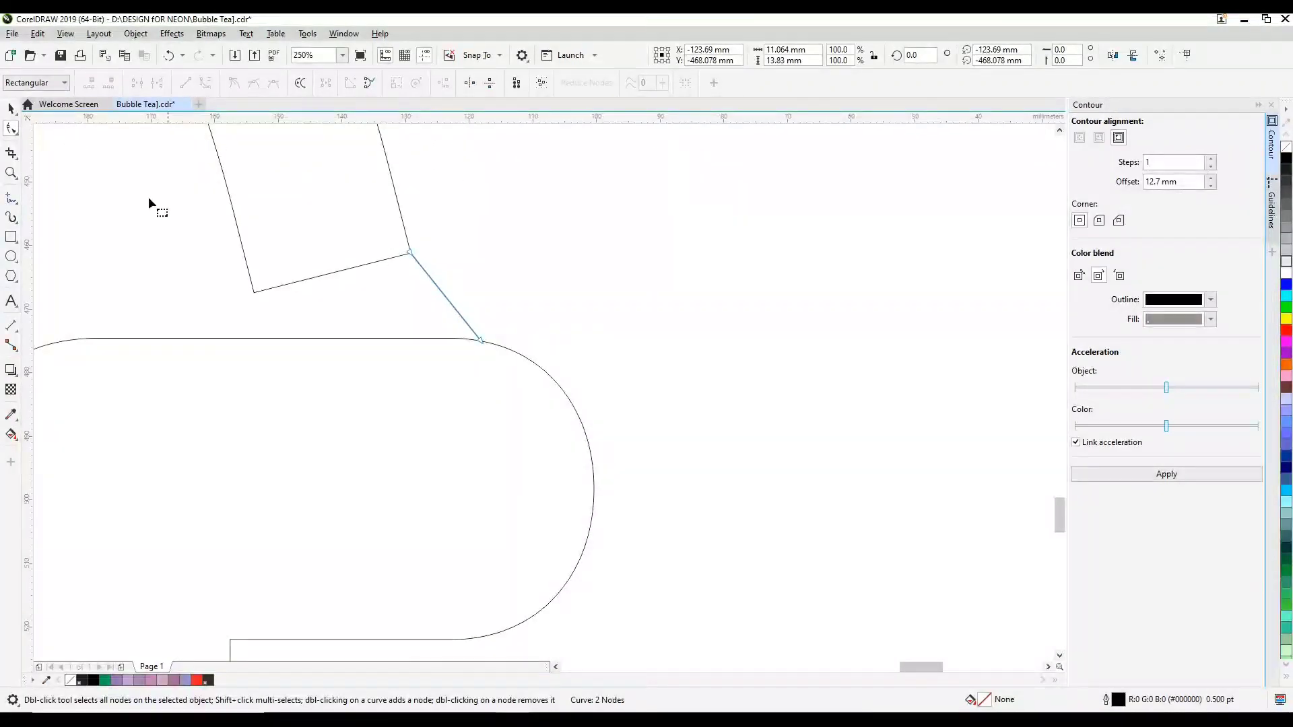
{"action": "left_click", "coordinate": [438, 287]}
{"action": "left_click", "coordinate": [206, 82]}
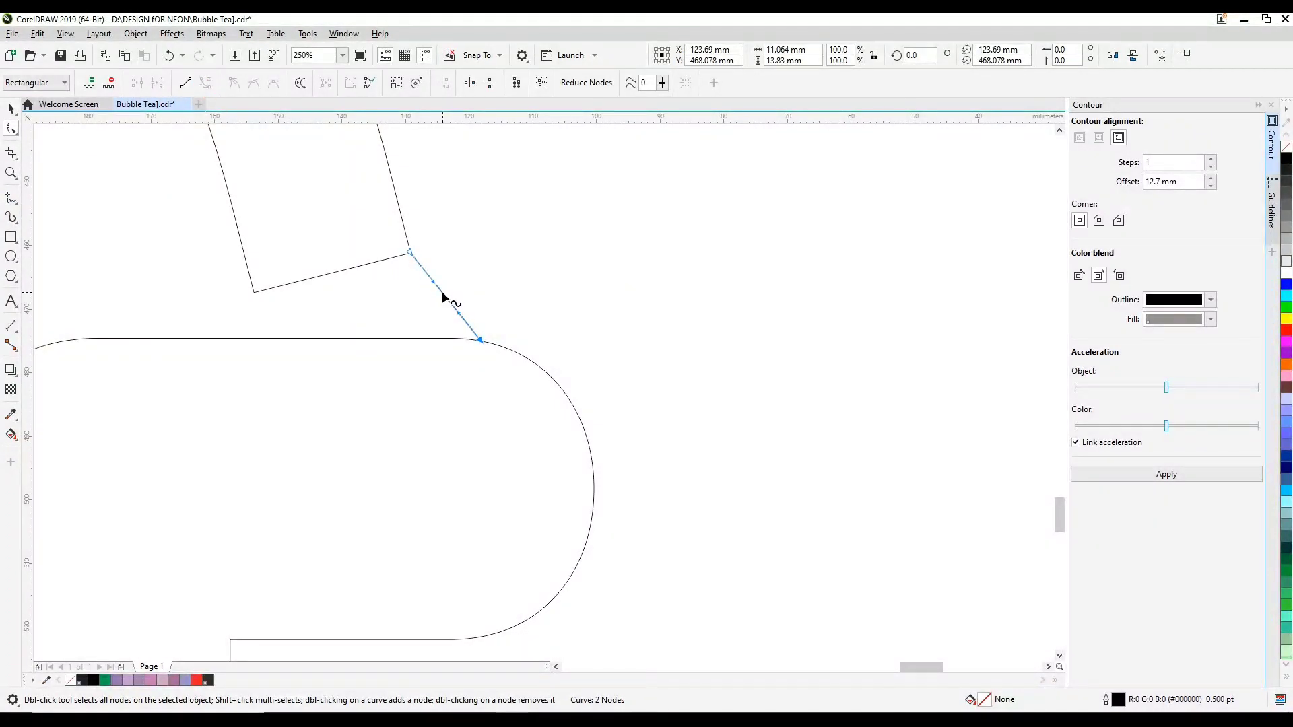
{"action": "left_click_drag", "start_coordinate": [441, 293], "coordinate": [491, 346]}
{"action": "left_click", "coordinate": [548, 292]}
{"action": "scroll", "coordinate": [490, 347], "scroll_direction": "up", "scroll_amount": 1}
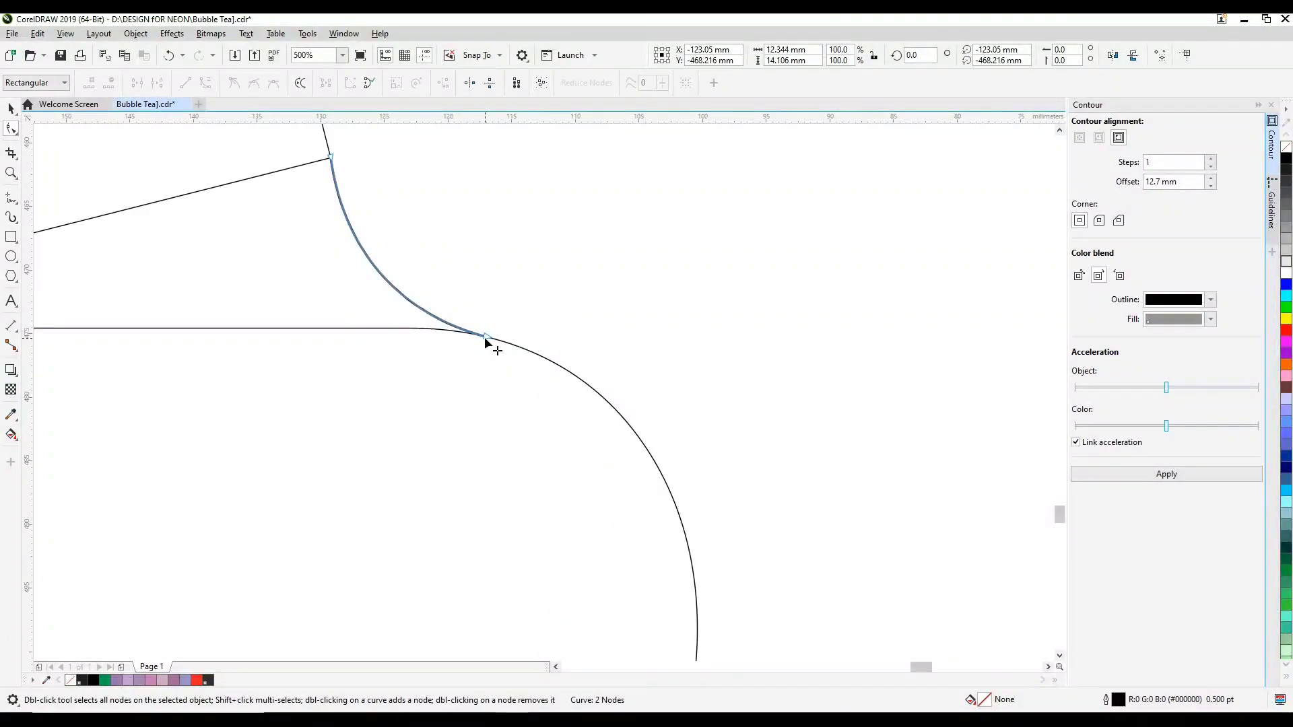
- Examine the whole contour, checking the four curved joins and the remaining inner segments around the cup and lettering
{"action": "scroll", "coordinate": [490, 347], "scroll_direction": "down", "scroll_amount": 5}
{"action": "scroll", "coordinate": [293, 339], "scroll_direction": "up", "scroll_amount": 2}
{"action": "scroll", "coordinate": [298, 332], "scroll_direction": "down", "scroll_amount": 4}
{"action": "scroll", "coordinate": [262, 297], "scroll_direction": "up", "scroll_amount": 4}
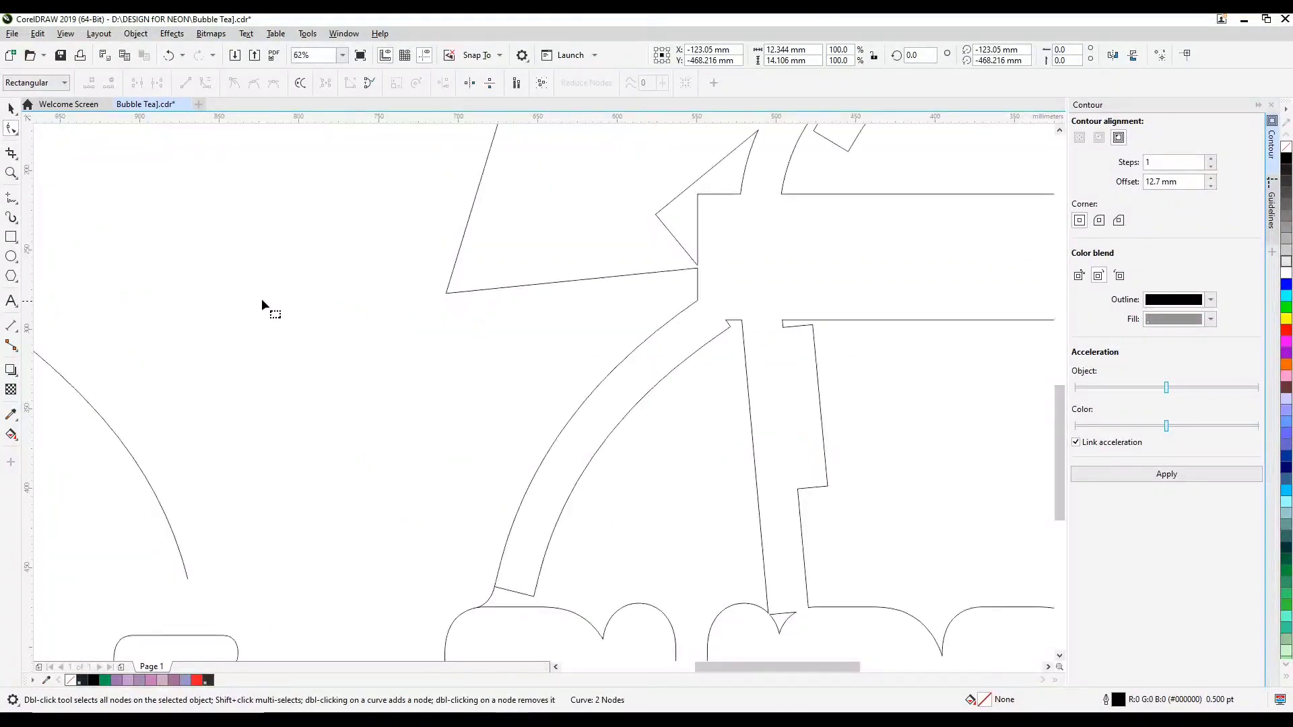
{"action": "scroll", "coordinate": [261, 298], "scroll_direction": "down", "scroll_amount": 4}
{"action": "scroll", "coordinate": [481, 280], "scroll_direction": "up", "scroll_amount": 2}
{"action": "scroll", "coordinate": [546, 245], "scroll_direction": "down", "scroll_amount": 4}
{"action": "scroll", "coordinate": [537, 317], "scroll_direction": "up", "scroll_amount": 1}
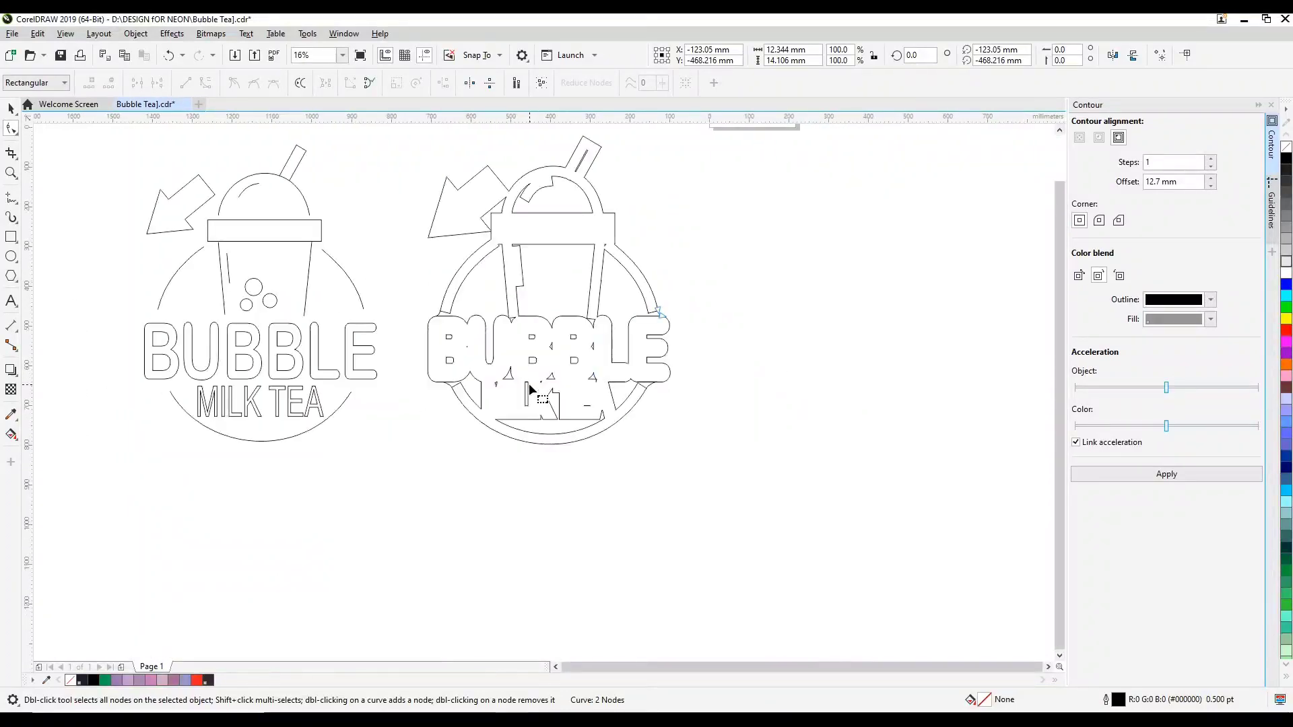
{"action": "scroll", "coordinate": [529, 390], "scroll_direction": "up", "scroll_amount": 2}
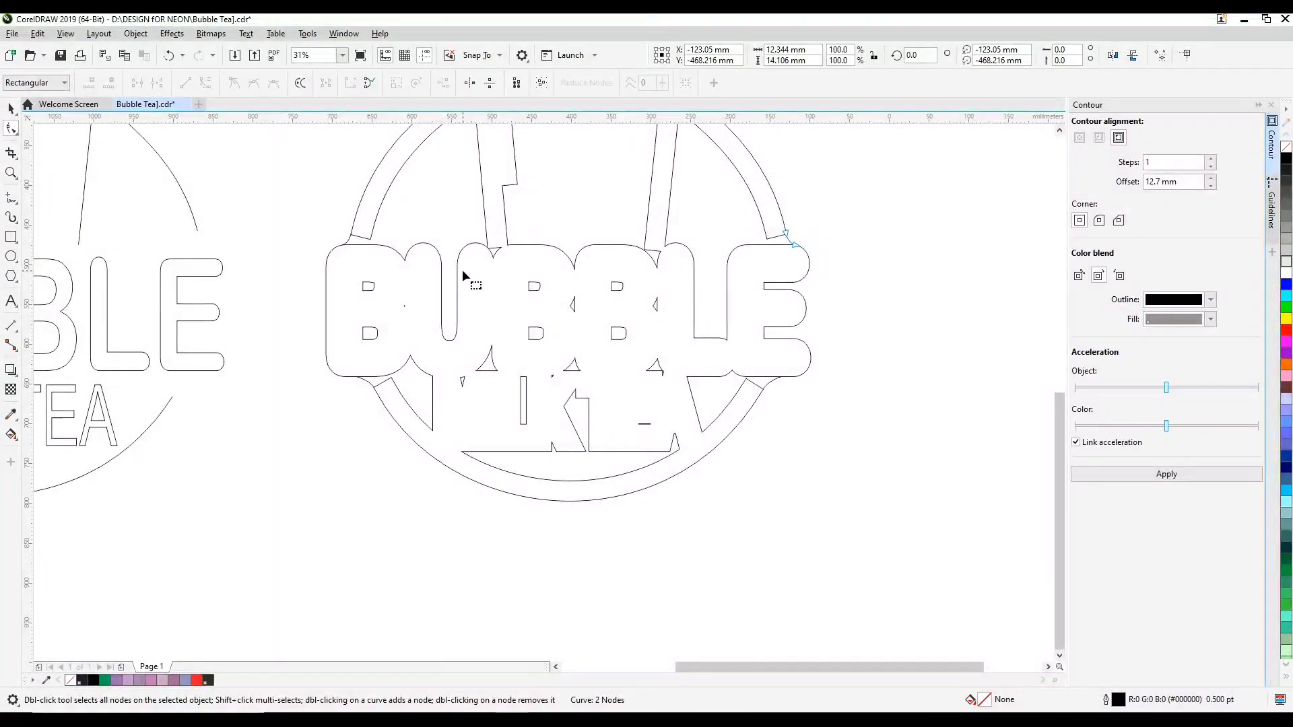
{"action": "scroll", "coordinate": [462, 270], "scroll_direction": "down", "scroll_amount": 2}
{"action": "scroll", "coordinate": [524, 175], "scroll_direction": "up", "scroll_amount": 2}
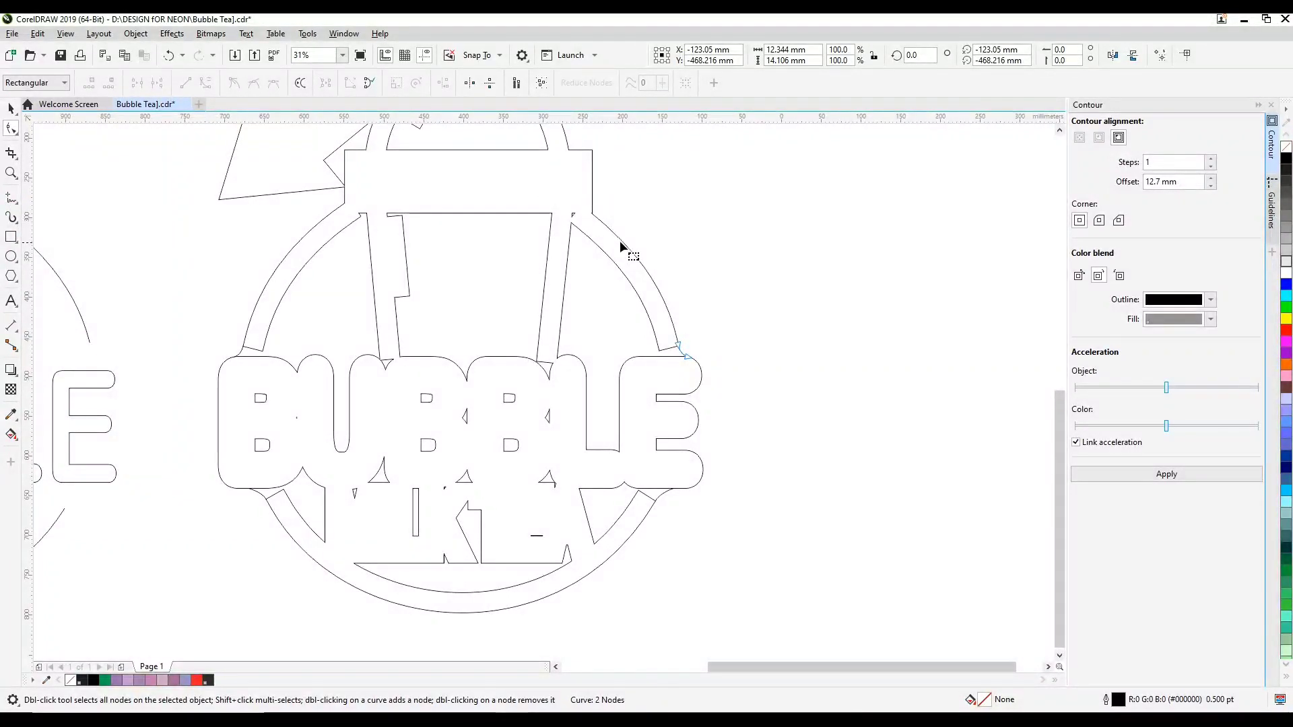
- With the Virtual Segment Delete tool, remove the inner contour segments around the letter E's upper edge and the right upper arc
{"action": "left_click", "coordinate": [11, 154]}
{"action": "left_click", "coordinate": [17, 160]}
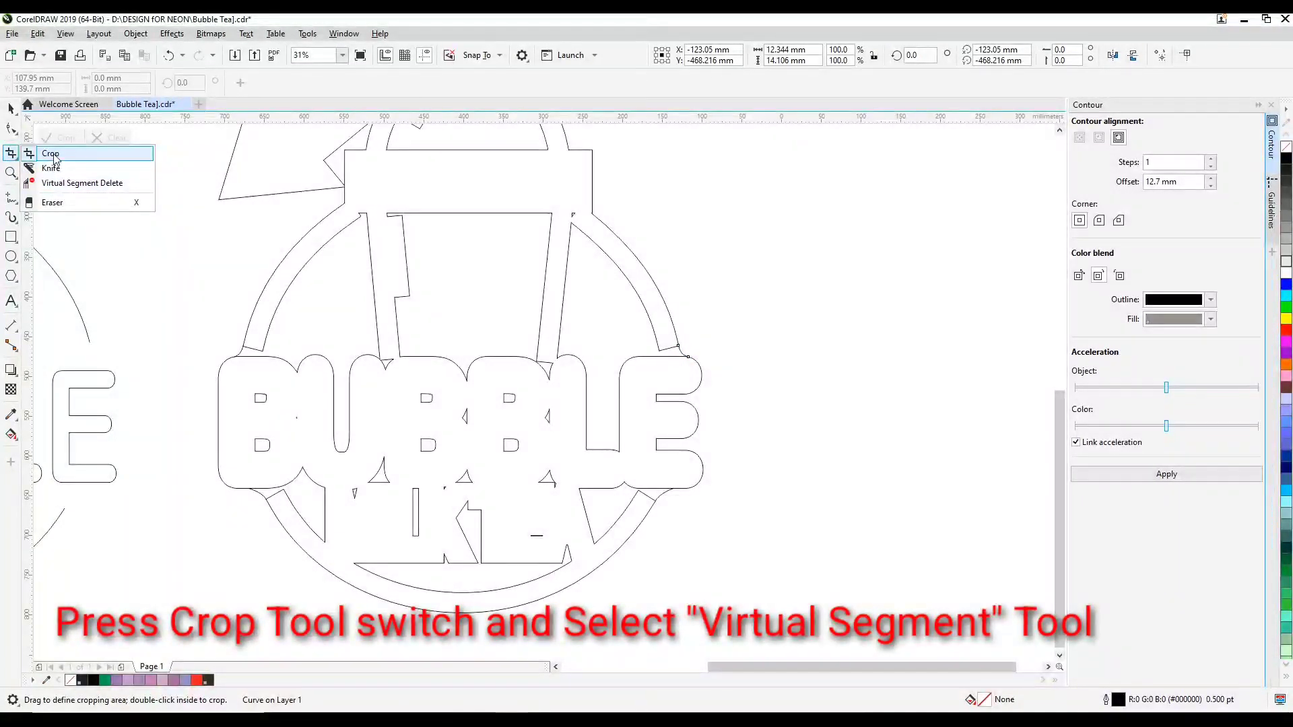
{"action": "left_click", "coordinate": [74, 185]}
{"action": "scroll", "coordinate": [690, 439], "scroll_direction": "up", "scroll_amount": 1}
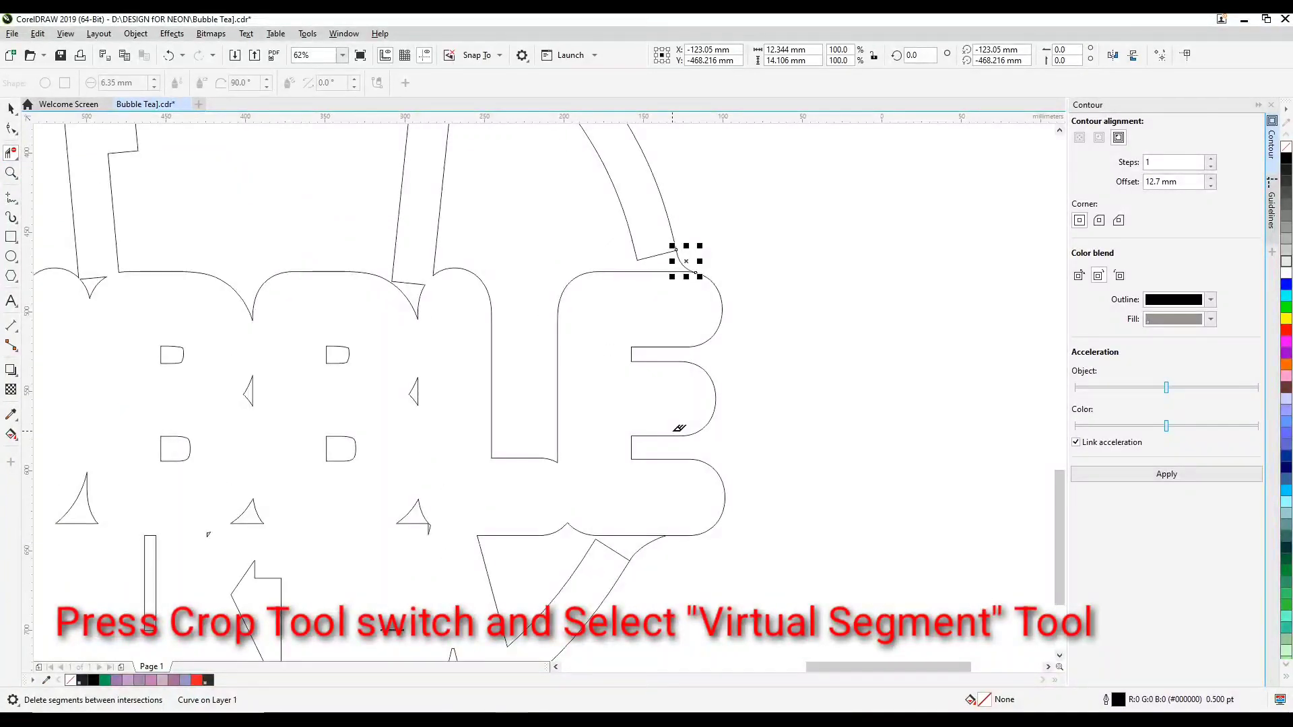
{"action": "scroll", "coordinate": [684, 425], "scroll_direction": "down", "scroll_amount": 1}
{"action": "scroll", "coordinate": [685, 364], "scroll_direction": "up", "scroll_amount": 1}
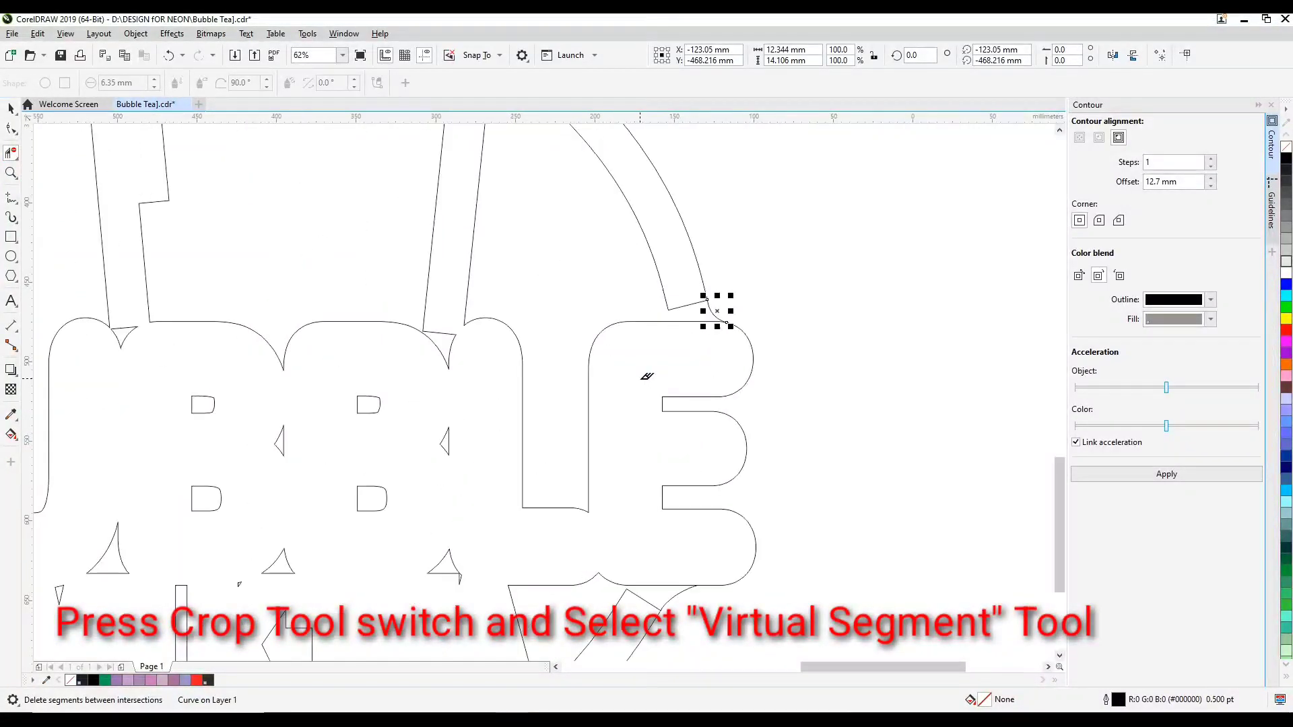
{"action": "left_click", "coordinate": [631, 318]}
{"action": "scroll", "coordinate": [620, 330], "scroll_direction": "down", "scroll_amount": 1}
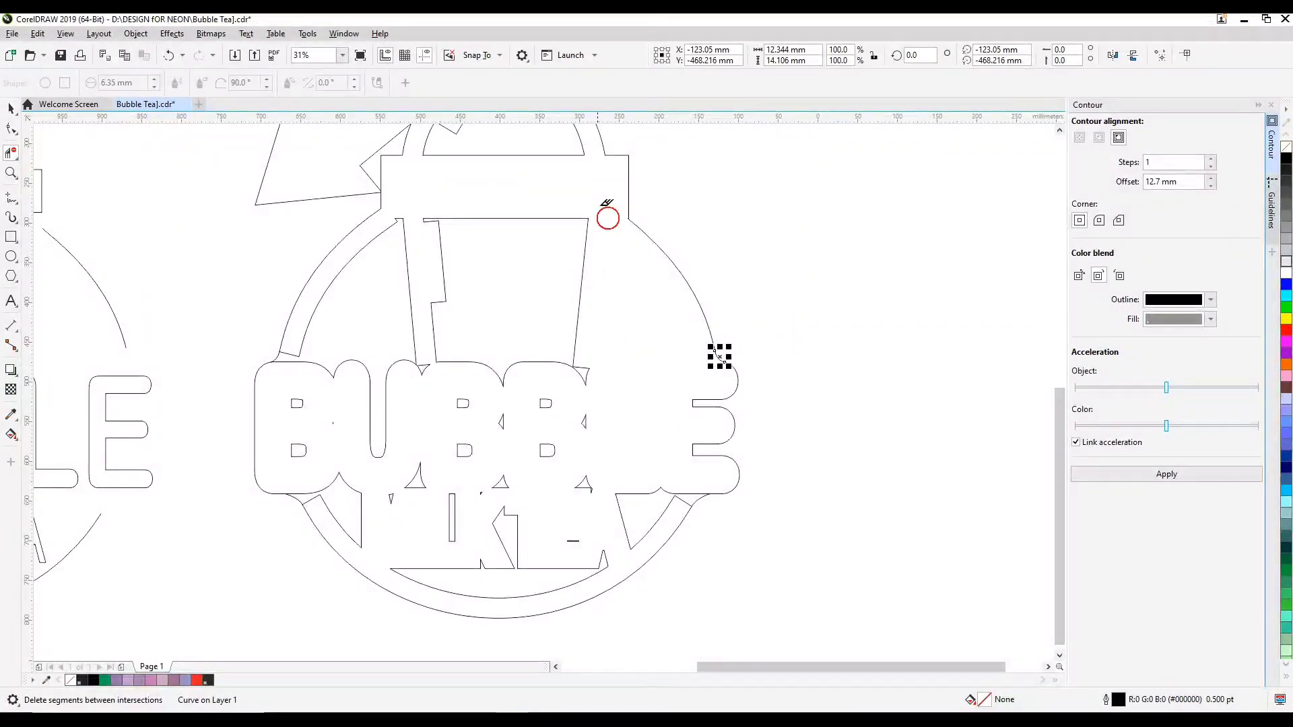
- Delete the contour's inner segments in the dome, under the cup lid, along the cup body and inside the left upper arc
{"action": "scroll", "coordinate": [572, 151], "scroll_direction": "up", "scroll_amount": 1}
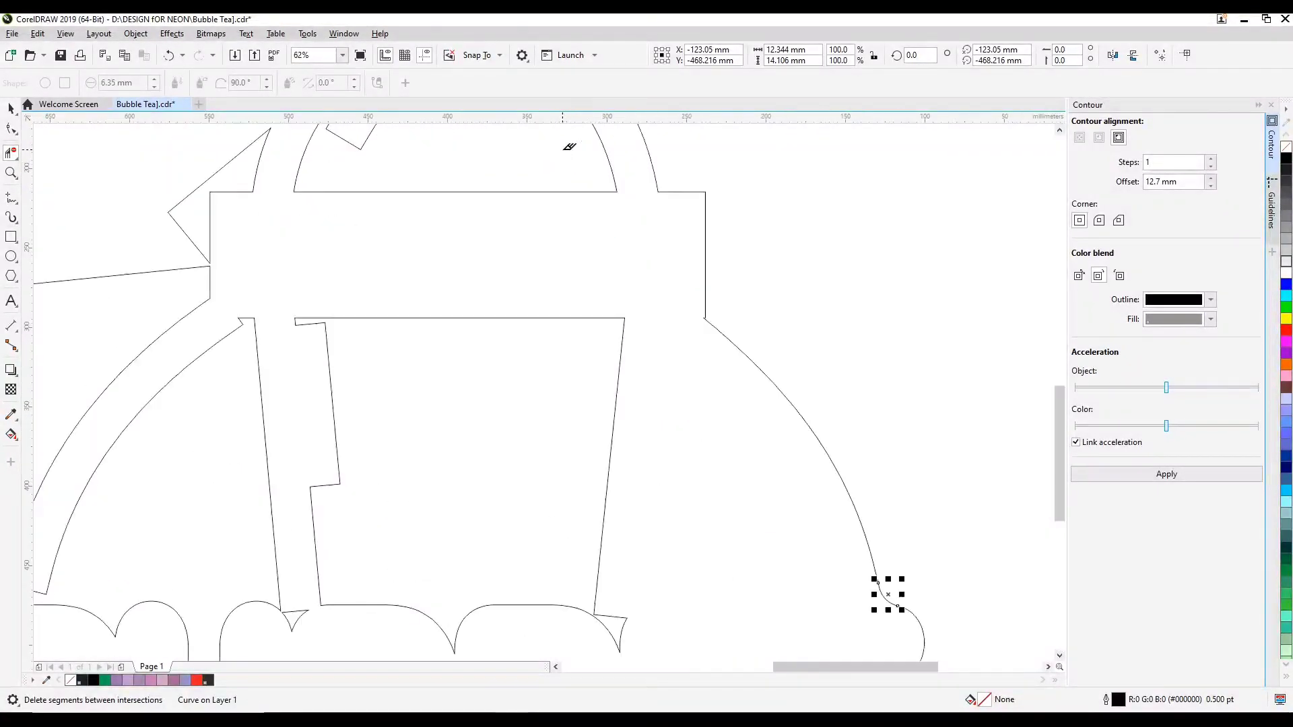
{"action": "left_click", "coordinate": [572, 184]}
{"action": "left_click", "coordinate": [568, 318]}
{"action": "scroll", "coordinate": [635, 353], "scroll_direction": "down", "scroll_amount": 1}
{"action": "scroll", "coordinate": [472, 391], "scroll_direction": "up", "scroll_amount": 1}
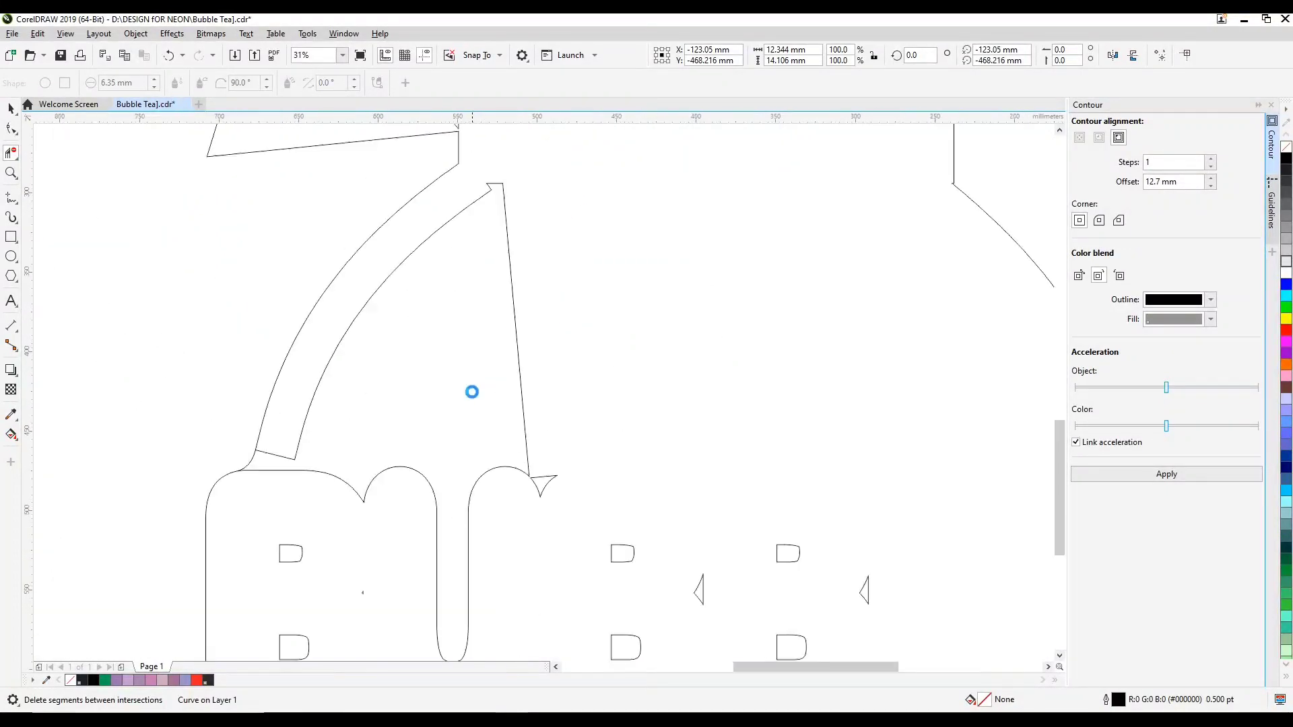
{"action": "left_click", "coordinate": [517, 330]}
{"action": "scroll", "coordinate": [517, 337], "scroll_direction": "down", "scroll_amount": 1}
{"action": "scroll", "coordinate": [667, 378], "scroll_direction": "up", "scroll_amount": 1}
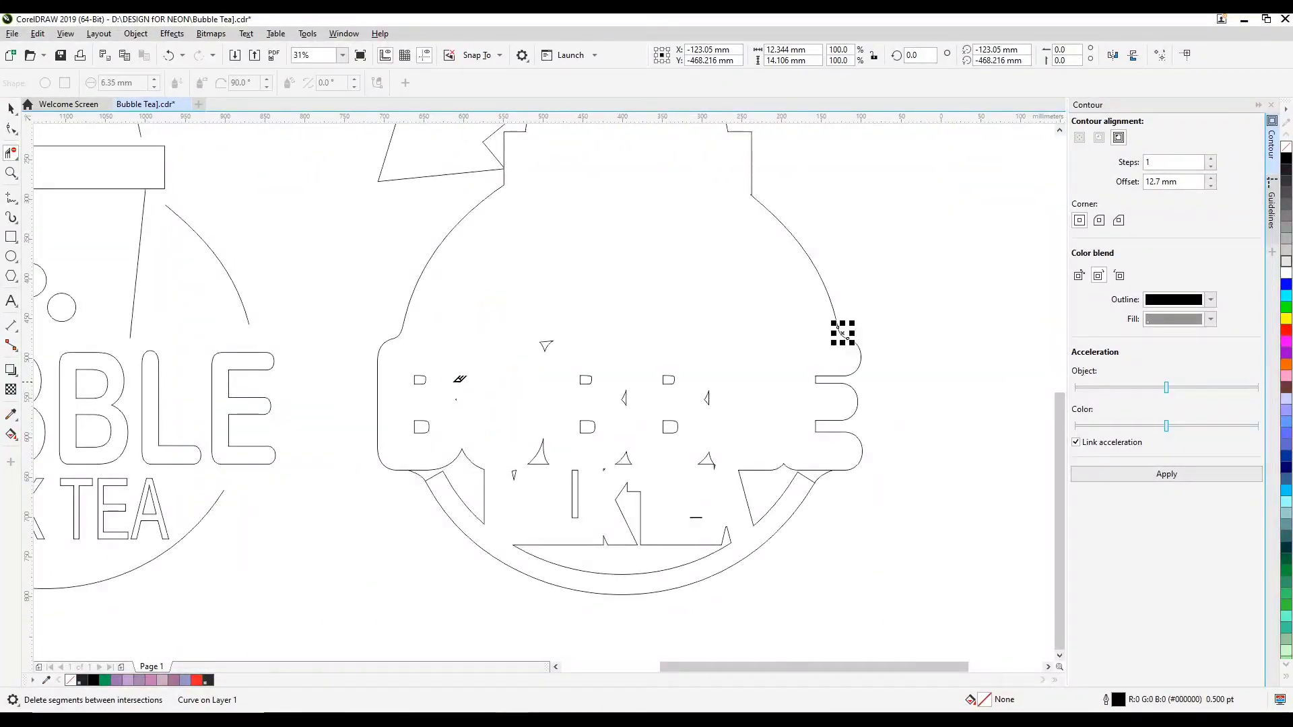
- Delete the first B's inner shapes, the inner segments along the lower arc and MILK TEA, and the small fragment above the A
{"action": "left_click", "coordinate": [420, 379]}
{"action": "left_click", "coordinate": [421, 427]}
{"action": "left_click", "coordinate": [456, 400]}
{"action": "left_click", "coordinate": [451, 460]}
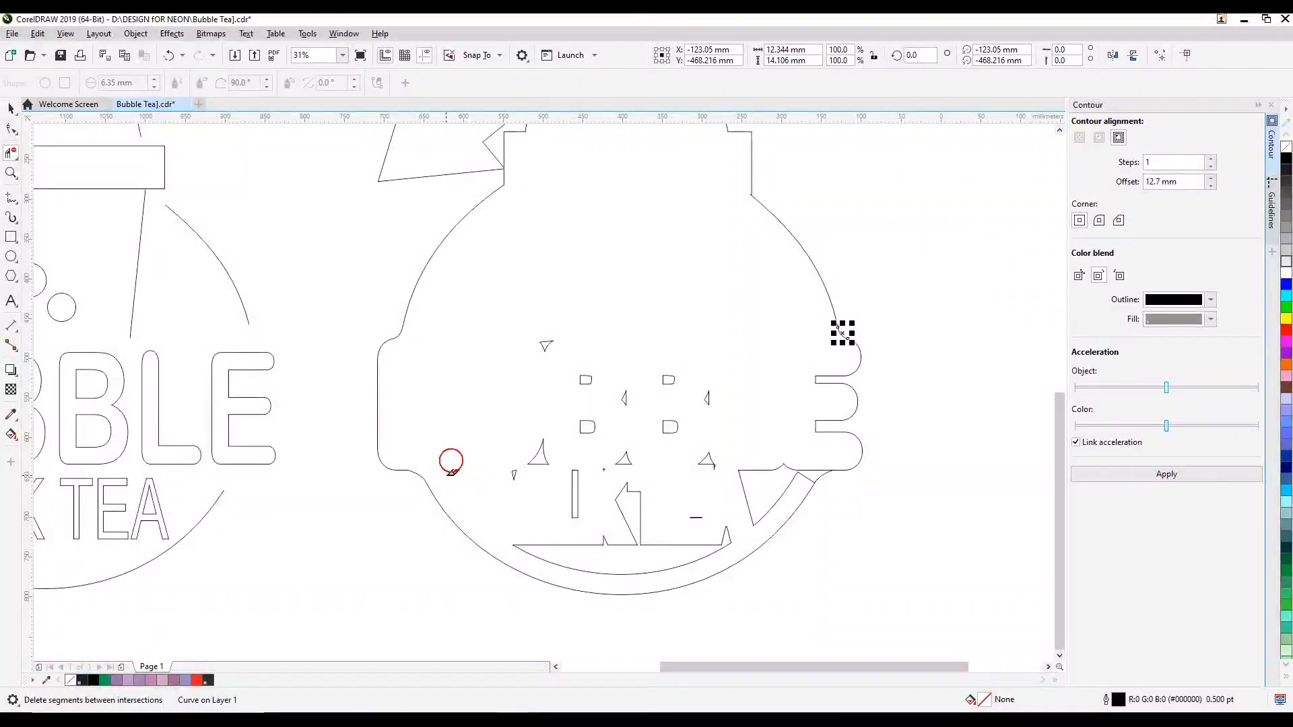
{"action": "left_click", "coordinate": [536, 544]}
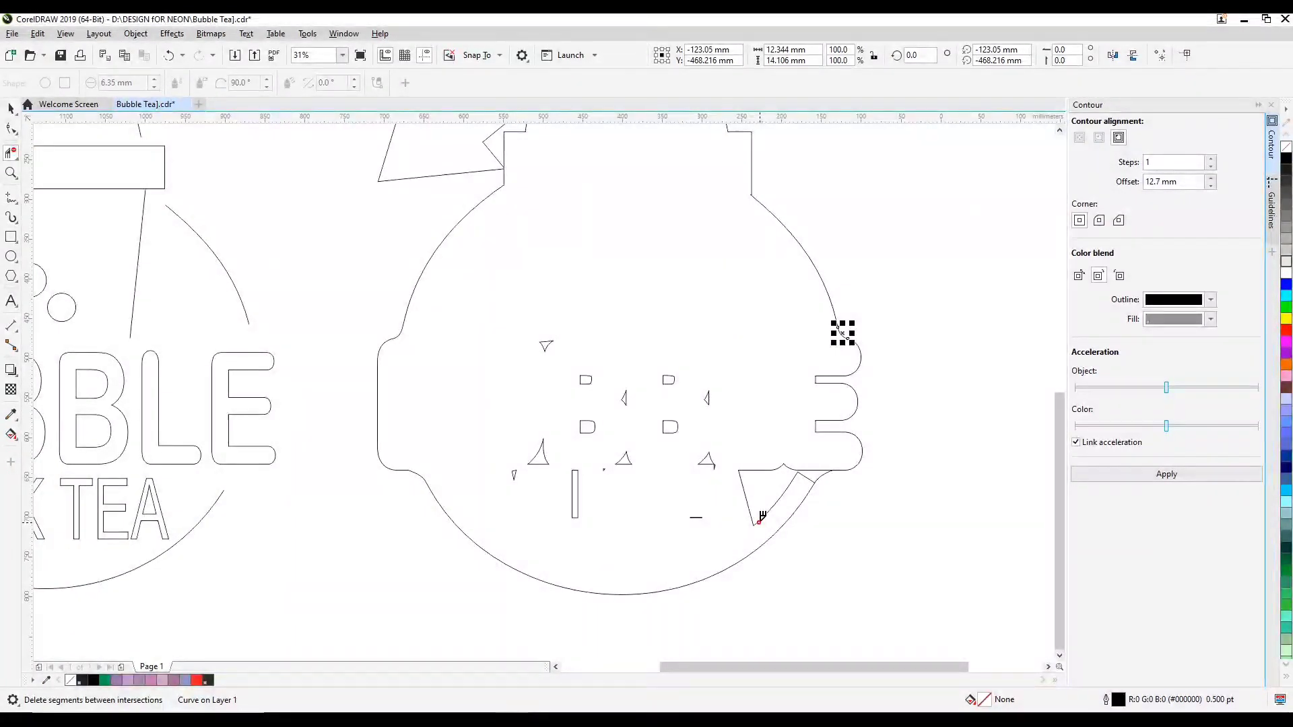
{"action": "left_click", "coordinate": [759, 519]}
{"action": "left_click", "coordinate": [714, 456]}
{"action": "scroll", "coordinate": [612, 296], "scroll_direction": "down", "scroll_amount": 2}
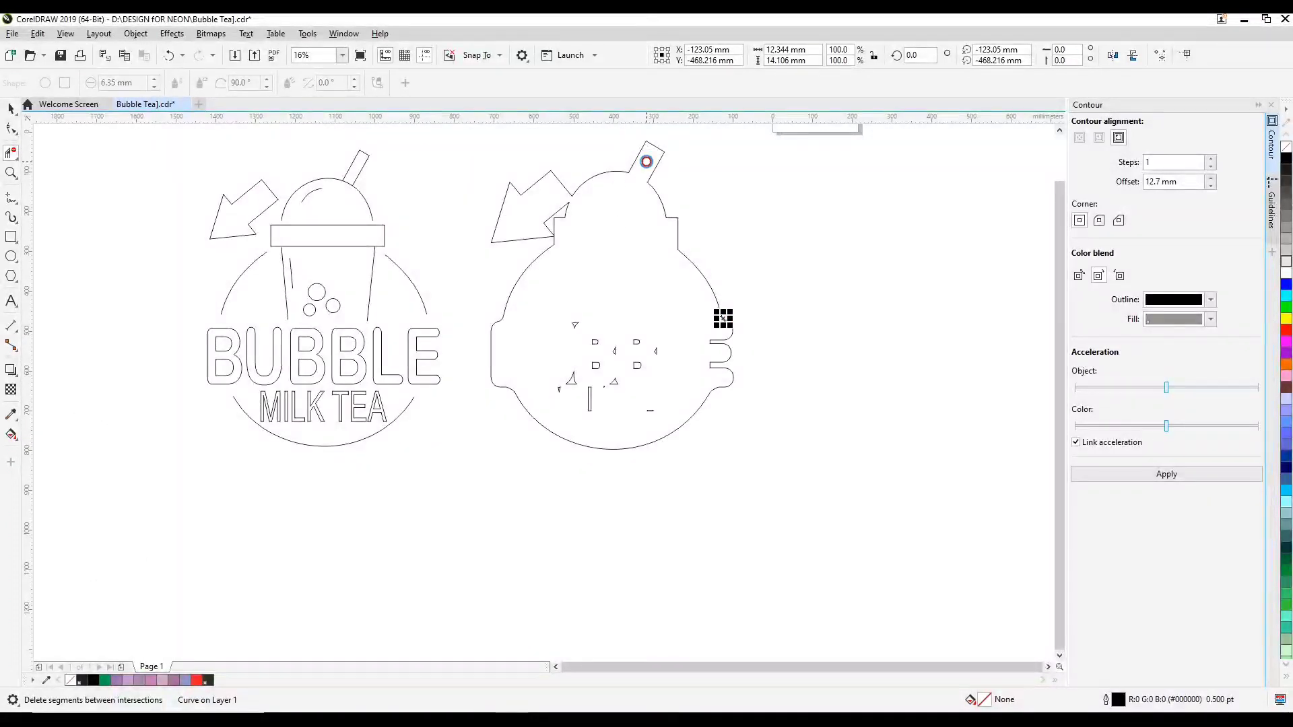
- Delete the contour segments enclosing the gap between the arrow, the dome and the cup lid
{"action": "scroll", "coordinate": [566, 196], "scroll_direction": "up", "scroll_amount": 4}
{"action": "left_click", "coordinate": [560, 231]}
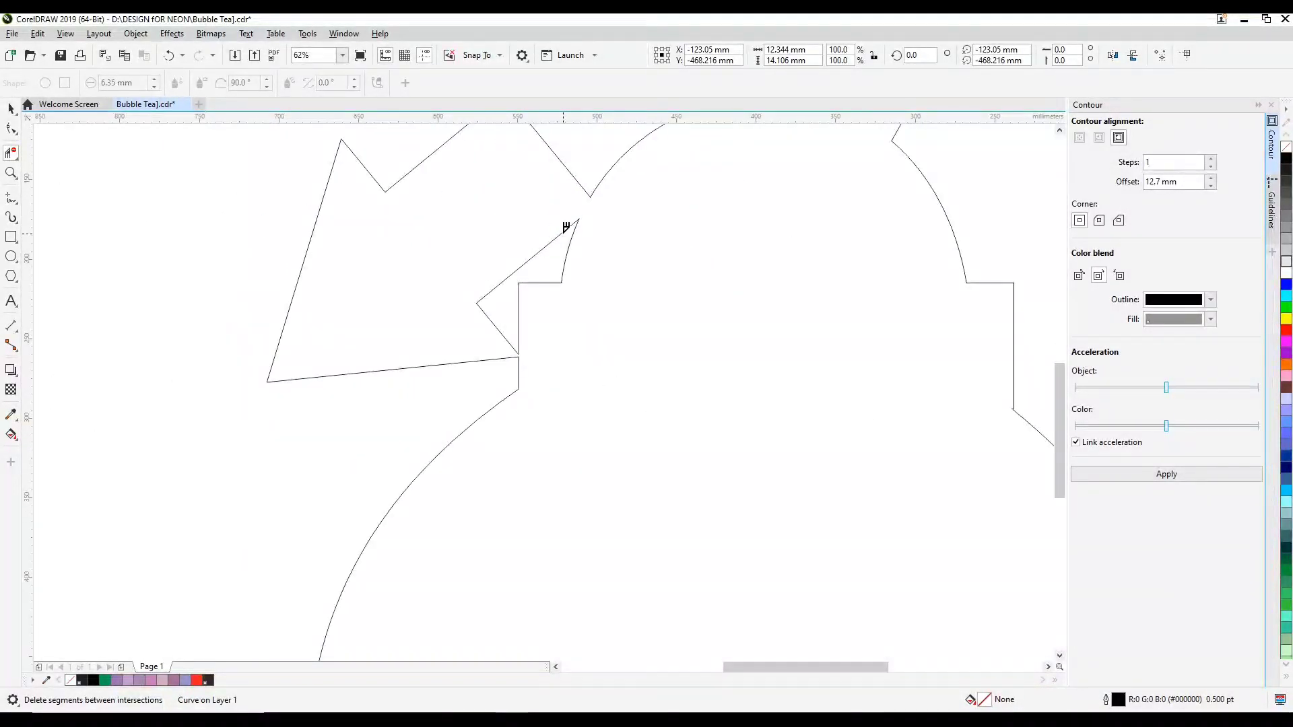
{"action": "left_click", "coordinate": [565, 240]}
{"action": "scroll", "coordinate": [614, 329], "scroll_direction": "down", "scroll_amount": 3}
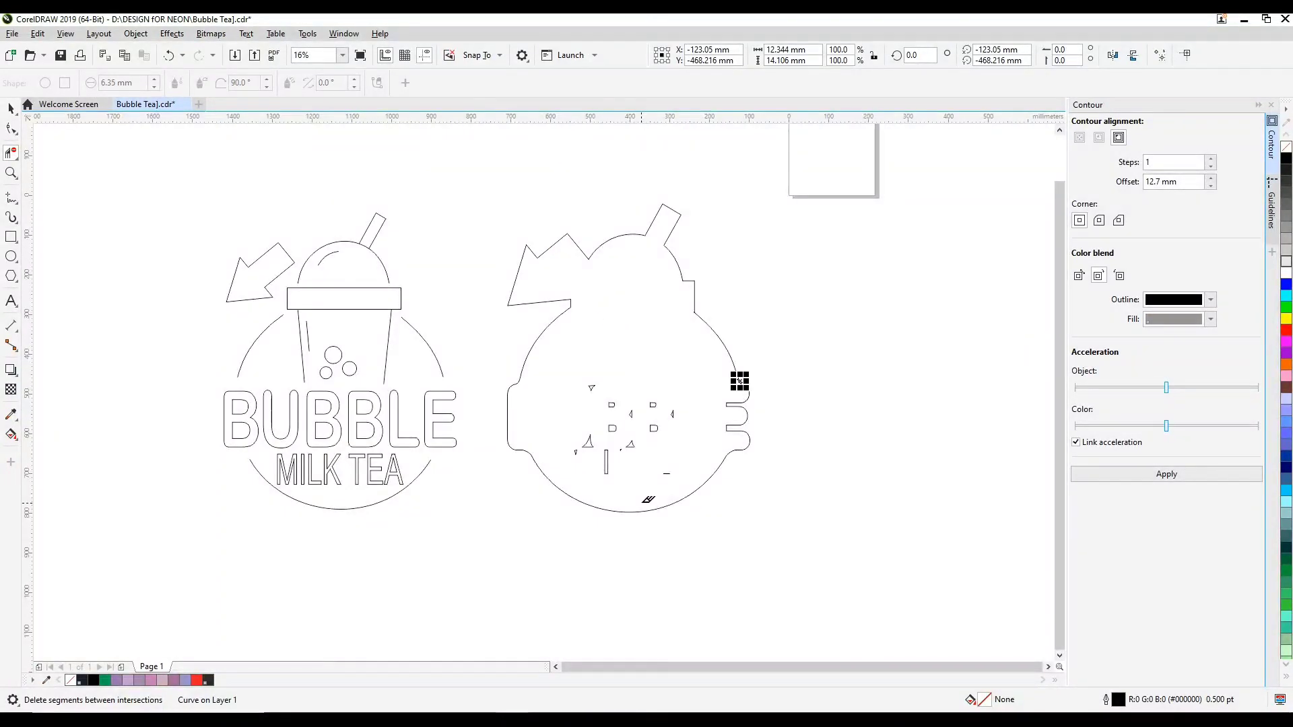
{"action": "scroll", "coordinate": [650, 482], "scroll_direction": "up", "scroll_amount": 2}
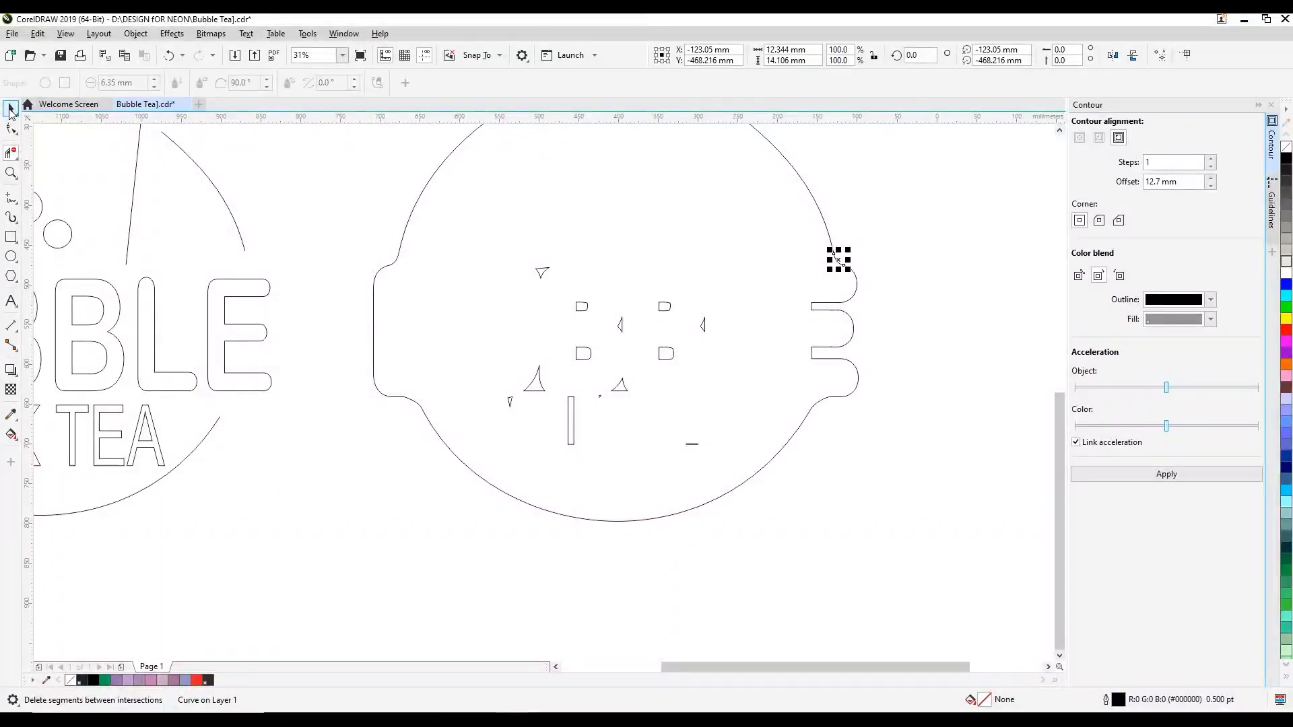
{"action": "left_click", "coordinate": [10, 109]}
{"action": "left_click_drag", "start_coordinate": [769, 231], "coordinate": [777, 281]}
{"action": "scroll", "coordinate": [776, 281], "scroll_direction": "down", "scroll_amount": 2}
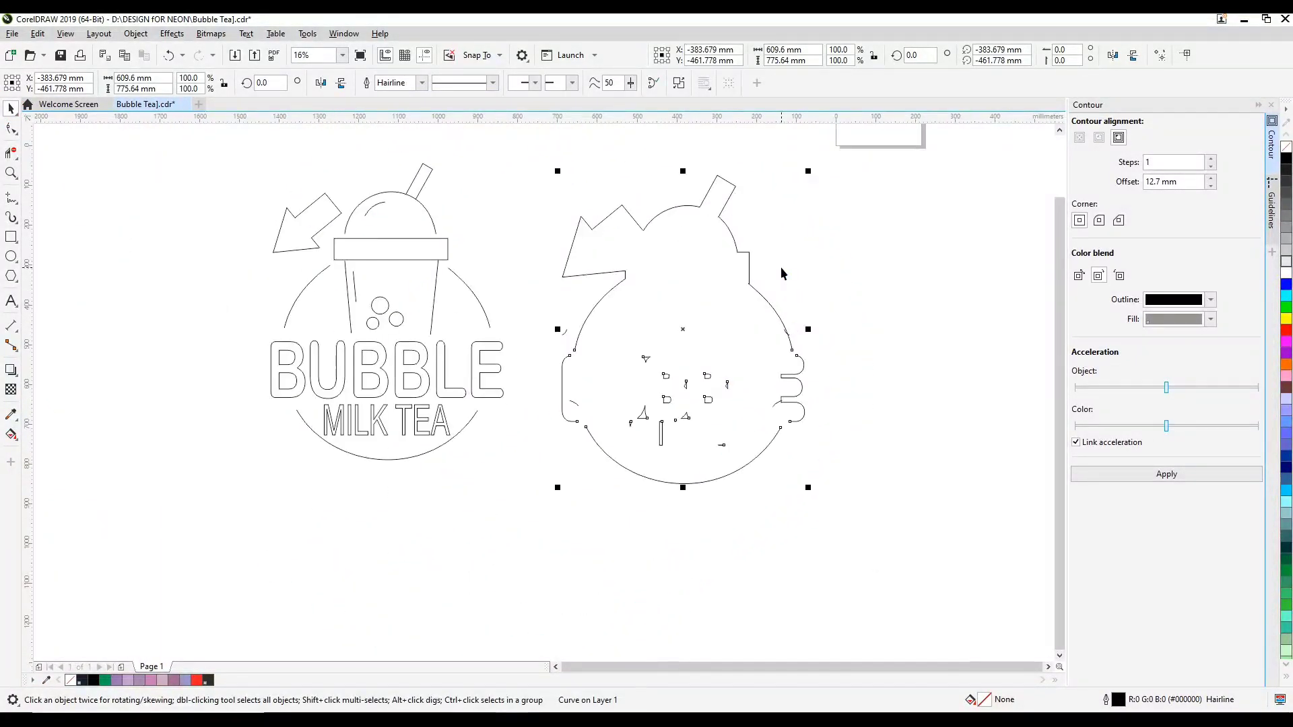
{"action": "left_click", "coordinate": [170, 56]}
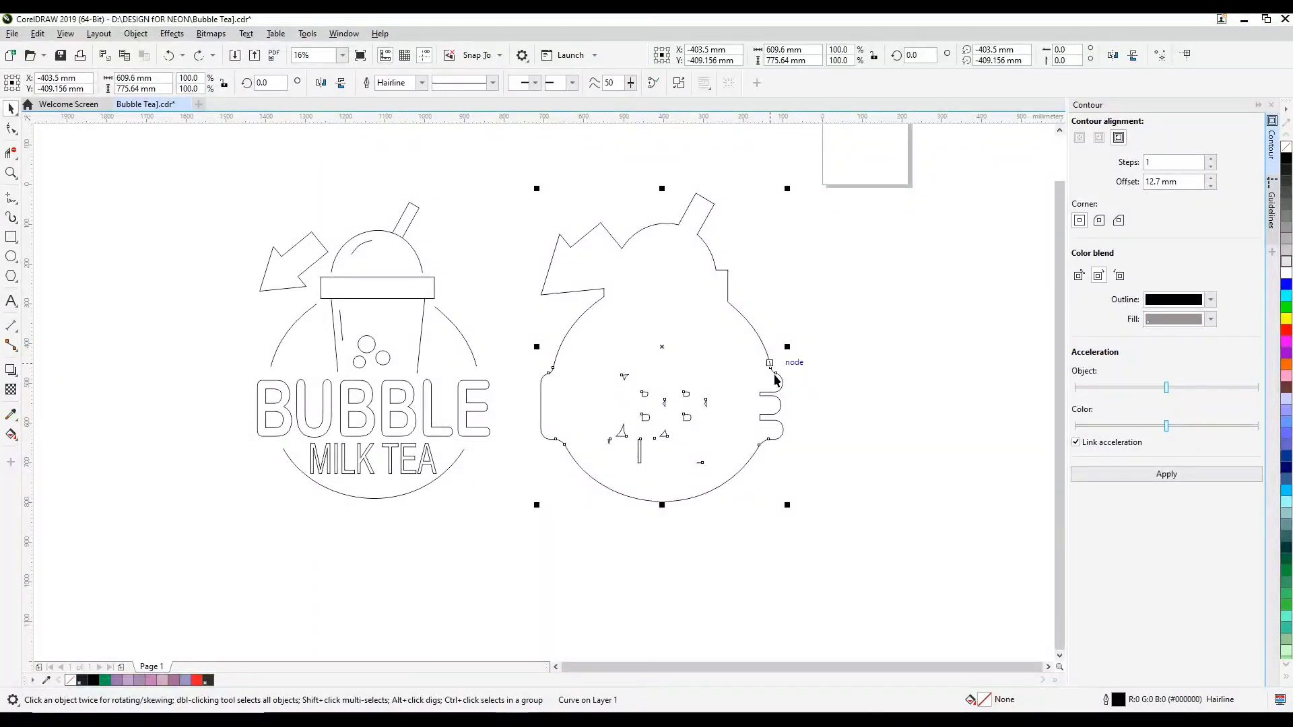
{"action": "left_click", "coordinate": [881, 412]}
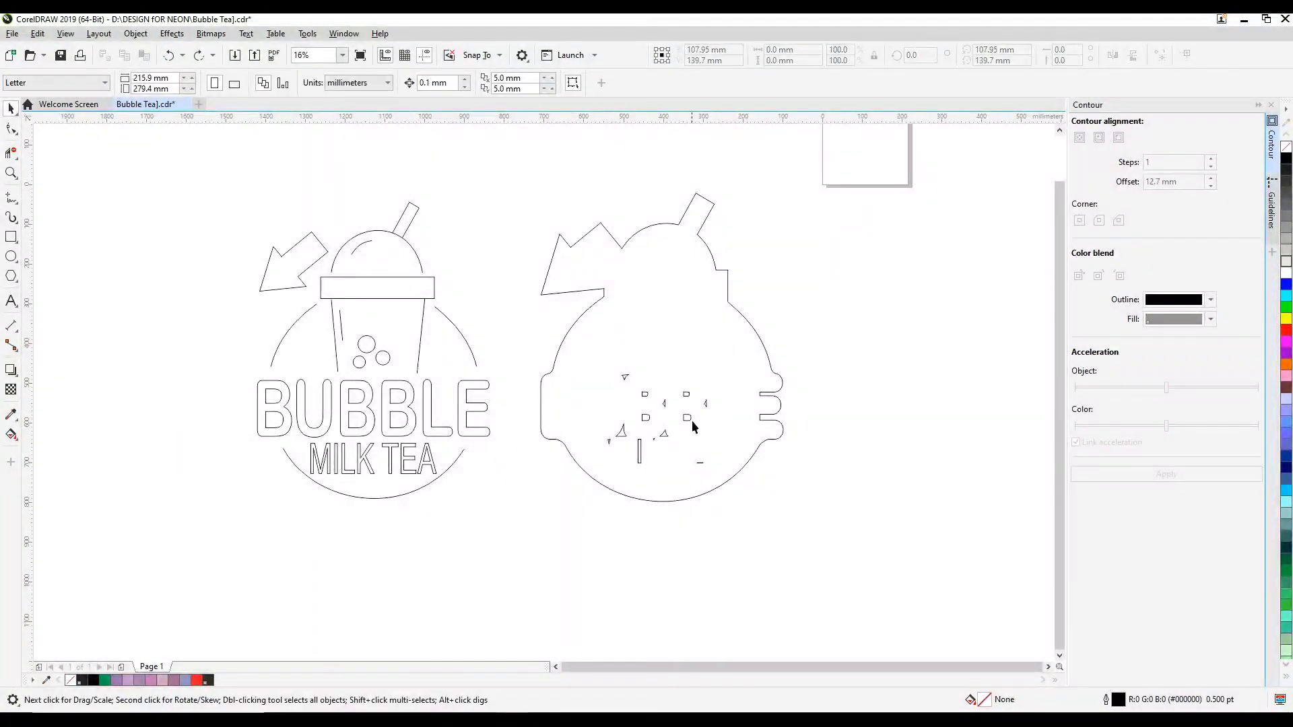
- Break the contour curve apart and delete all leftover fragments inside the outer outline
{"action": "left_click", "coordinate": [669, 409]}
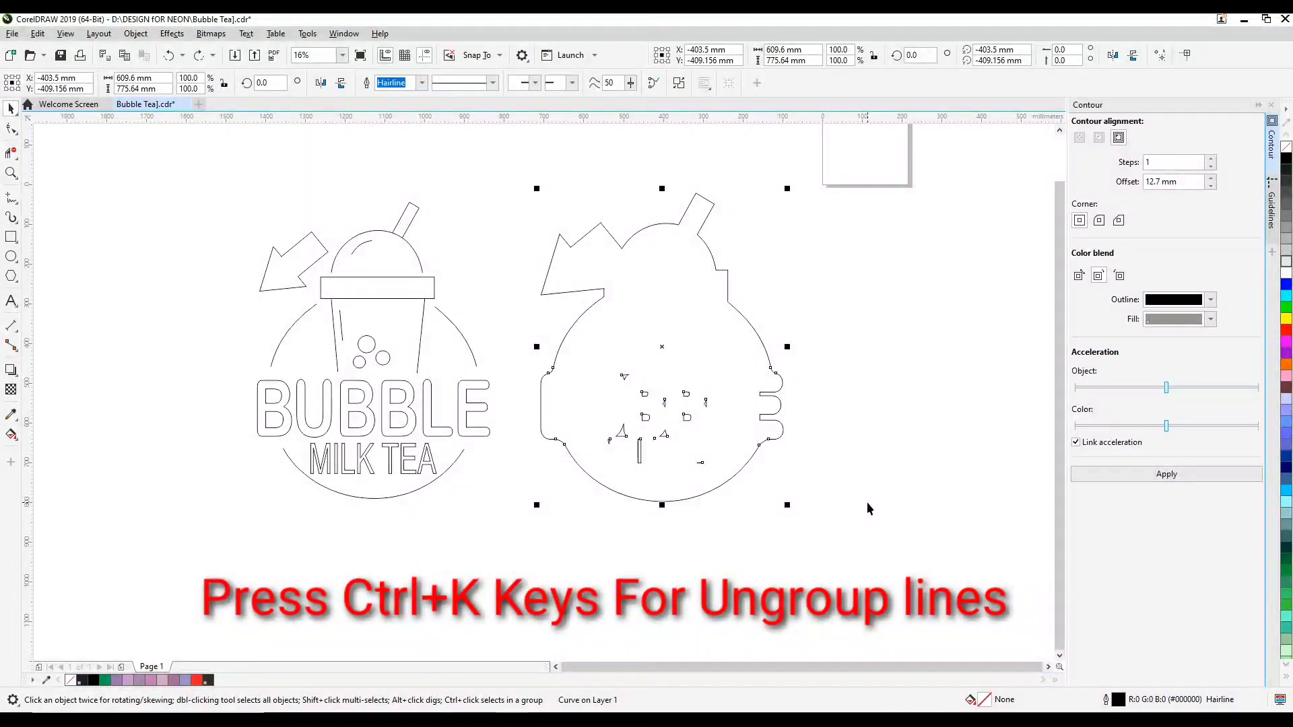
{"action": "key", "text": "ctrl+k"}
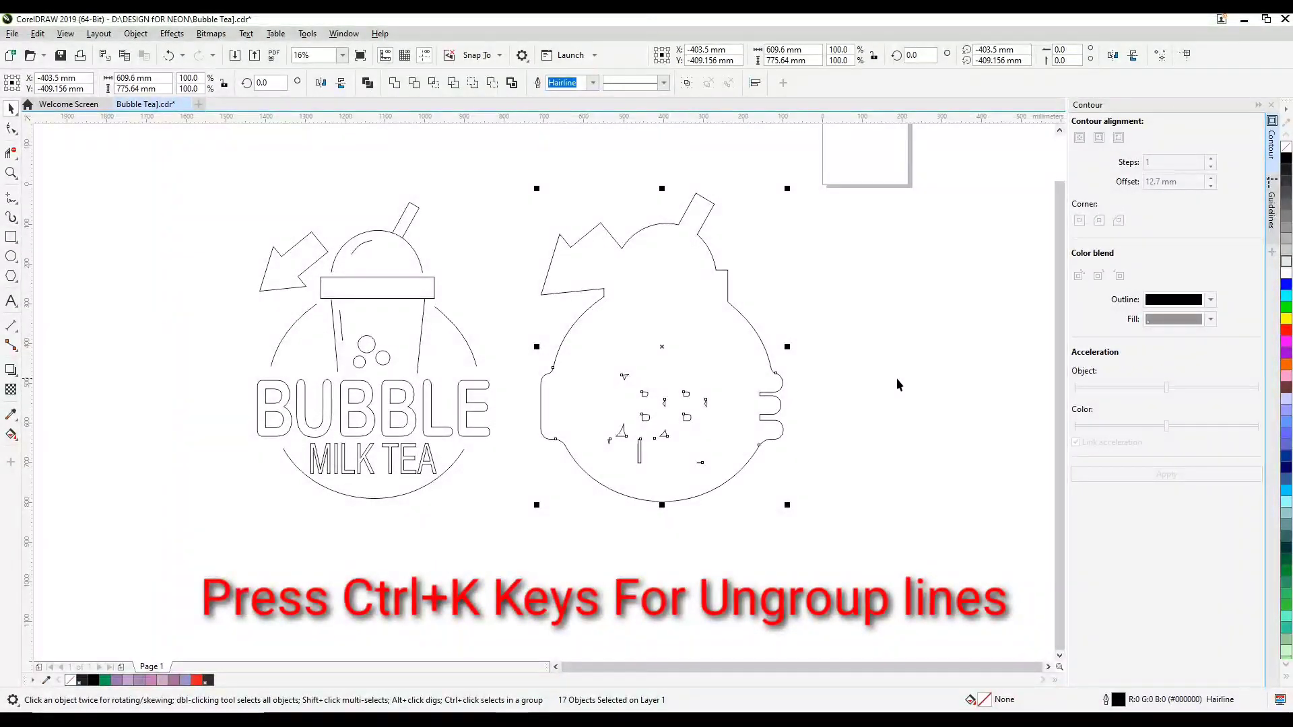
{"action": "left_click", "coordinate": [741, 525]}
{"action": "left_click_drag", "start_coordinate": [757, 547], "coordinate": [584, 353]}
{"action": "scroll", "coordinate": [667, 398], "scroll_direction": "up", "scroll_amount": 3}
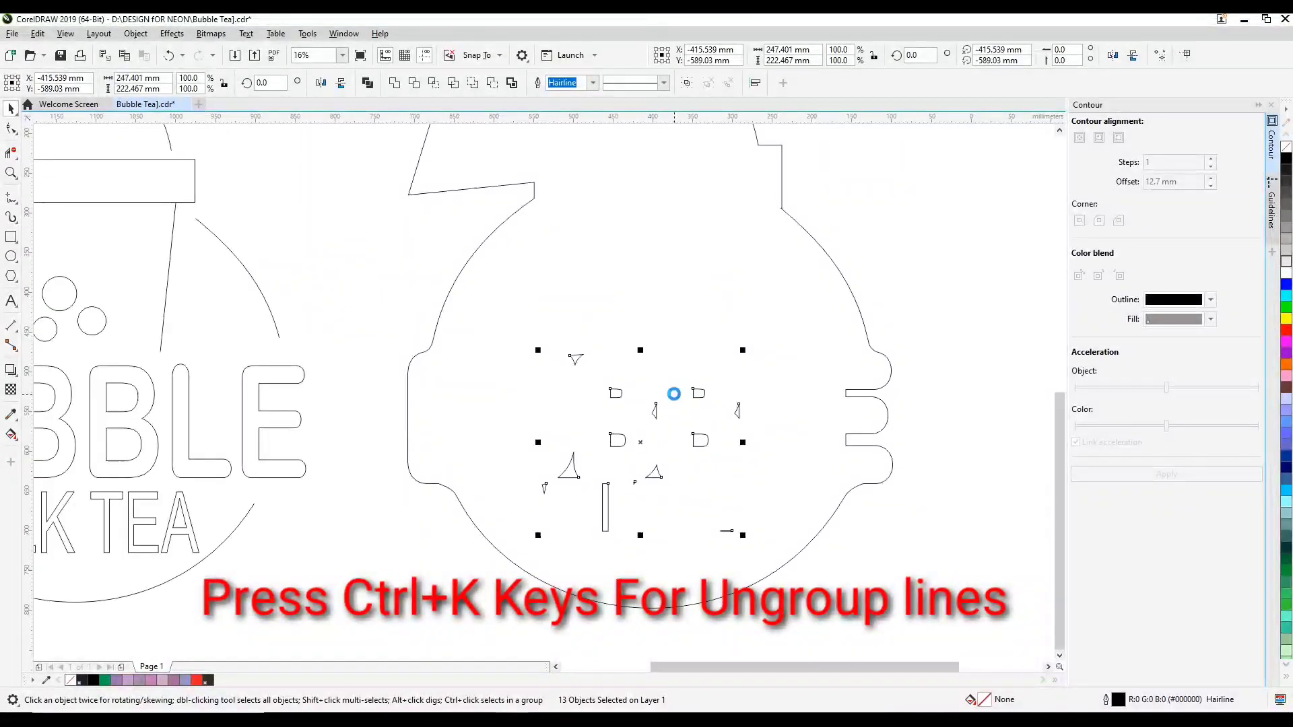
{"action": "scroll", "coordinate": [674, 397], "scroll_direction": "down", "scroll_amount": 3}
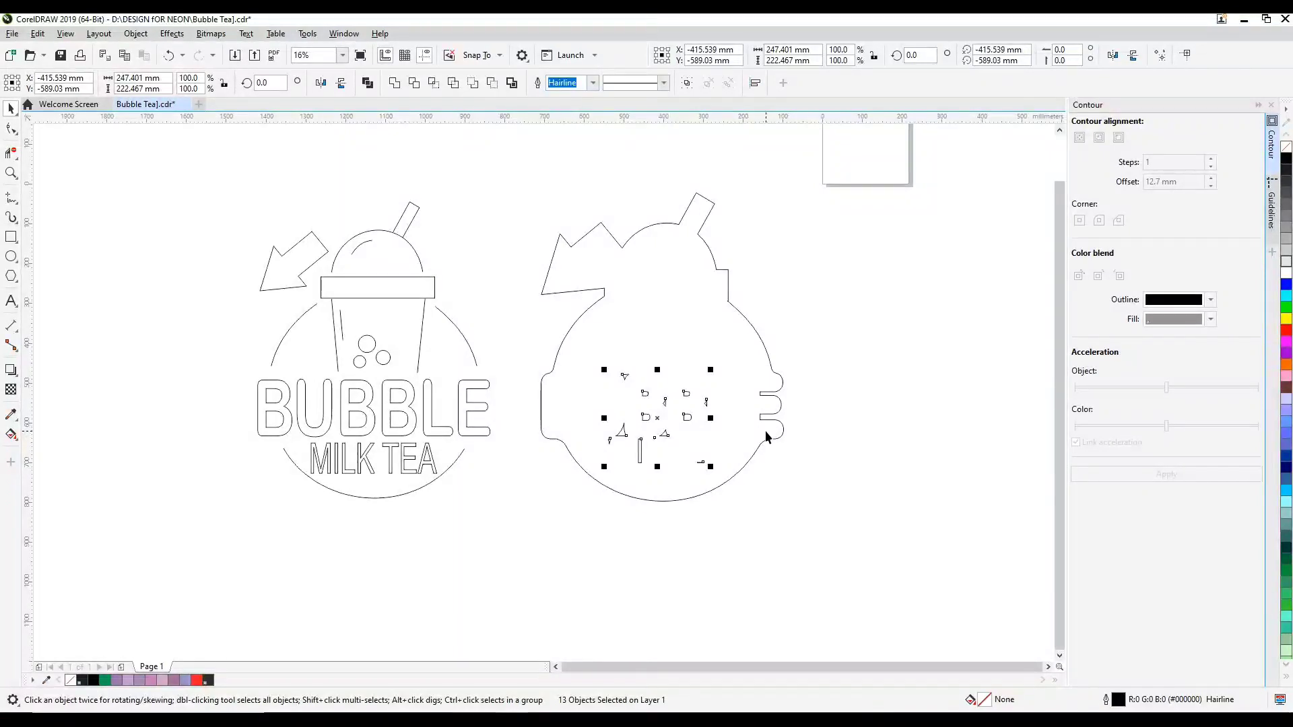
{"action": "key", "text": "Delete"}
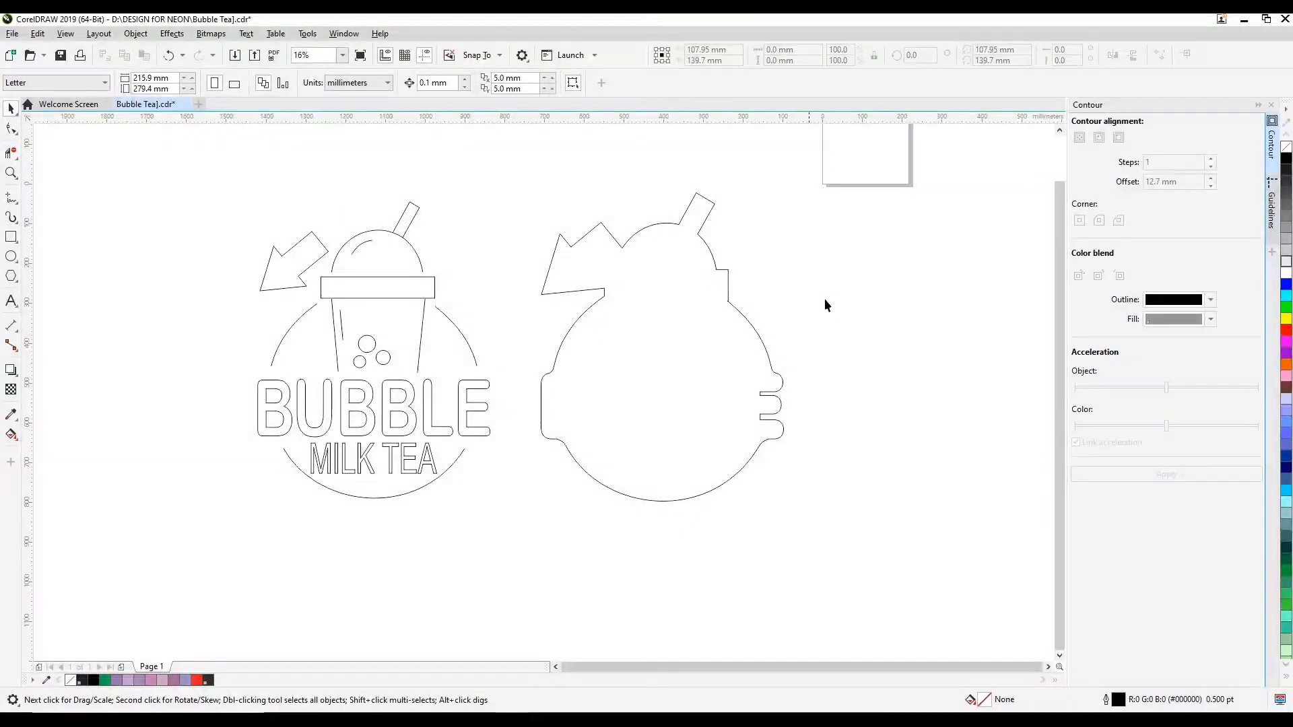
- Select all remaining outer outline pieces, including the curved joins, and weld them into one curve
{"action": "scroll", "coordinate": [769, 303], "scroll_direction": "down", "scroll_amount": 2}
{"action": "scroll", "coordinate": [697, 300], "scroll_direction": "up", "scroll_amount": 2}
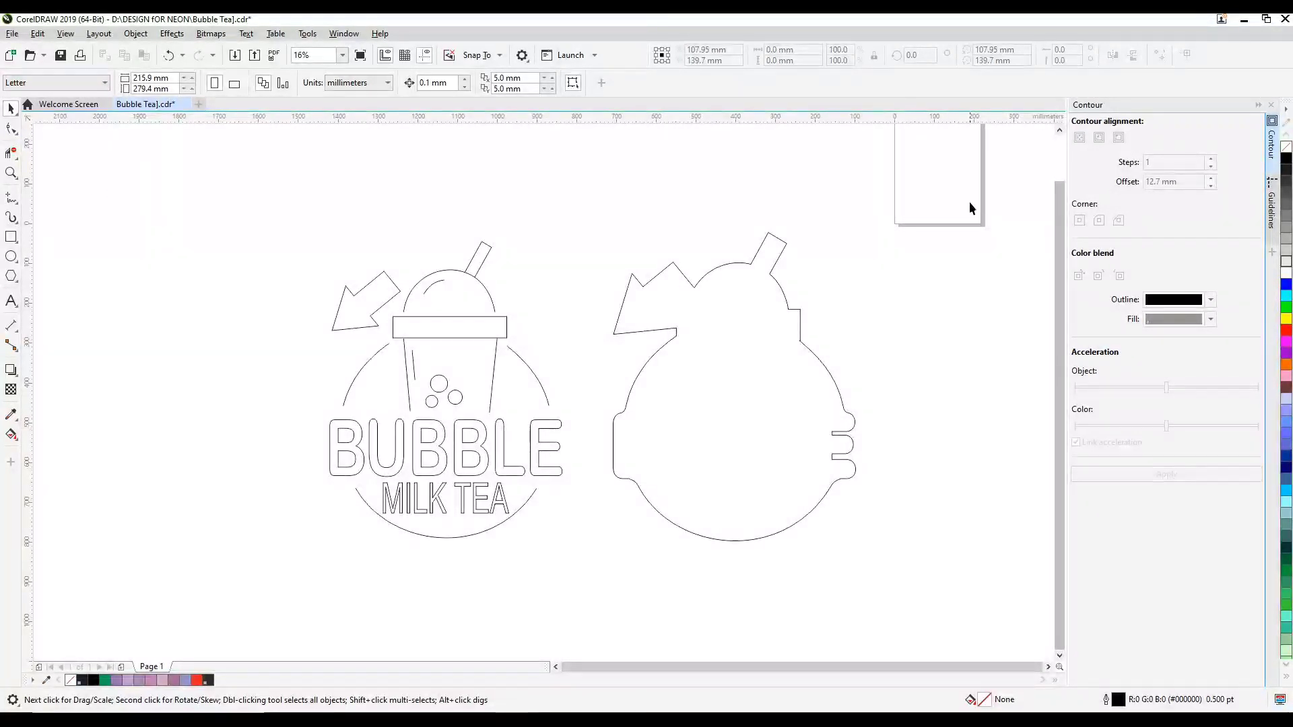
{"action": "left_click_drag", "start_coordinate": [1006, 163], "coordinate": [582, 633]}
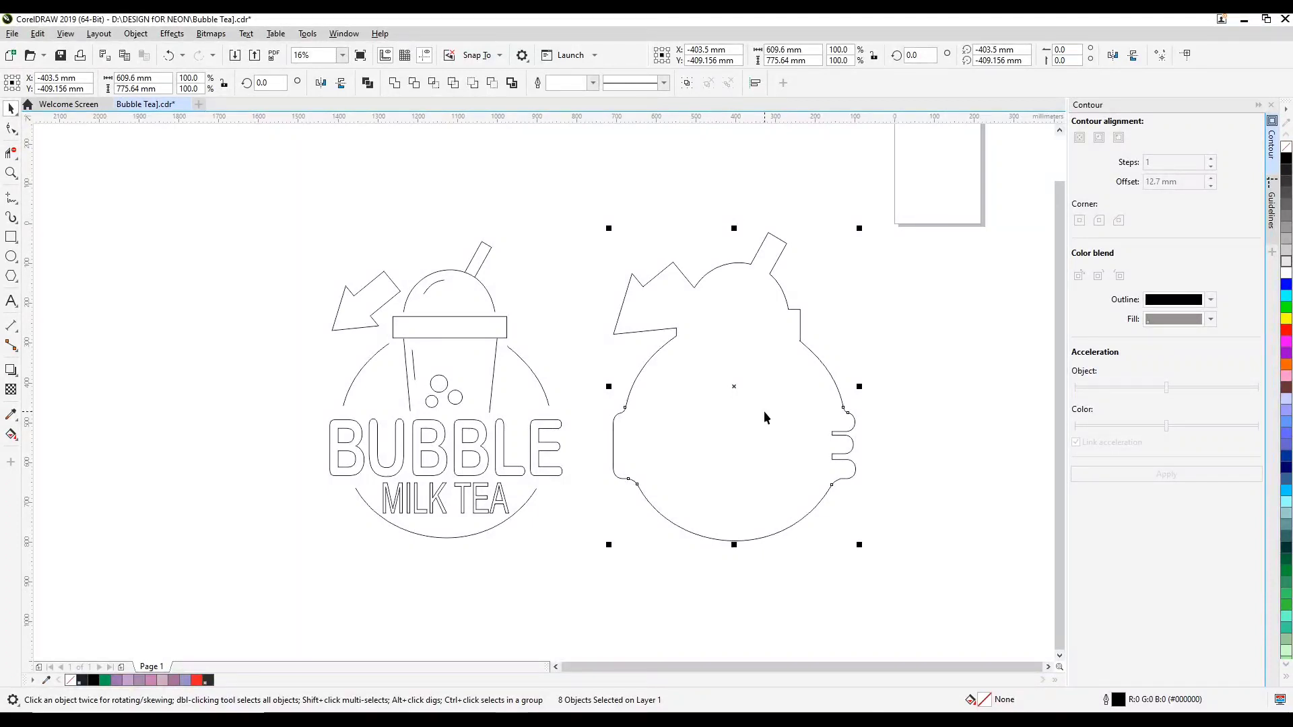
{"action": "left_click", "coordinate": [395, 83]}
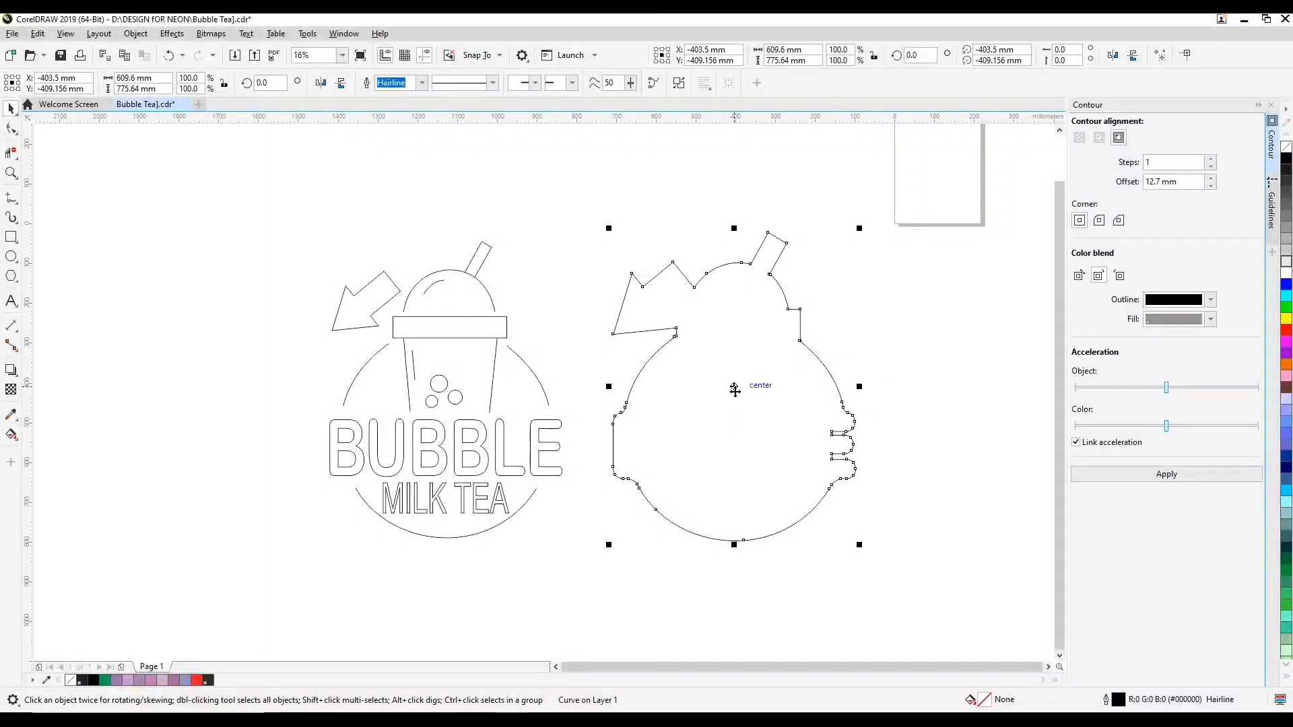
{"action": "left_click", "coordinate": [889, 395]}
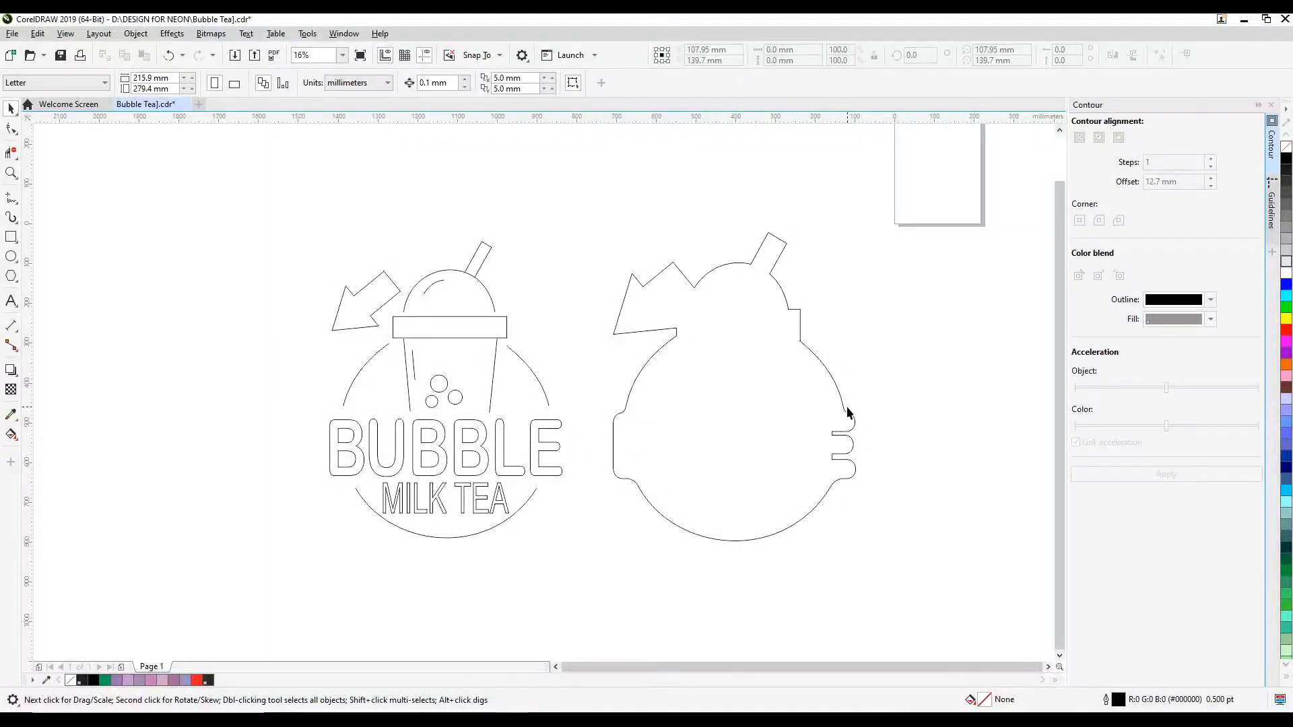
- Move the welded outline onto the original Bubble Milk Tea artwork and align it with an even margin all around
{"action": "left_click", "coordinate": [768, 388]}
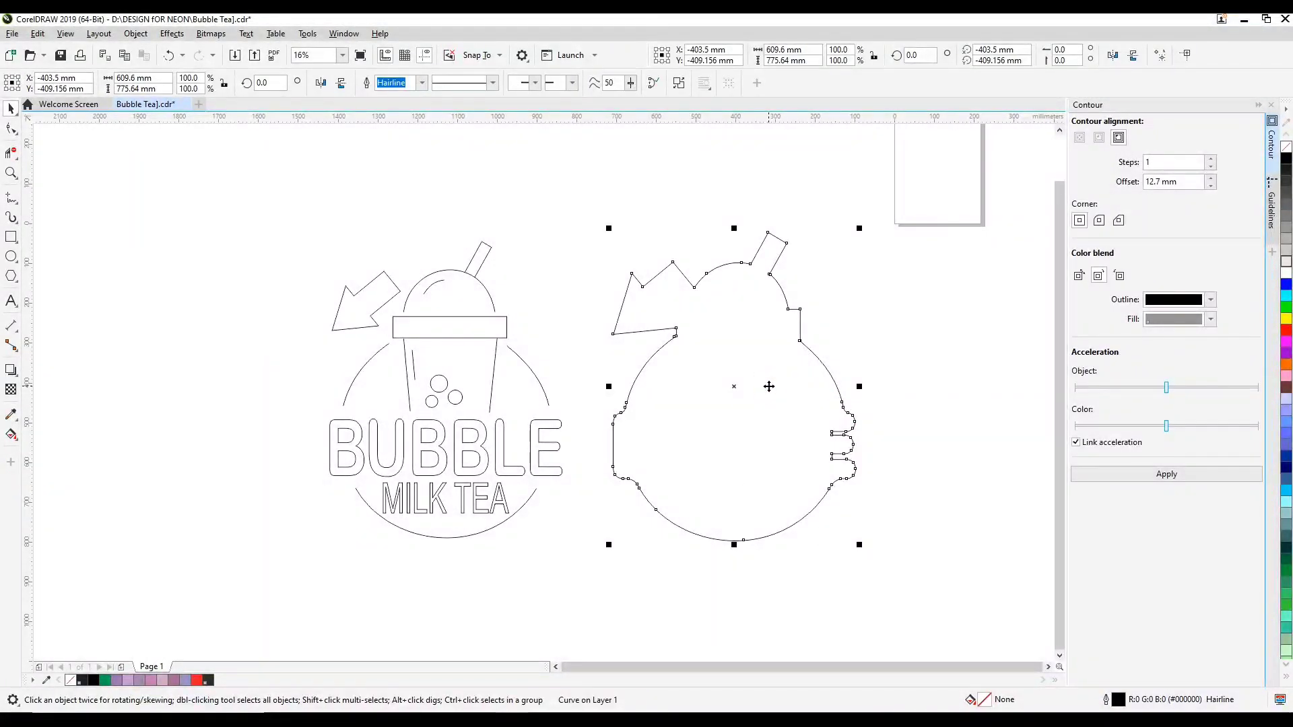
{"action": "left_click_drag", "start_coordinate": [745, 390], "coordinate": [455, 399]}
{"action": "left_click", "coordinate": [707, 455]}
{"action": "left_click", "coordinate": [736, 470]}
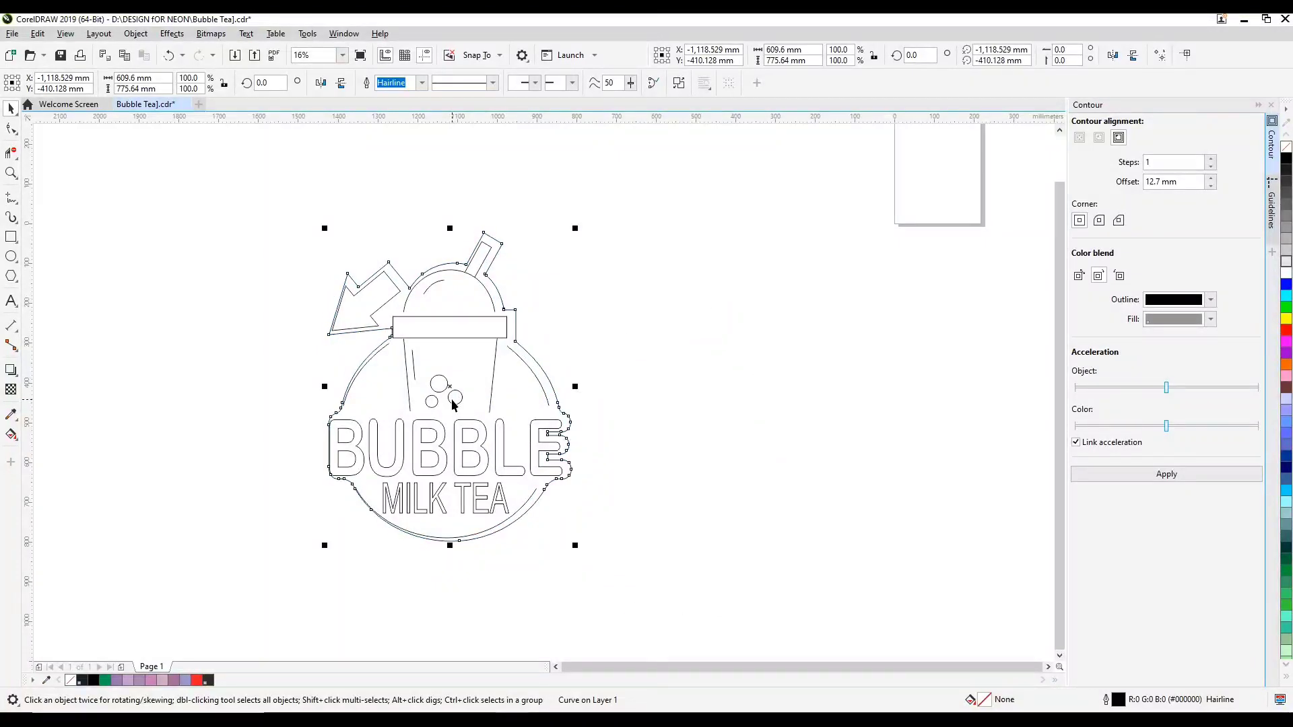
{"action": "scroll", "coordinate": [450, 396], "scroll_direction": "up", "scroll_amount": 3}
{"action": "scroll", "coordinate": [442, 433], "scroll_direction": "down", "scroll_amount": 3}
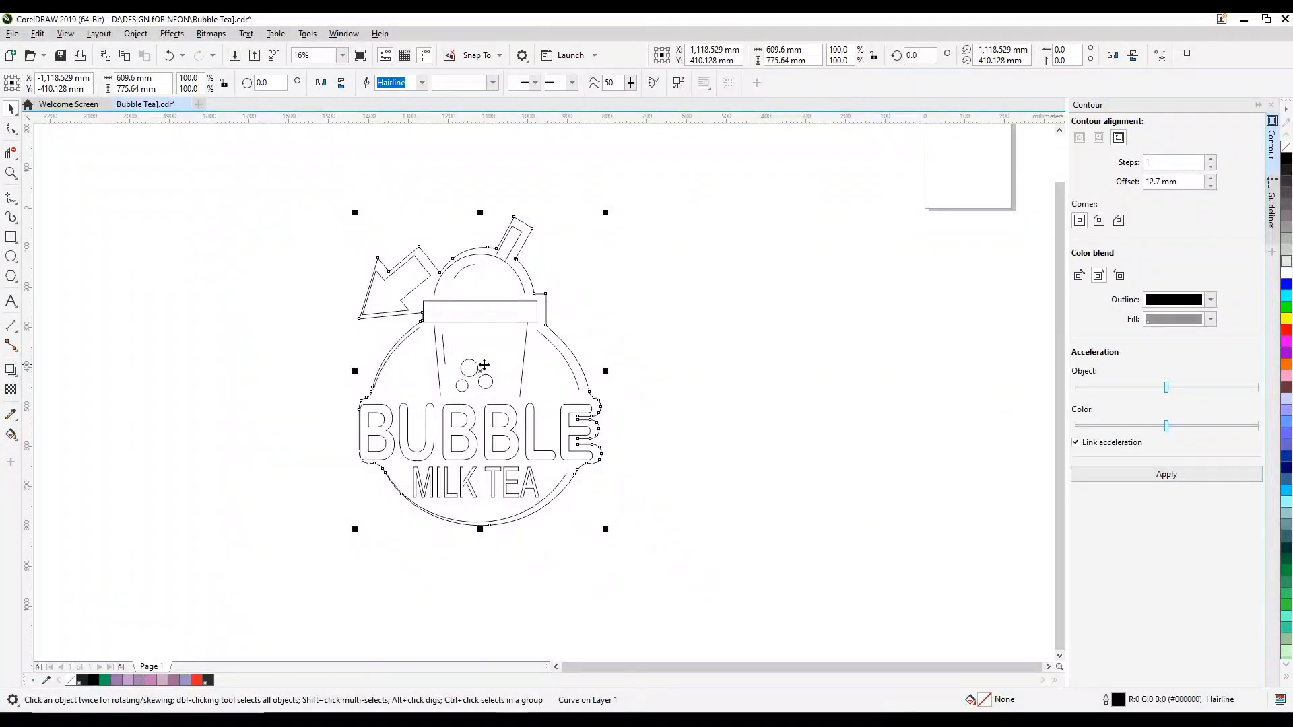
{"action": "left_click_drag", "start_coordinate": [474, 372], "coordinate": [474, 372]}
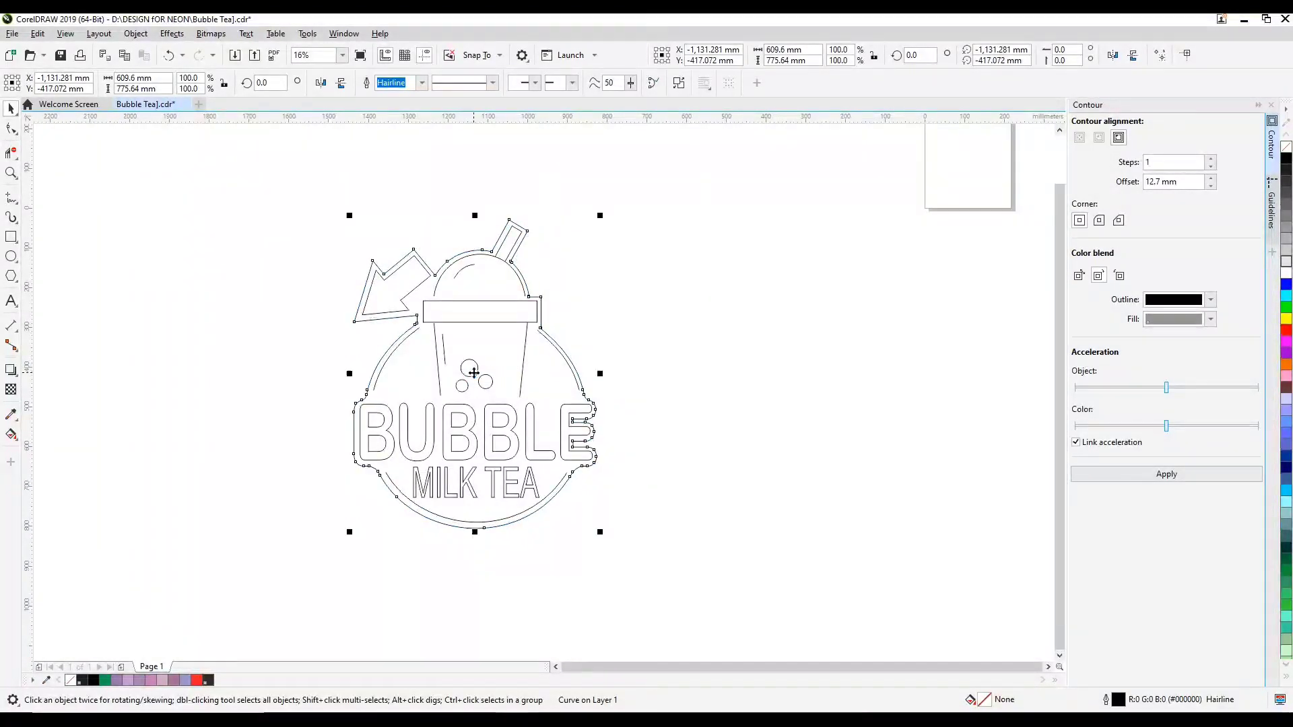
- Examine the outline's fit around the artwork, checking the margin at the lettering, arcs, arrow, dome and straw
{"action": "scroll", "coordinate": [462, 522], "scroll_direction": "up", "scroll_amount": 4}
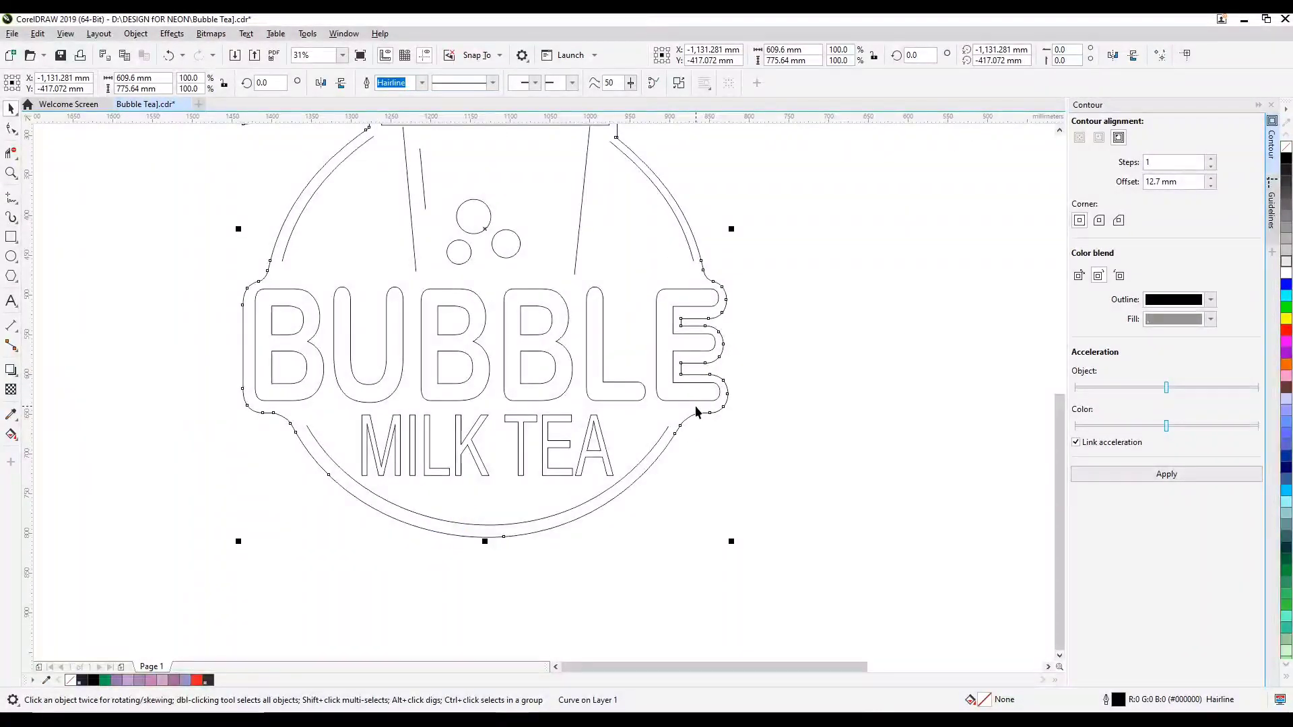
{"action": "scroll", "coordinate": [644, 402], "scroll_direction": "down", "scroll_amount": 2}
{"action": "scroll", "coordinate": [597, 252], "scroll_direction": "up", "scroll_amount": 2}
{"action": "scroll", "coordinate": [596, 252], "scroll_direction": "down", "scroll_amount": 2}
{"action": "scroll", "coordinate": [624, 185], "scroll_direction": "up", "scroll_amount": 2}
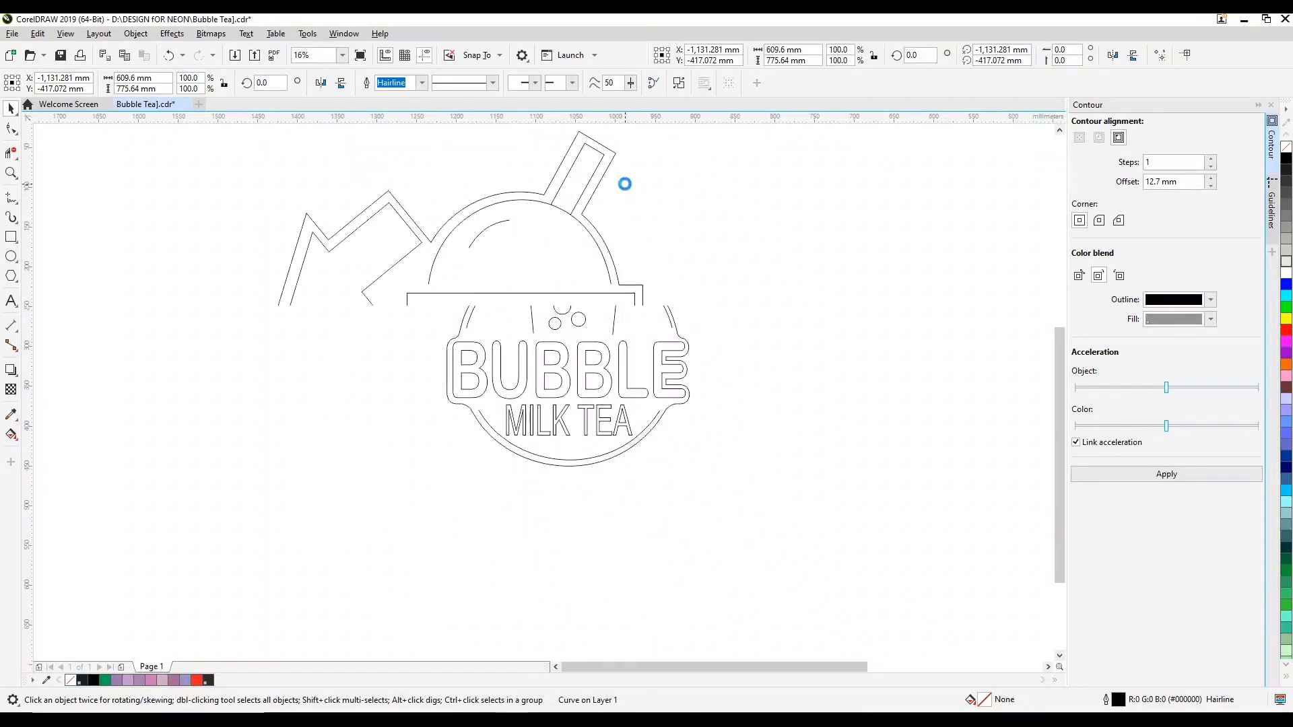
{"action": "scroll", "coordinate": [579, 192], "scroll_direction": "down", "scroll_amount": 2}
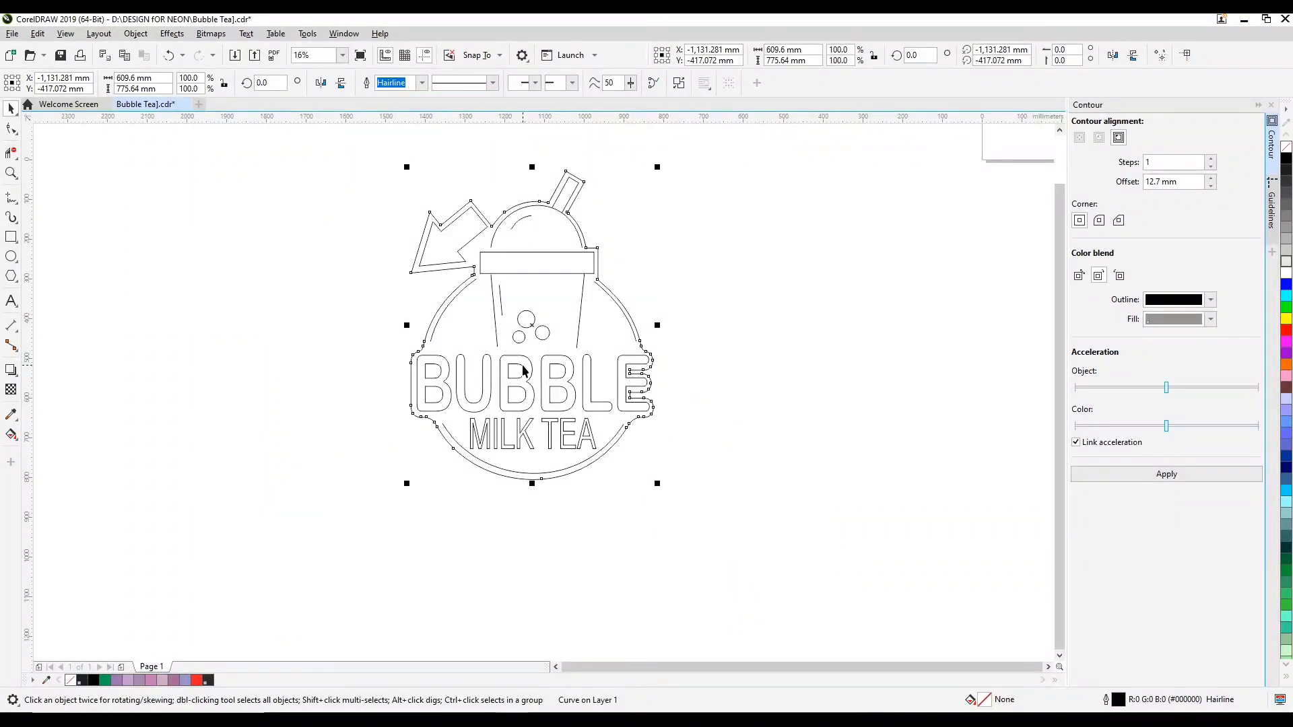
{"action": "scroll", "coordinate": [528, 370], "scroll_direction": "up", "scroll_amount": 2}
{"action": "left_click", "coordinate": [916, 251]}
{"action": "scroll", "coordinate": [862, 273], "scroll_direction": "down", "scroll_amount": 3}
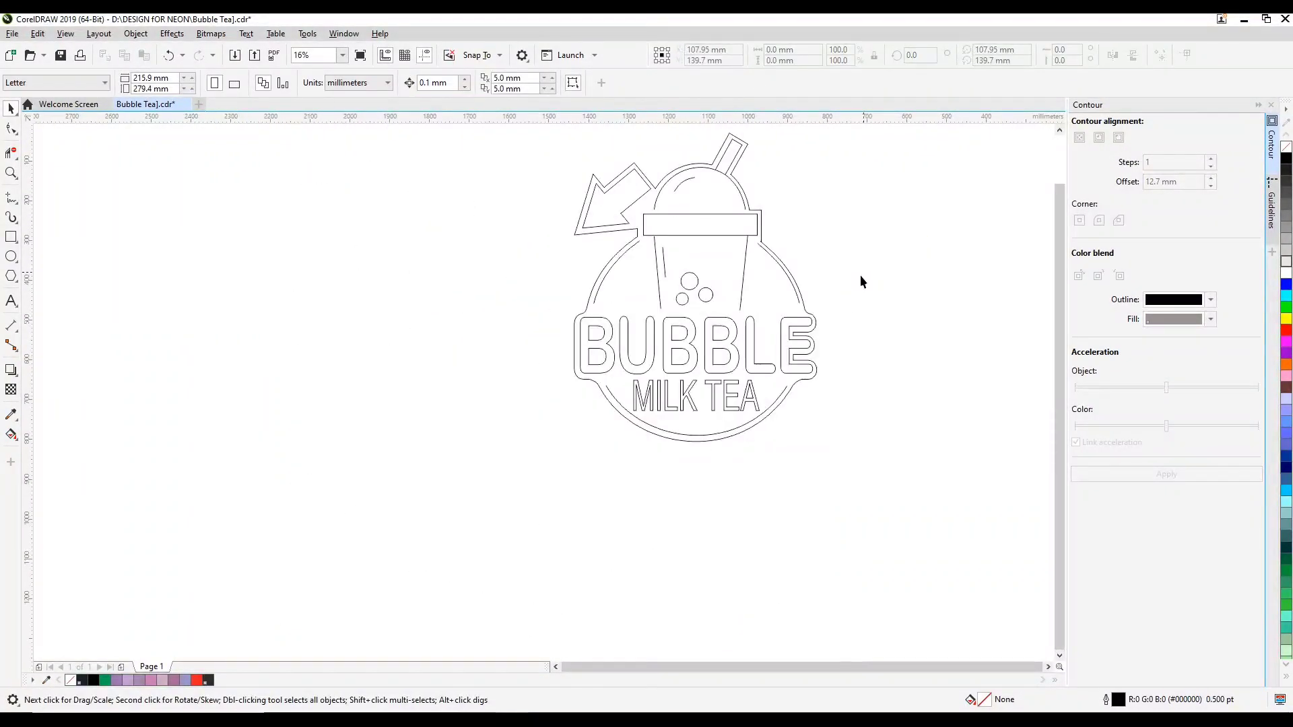
{"action": "scroll", "coordinate": [876, 215], "scroll_direction": "up", "scroll_amount": 3}
- Select the Bubble Milk Tea artwork group inside the backing outline and set its outline color to golden yellow (C:0 M:20 Y:100 K:0)
{"action": "left_click_drag", "start_coordinate": [868, 192], "coordinate": [446, 490]}
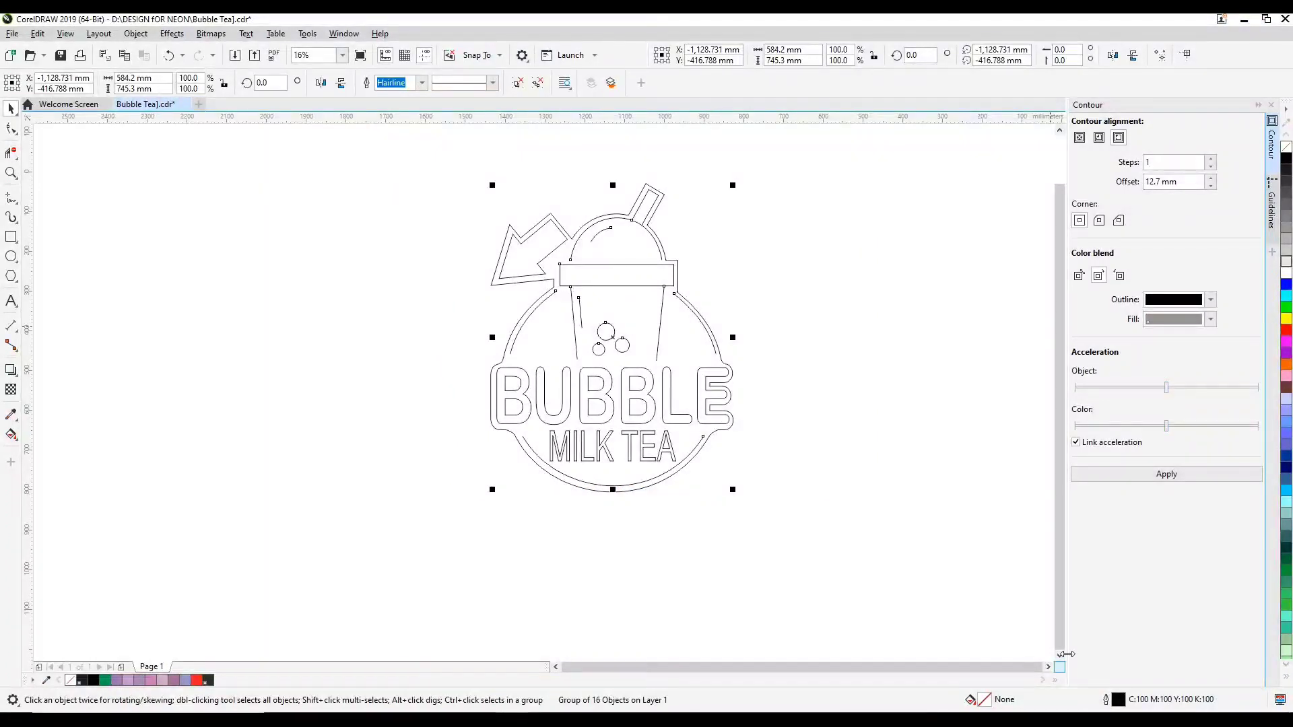
{"action": "double_click", "coordinate": [1117, 700]}
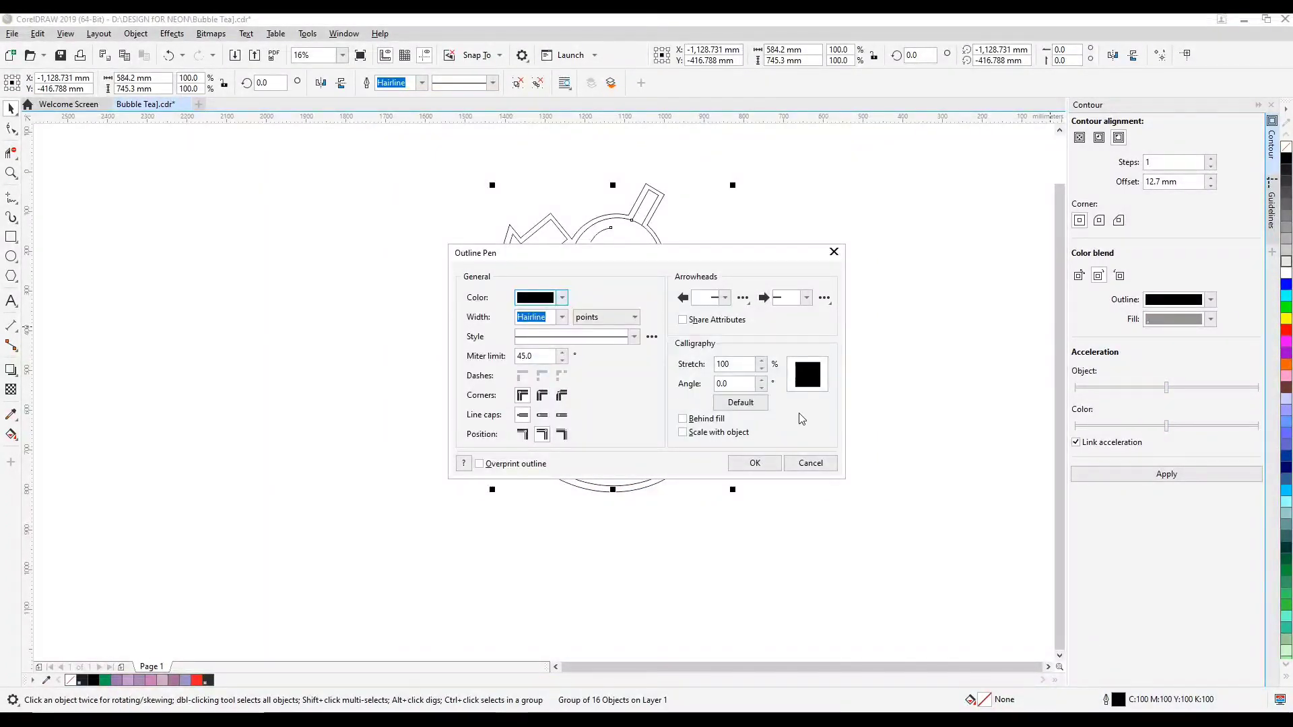
{"action": "left_click", "coordinate": [563, 298]}
{"action": "left_click", "coordinate": [568, 325]}
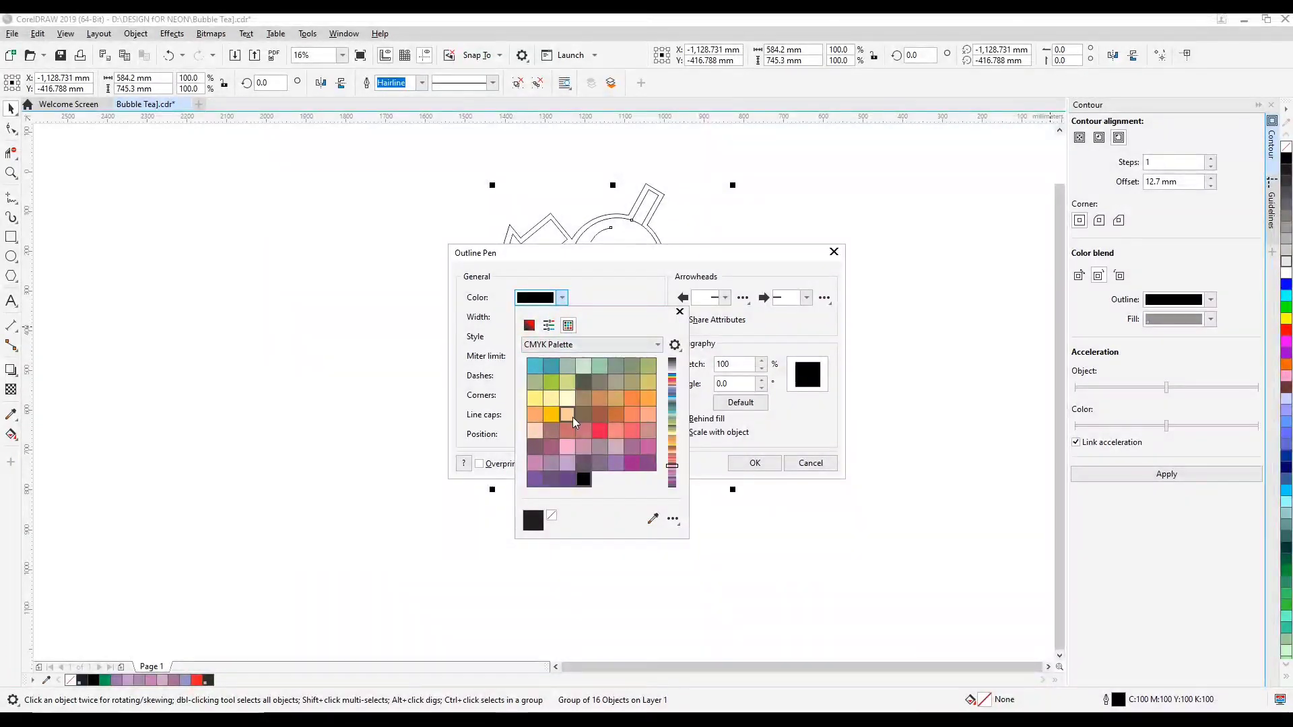
{"action": "left_click", "coordinate": [551, 414]}
{"action": "left_click", "coordinate": [755, 462]}
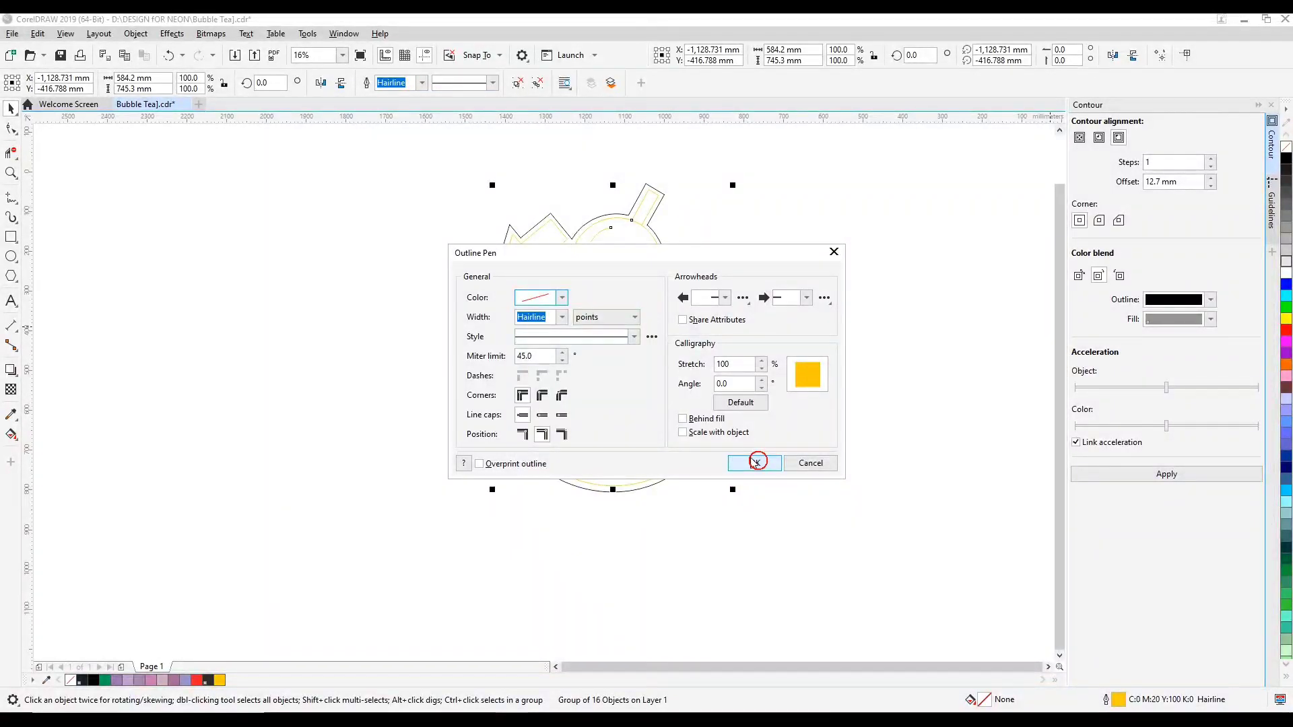
{"action": "left_click", "coordinate": [755, 463]}
- Deselect the artwork and examine the yellow artwork lines against the black backing outline, both close up and as a whole
{"action": "scroll", "coordinate": [614, 418], "scroll_direction": "up", "scroll_amount": 1}
{"action": "scroll", "coordinate": [643, 428], "scroll_direction": "down", "scroll_amount": 1}
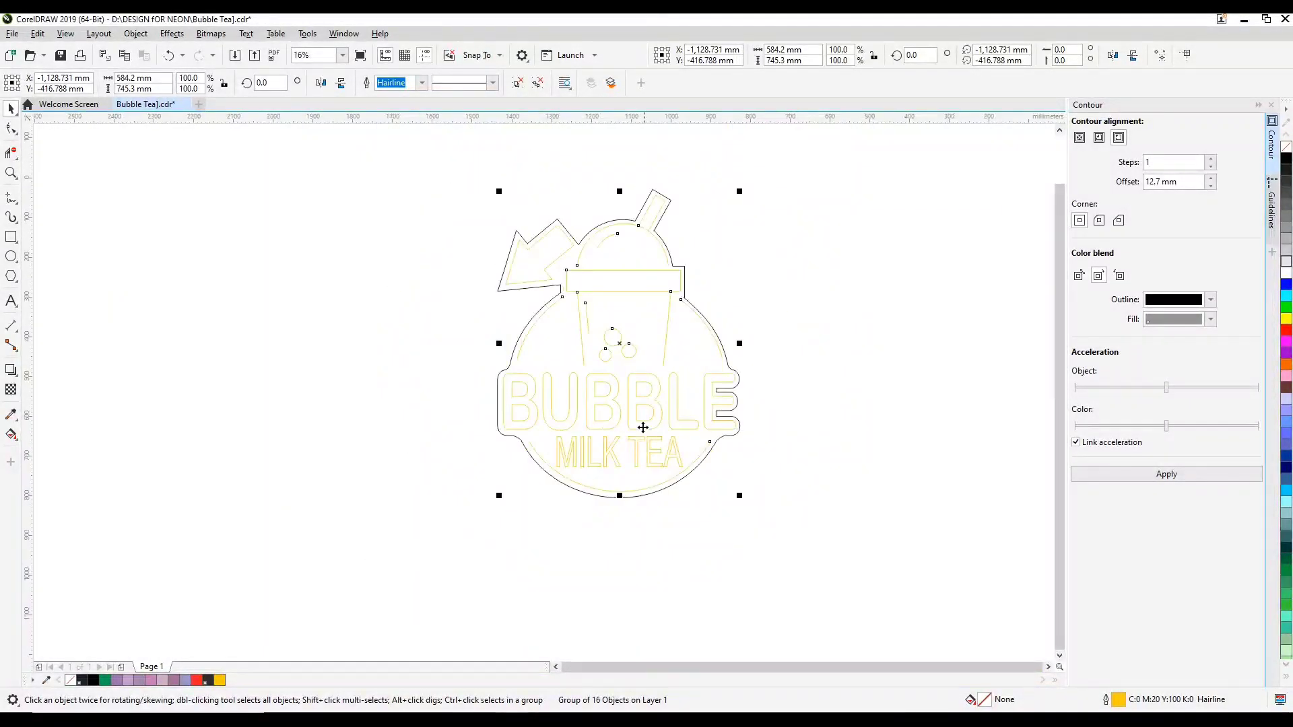
{"action": "scroll", "coordinate": [657, 306], "scroll_direction": "up", "scroll_amount": 1}
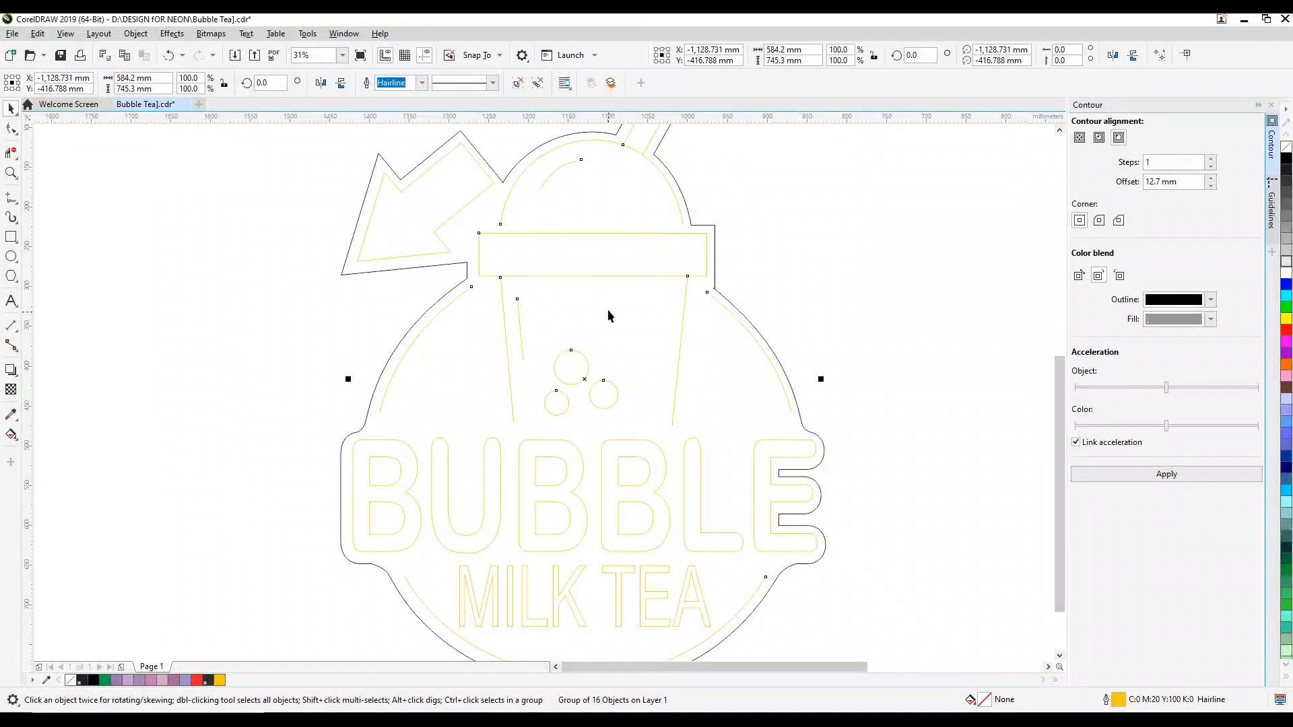
{"action": "scroll", "coordinate": [616, 558], "scroll_direction": "down", "scroll_amount": 2}
{"action": "scroll", "coordinate": [608, 558], "scroll_direction": "up", "scroll_amount": 1}
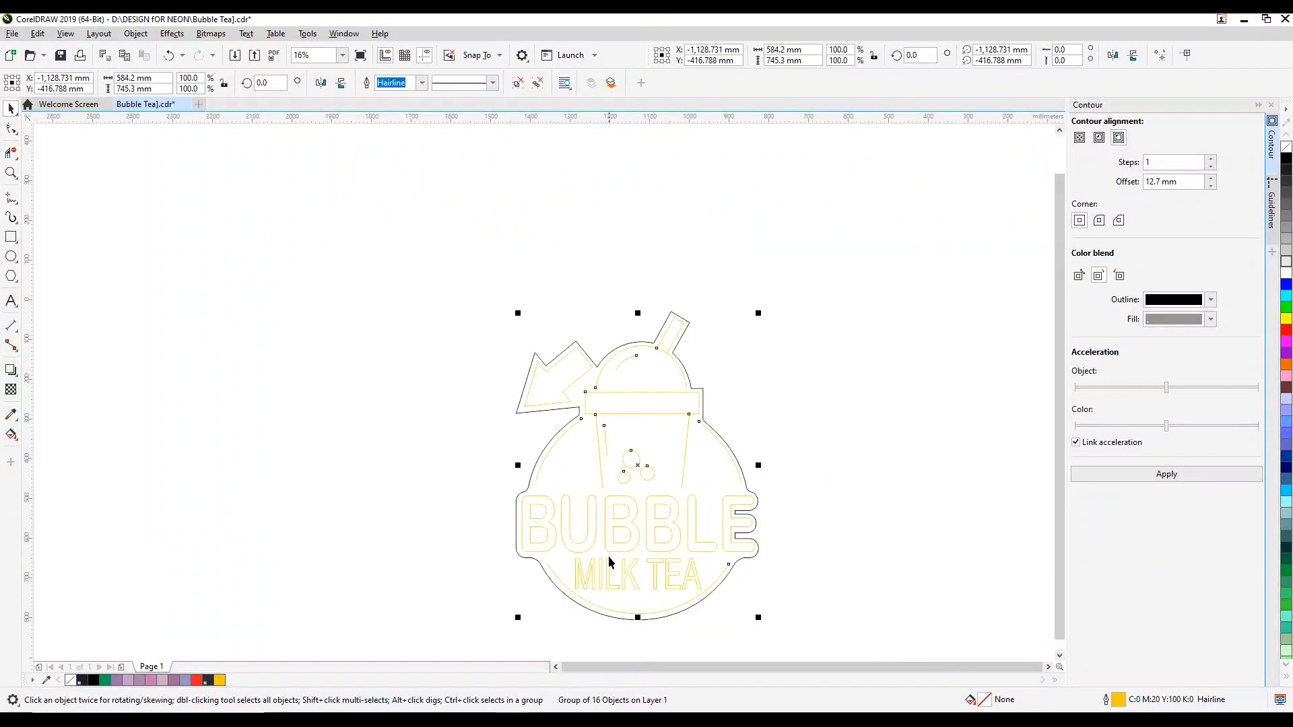
{"action": "scroll", "coordinate": [609, 557], "scroll_direction": "up", "scroll_amount": 1}
{"action": "scroll", "coordinate": [646, 572], "scroll_direction": "down", "scroll_amount": 2}
{"action": "scroll", "coordinate": [645, 575], "scroll_direction": "up", "scroll_amount": 1}
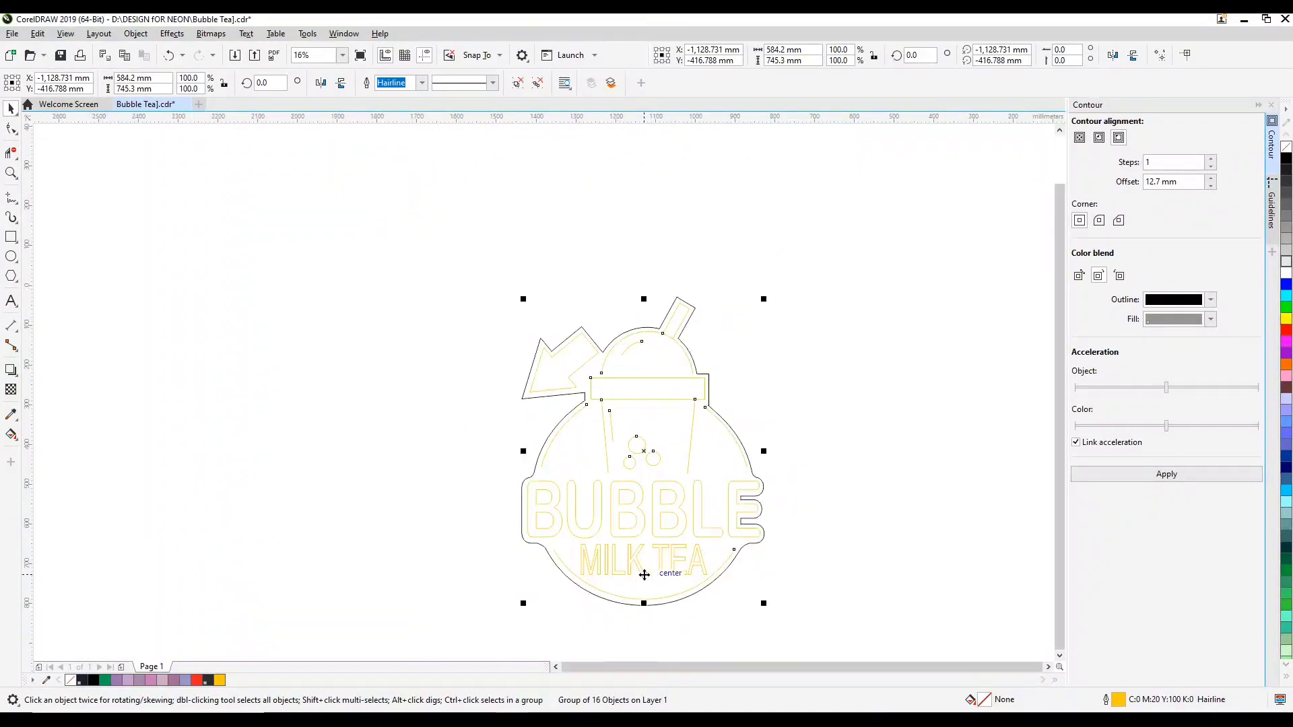
{"action": "scroll", "coordinate": [645, 575], "scroll_direction": "up", "scroll_amount": 1}
{"action": "left_click", "coordinate": [886, 358]}
{"action": "scroll", "coordinate": [952, 478], "scroll_direction": "down", "scroll_amount": 1}
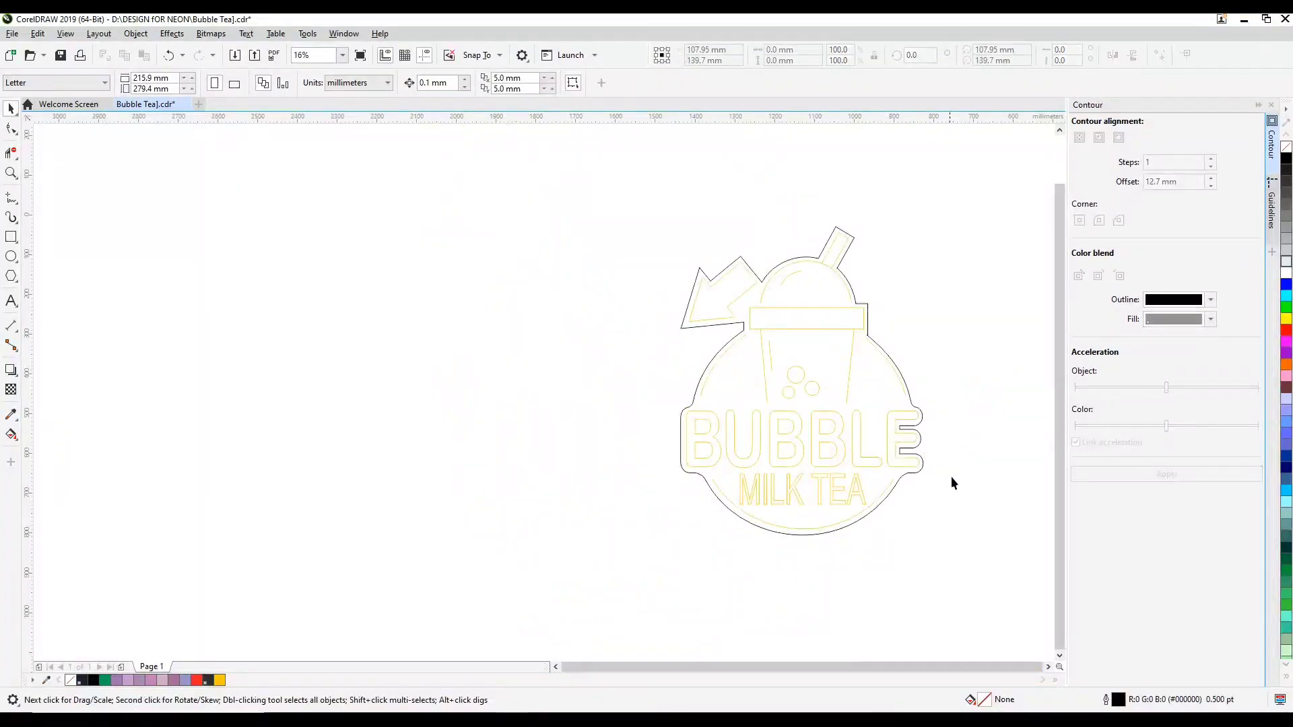
{"action": "scroll", "coordinate": [951, 478], "scroll_direction": "up", "scroll_amount": 1}
{"action": "scroll", "coordinate": [956, 481], "scroll_direction": "up", "scroll_amount": 1}
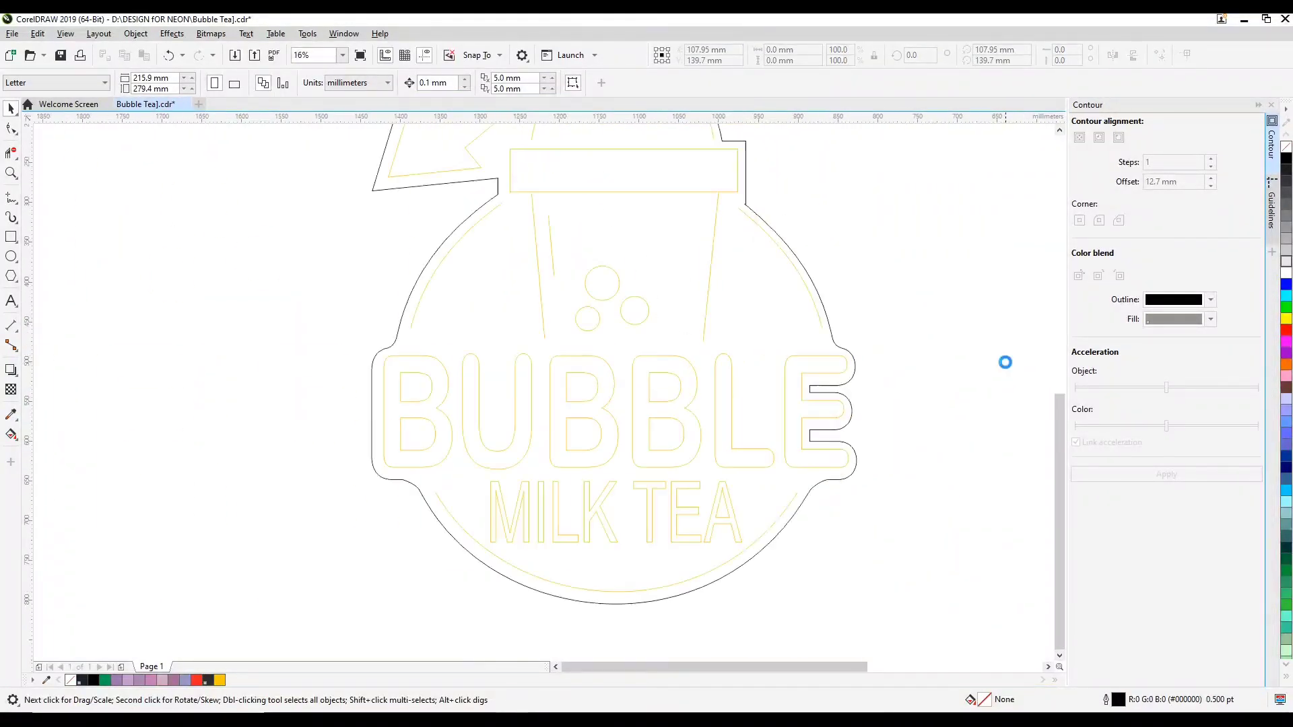
{"action": "scroll", "coordinate": [973, 384], "scroll_direction": "down", "scroll_amount": 1}
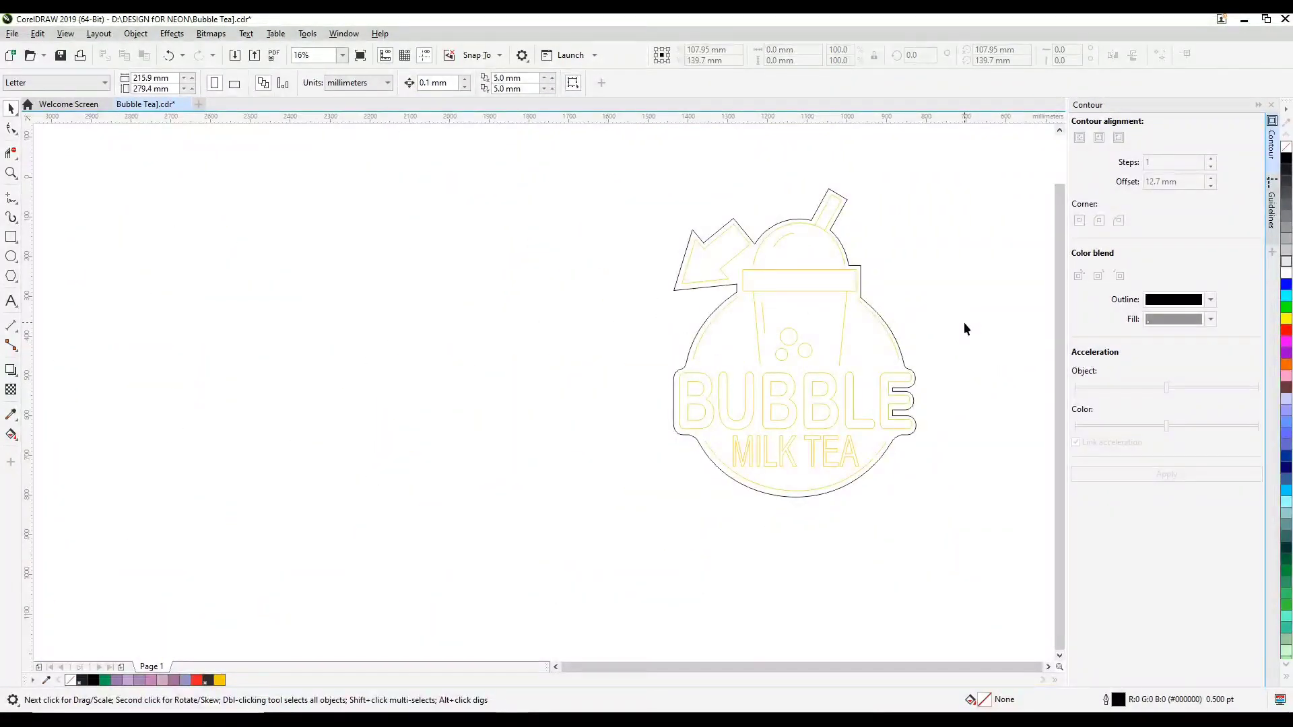